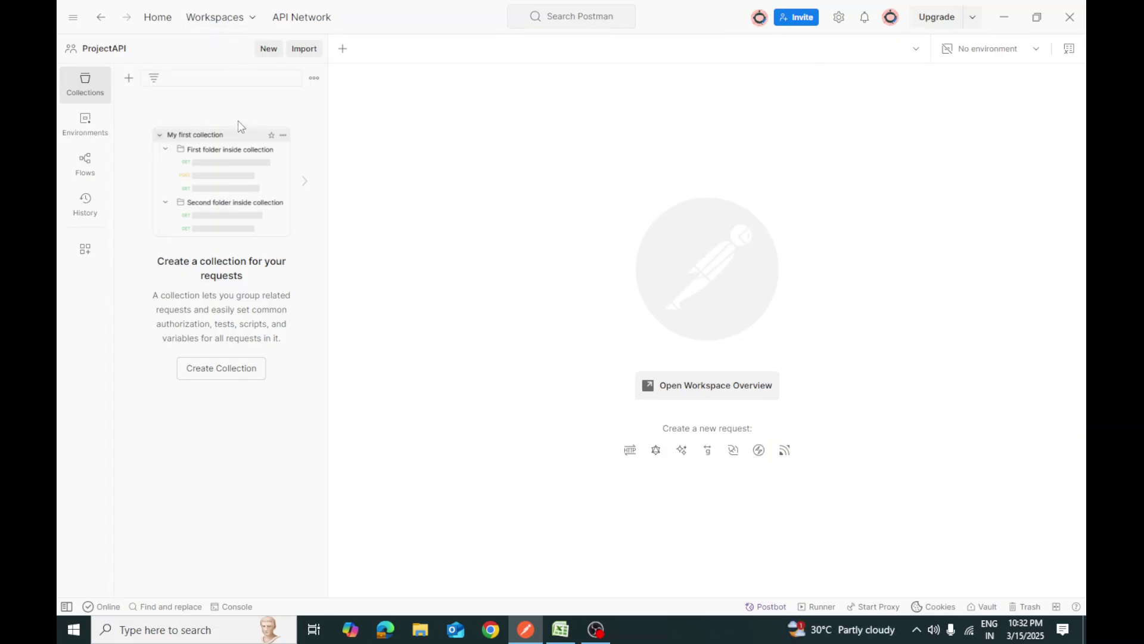
{"action": "left_click", "coordinate": [252, 18]}
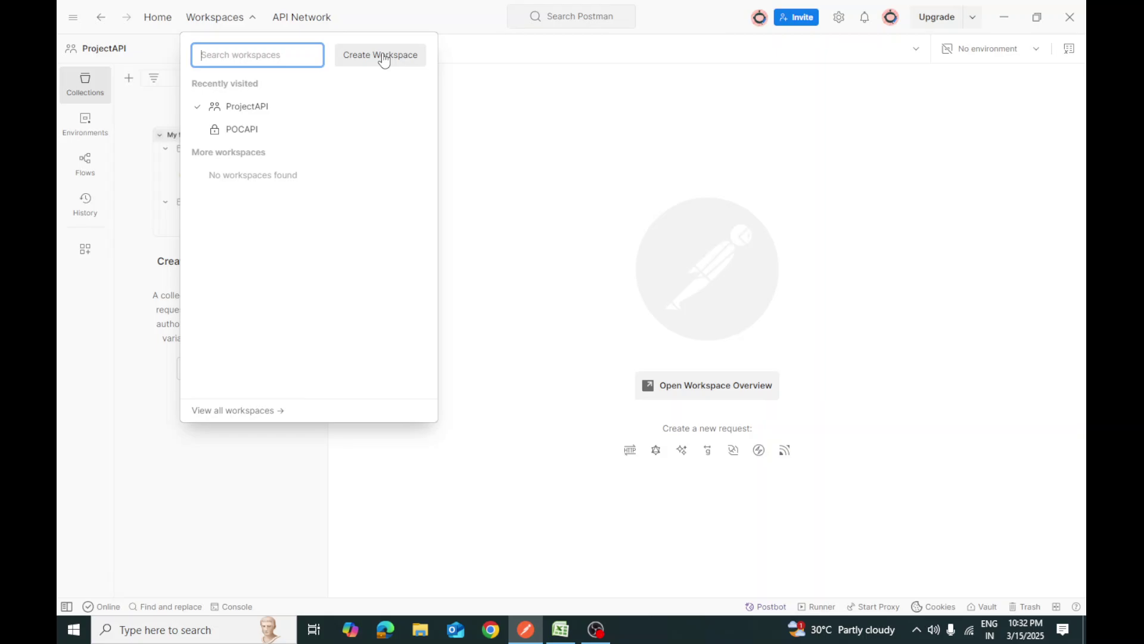
{"action": "left_click", "coordinate": [117, 46]}
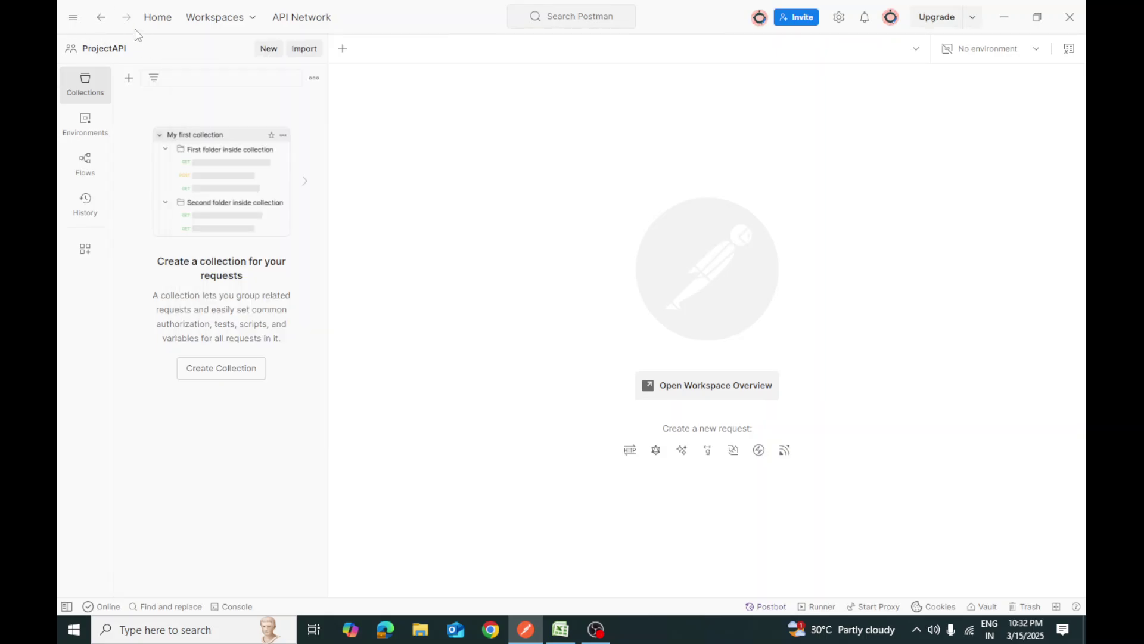
{"action": "left_click", "coordinate": [74, 19]}
{"action": "mouse_move", "coordinate": [96, 31]}
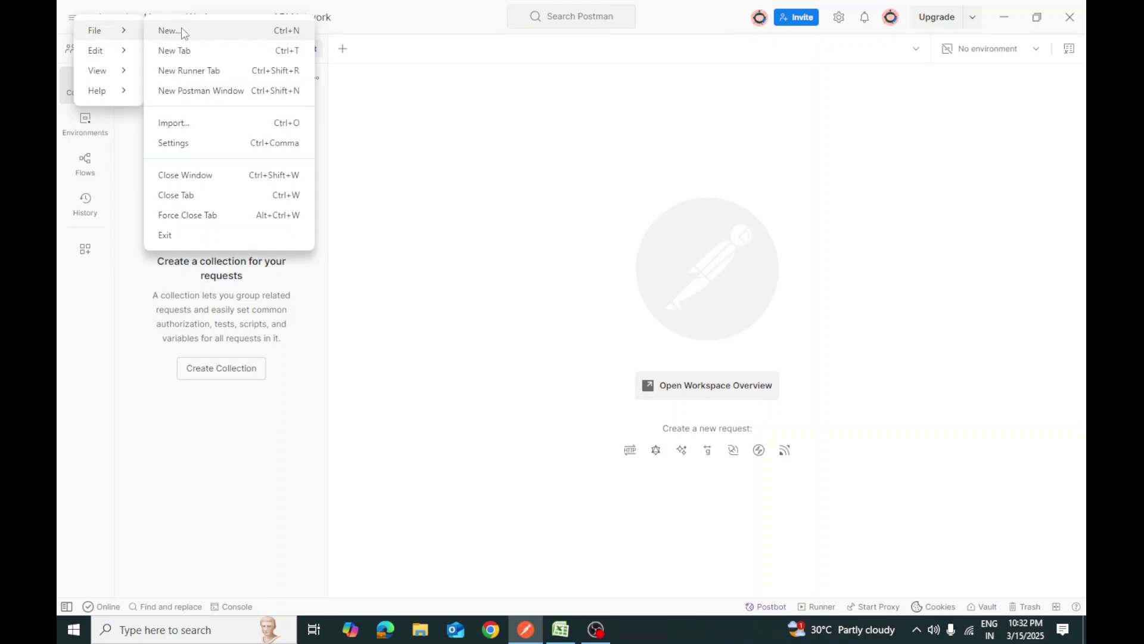
{"action": "left_click", "coordinate": [177, 30]}
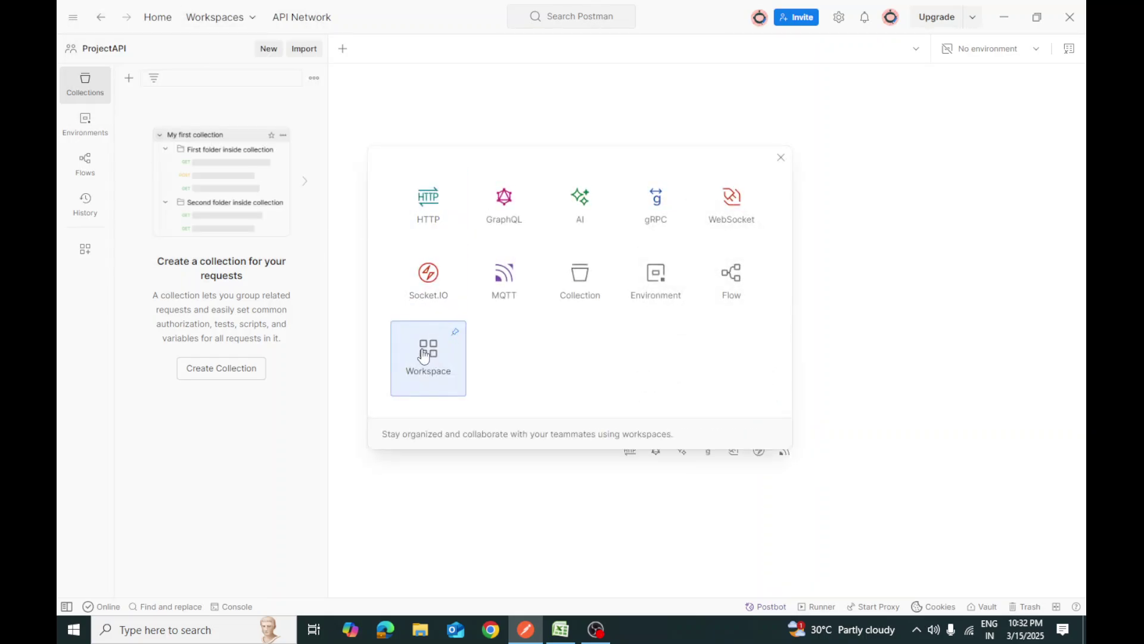
{"action": "left_click", "coordinate": [288, 107]}
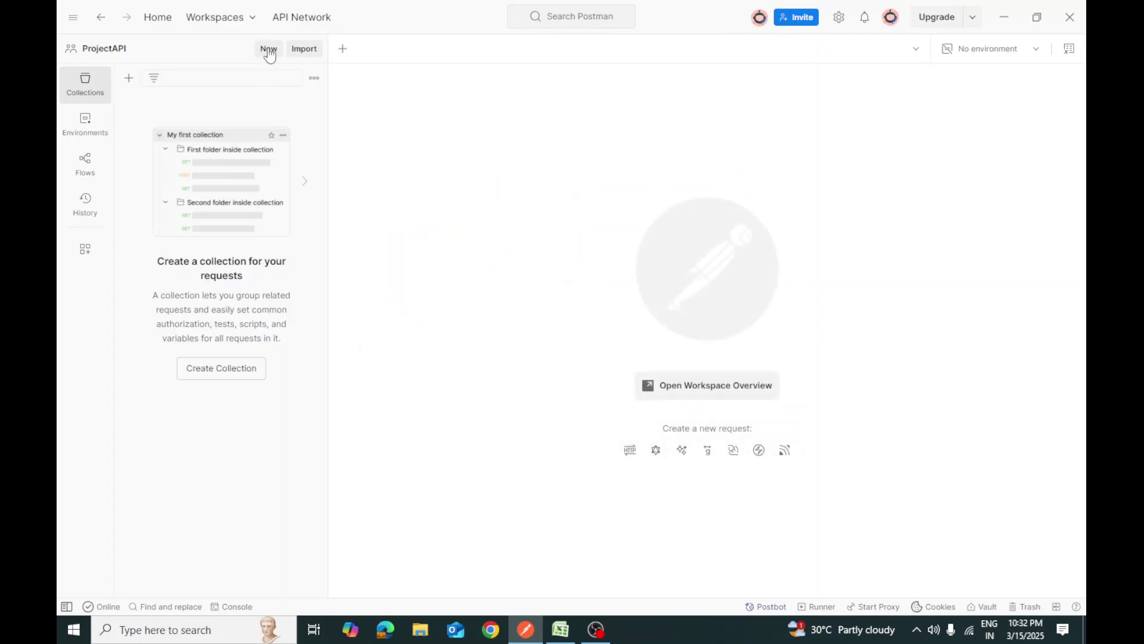
{"action": "left_click", "coordinate": [269, 50]}
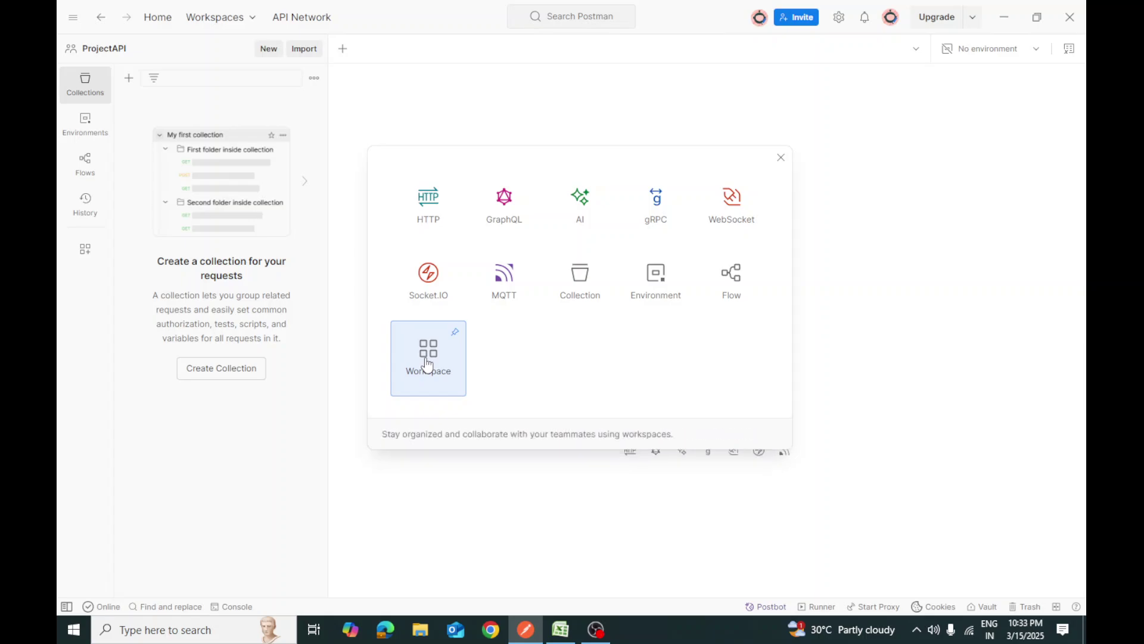
{"action": "left_click", "coordinate": [780, 157]}
{"action": "left_click", "coordinate": [74, 18]}
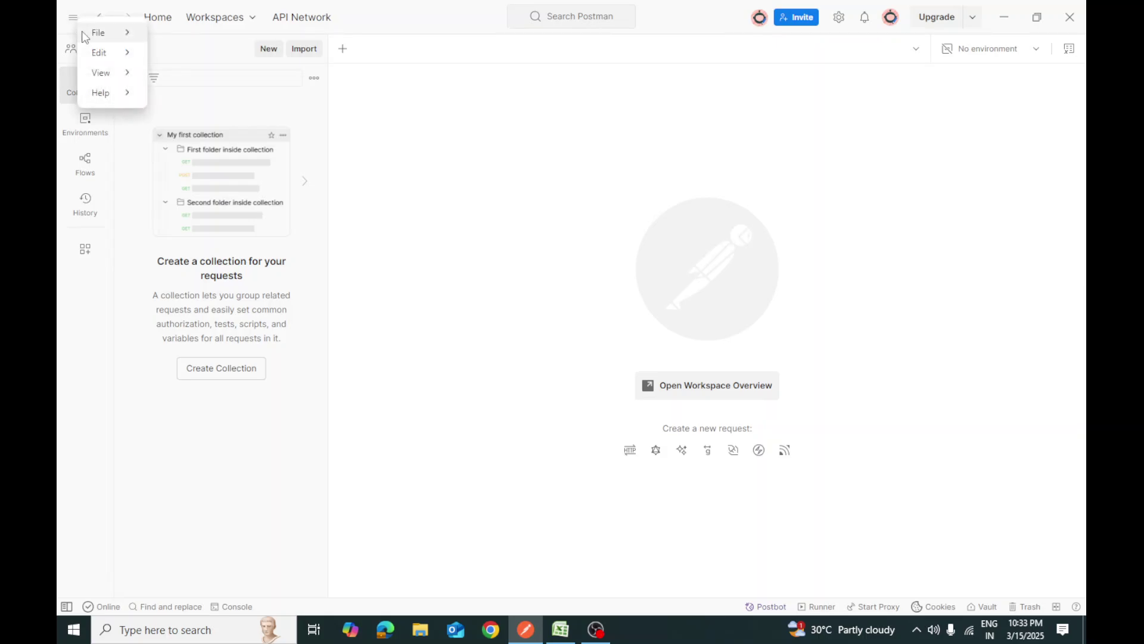
{"action": "mouse_move", "coordinate": [104, 33]}
{"action": "left_click", "coordinate": [172, 34]}
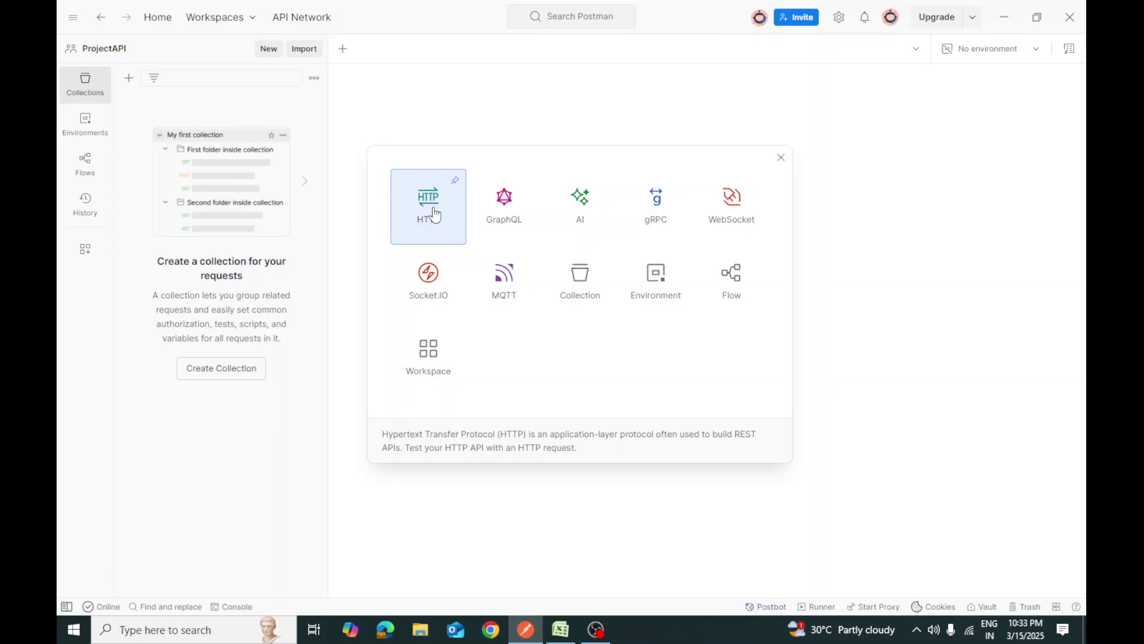
{"action": "left_click", "coordinate": [780, 158]}
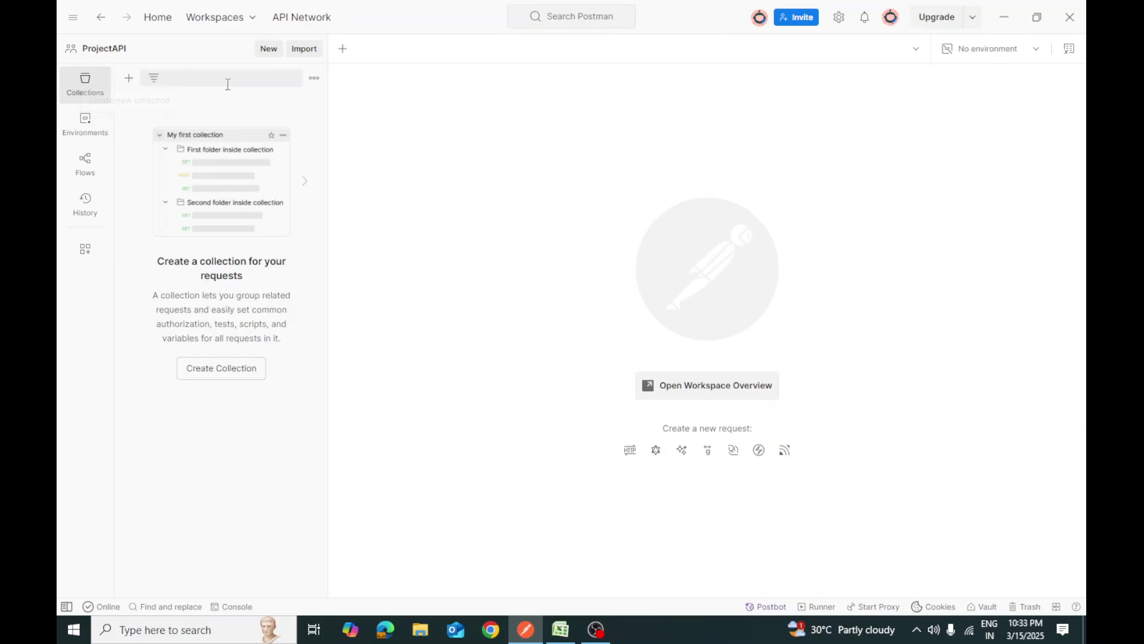
{"action": "left_click", "coordinate": [342, 51]}
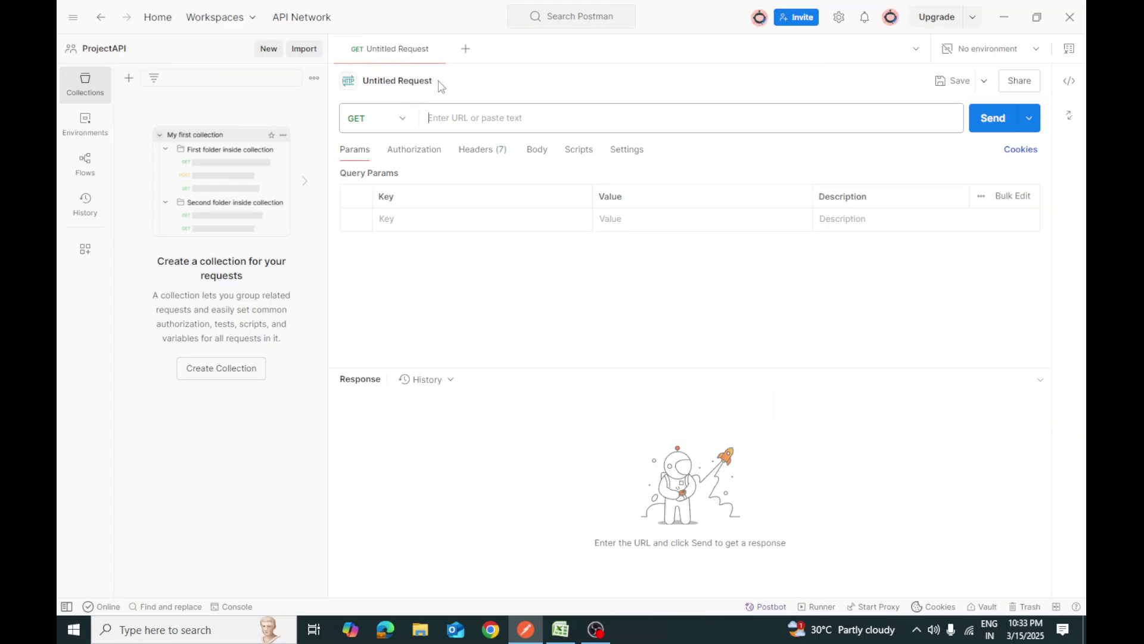
{"action": "left_click", "coordinate": [441, 49]}
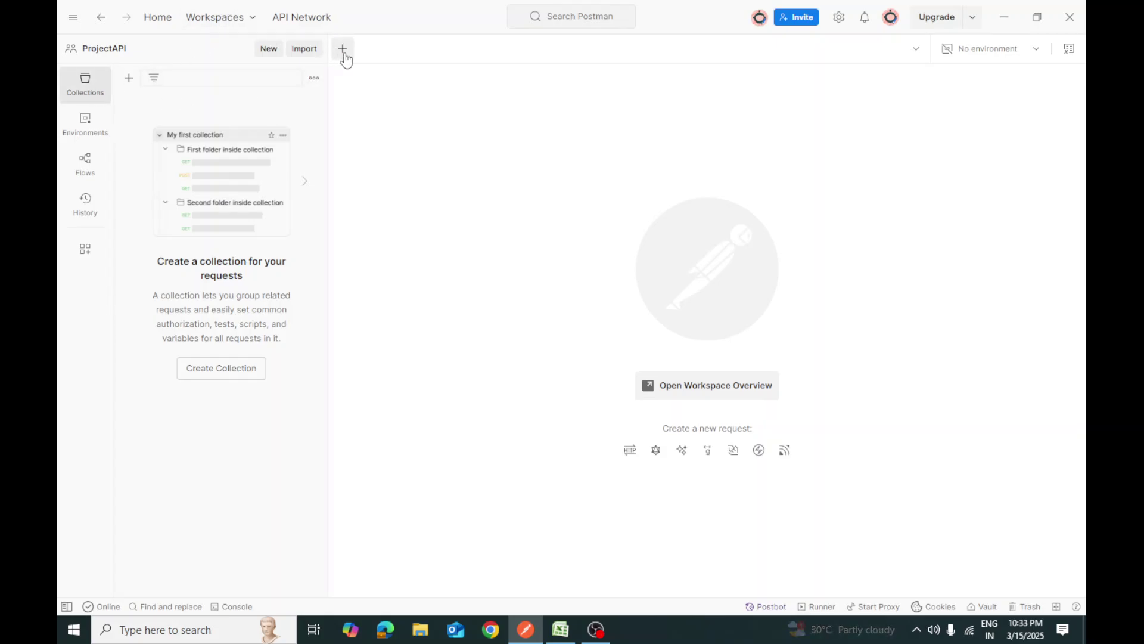
Create a blank internal workspace named DemoAPI with access for everyone in the team.
{"action": "left_click", "coordinate": [256, 23]}
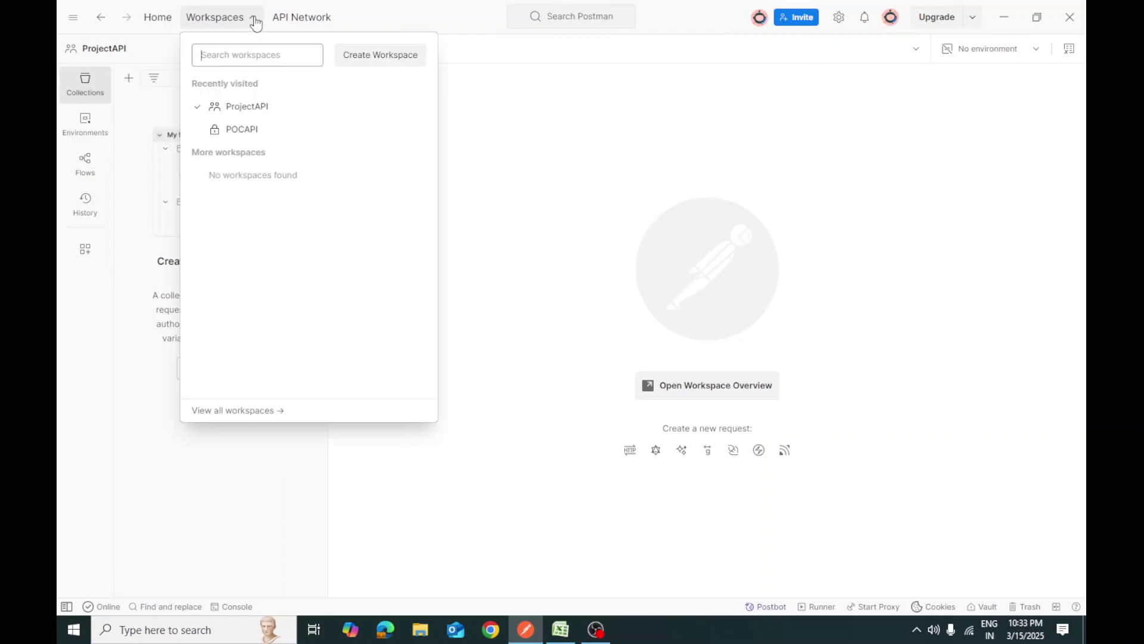
{"action": "left_click", "coordinate": [378, 54]}
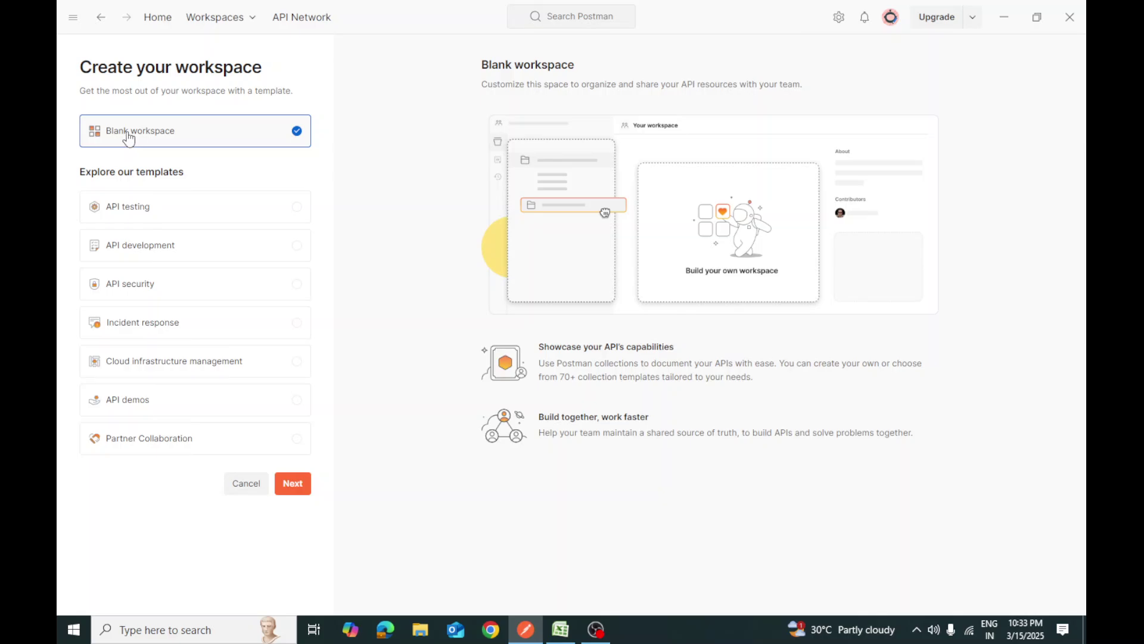
{"action": "left_click", "coordinate": [295, 485]}
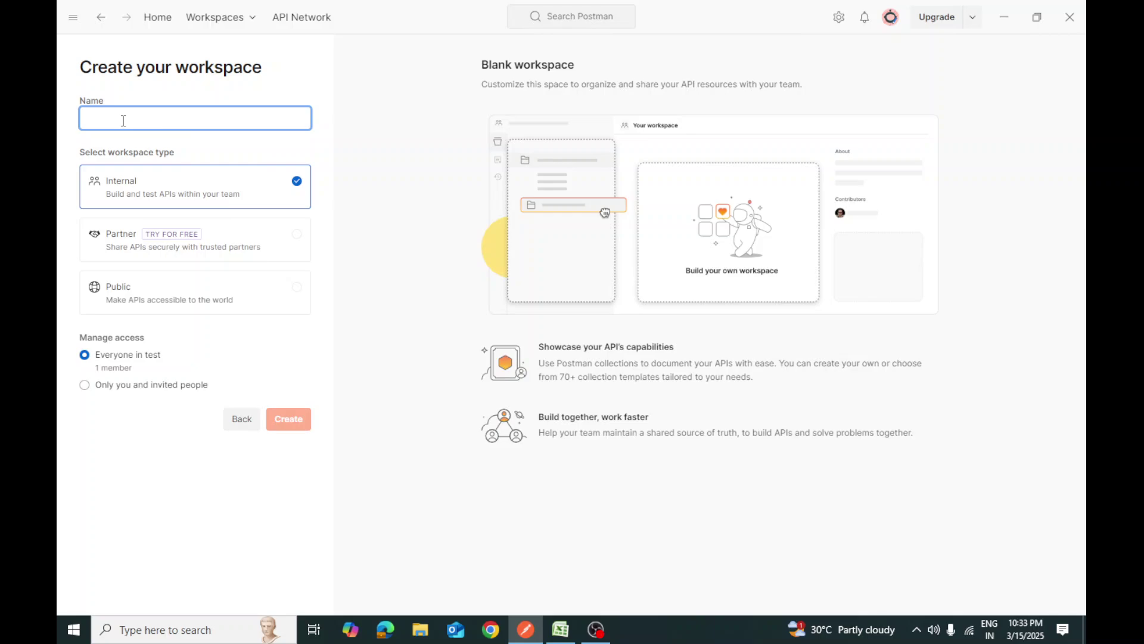
{"action": "type", "text": "DemoAPI"}
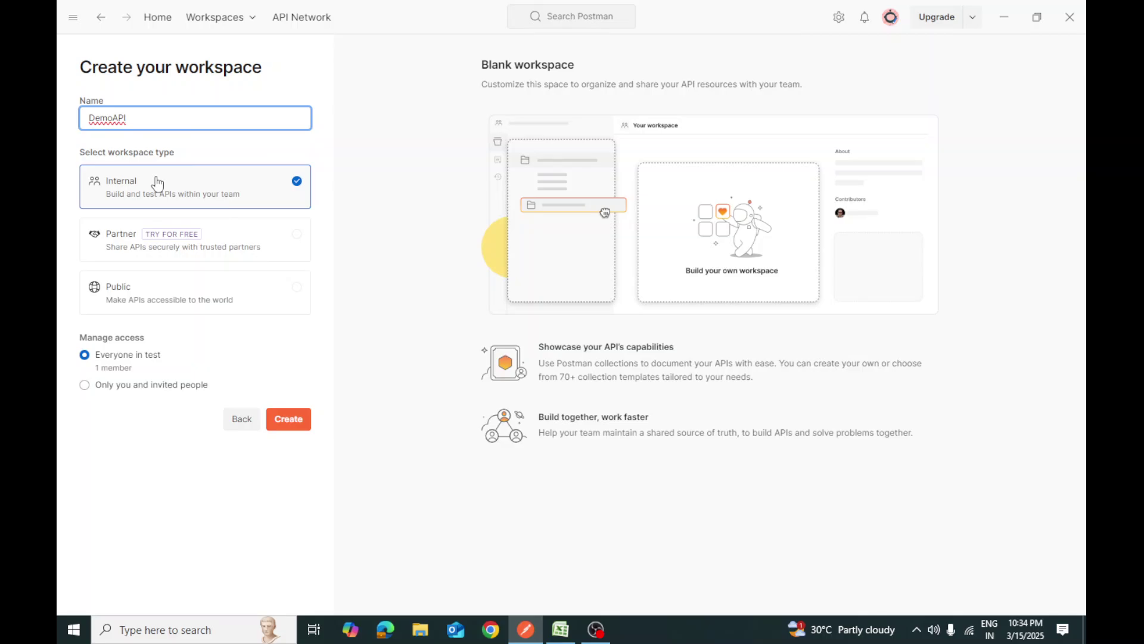
{"action": "left_click", "coordinate": [290, 416]}
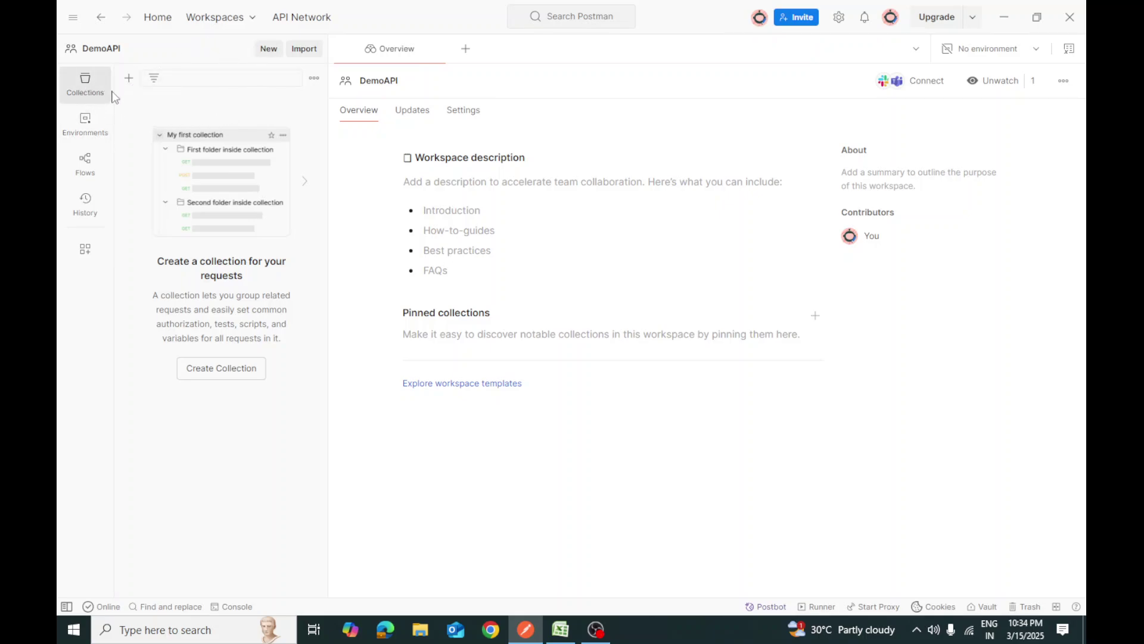
Check the workspace list and open the DemoAPI workspace with its collections sidebar shown.
{"action": "left_click", "coordinate": [90, 93]}
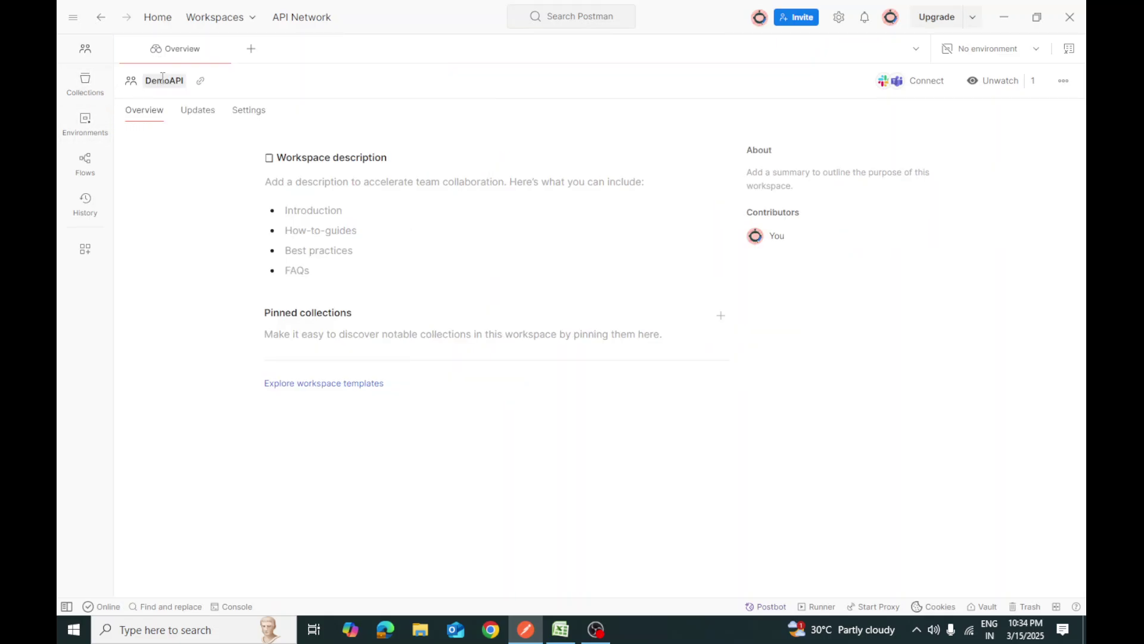
{"action": "left_click", "coordinate": [85, 84]}
{"action": "left_click", "coordinate": [218, 22]}
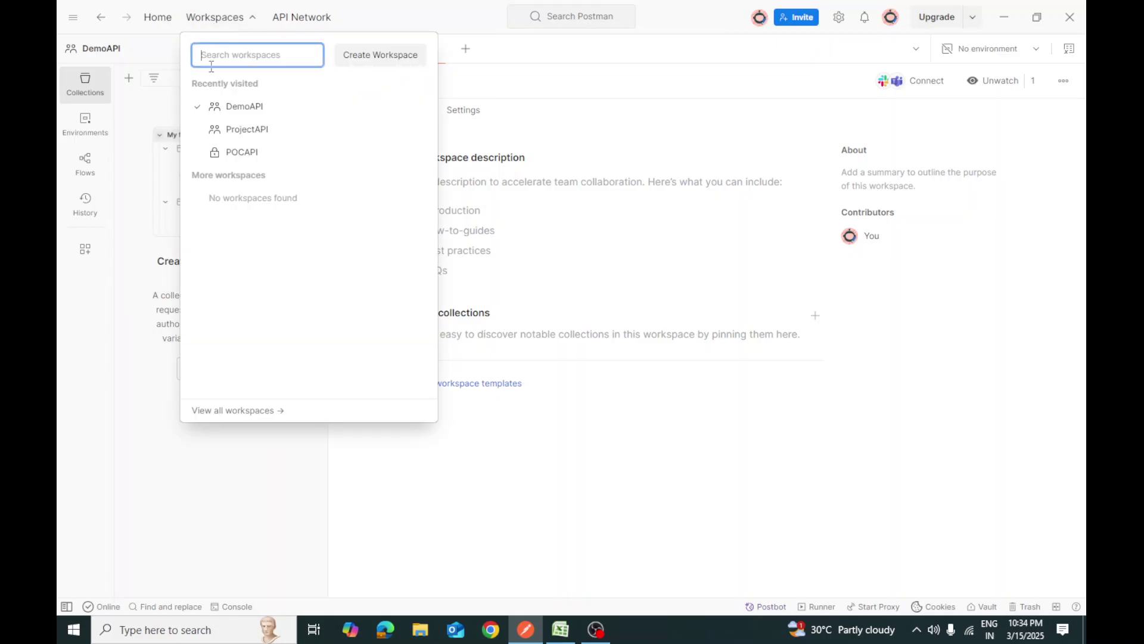
{"action": "left_click", "coordinate": [247, 109]}
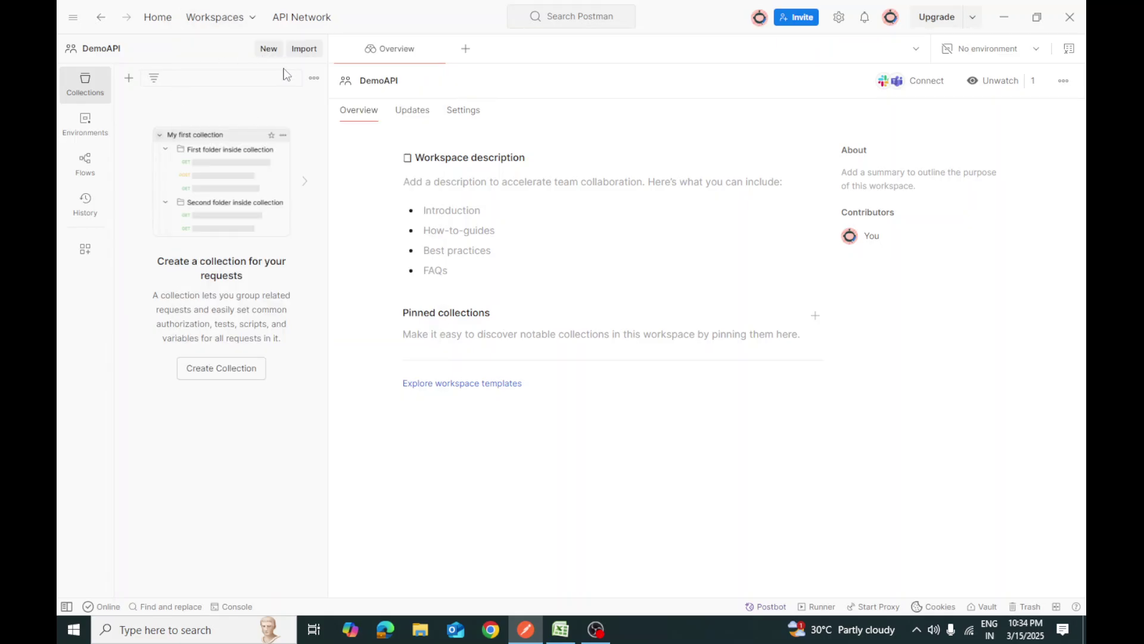
Add a blank collection to the DemoAPI workspace and name it APIProjectcollection.
{"action": "left_click", "coordinate": [129, 80]}
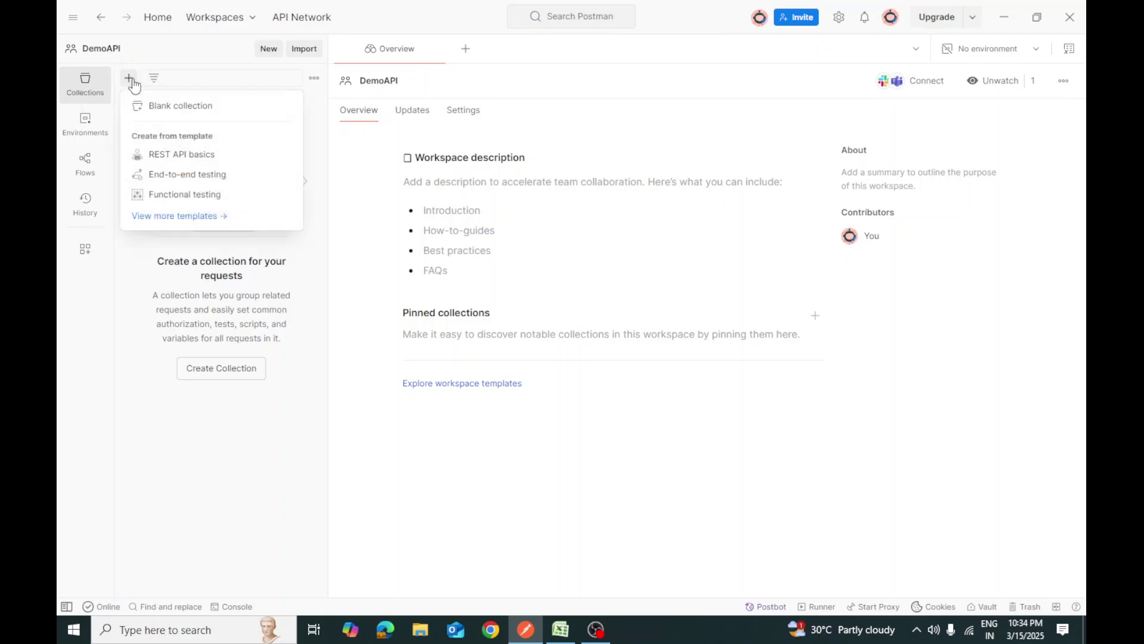
{"action": "left_click", "coordinate": [187, 110]}
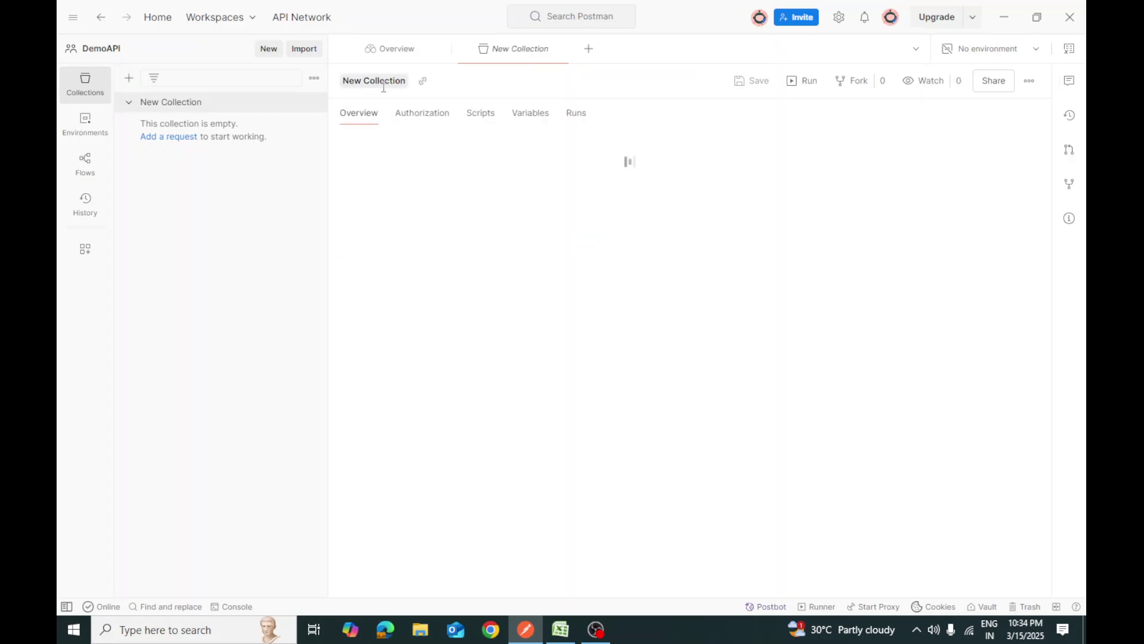
{"action": "left_click", "coordinate": [380, 81]}
{"action": "key", "text": "ctrl+a"}
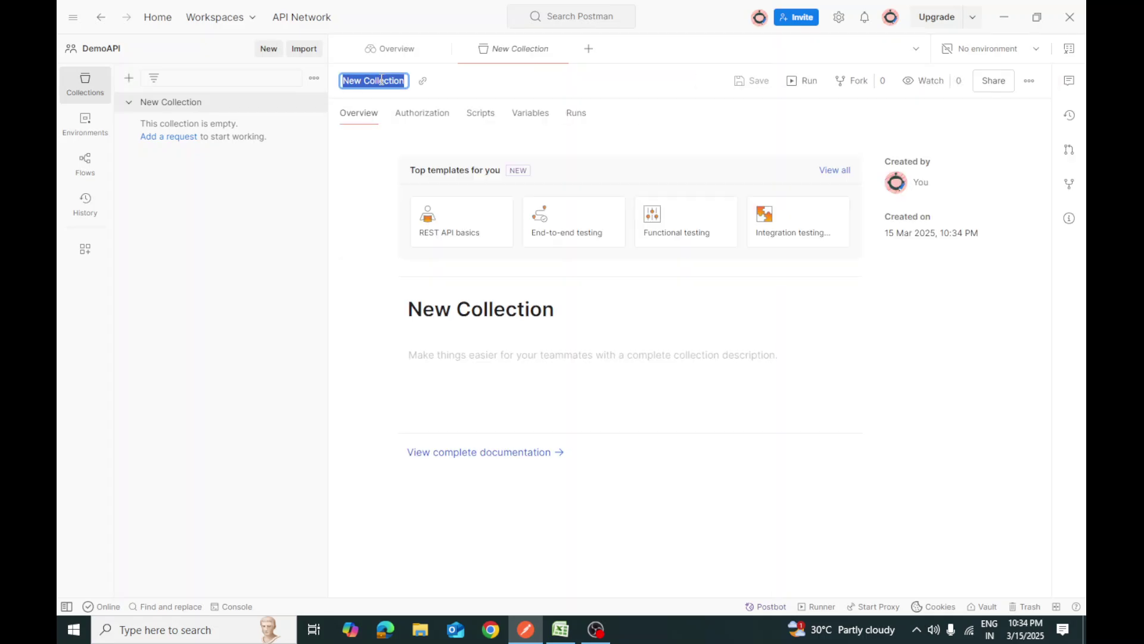
{"action": "type", "text": "APIProjectc"}
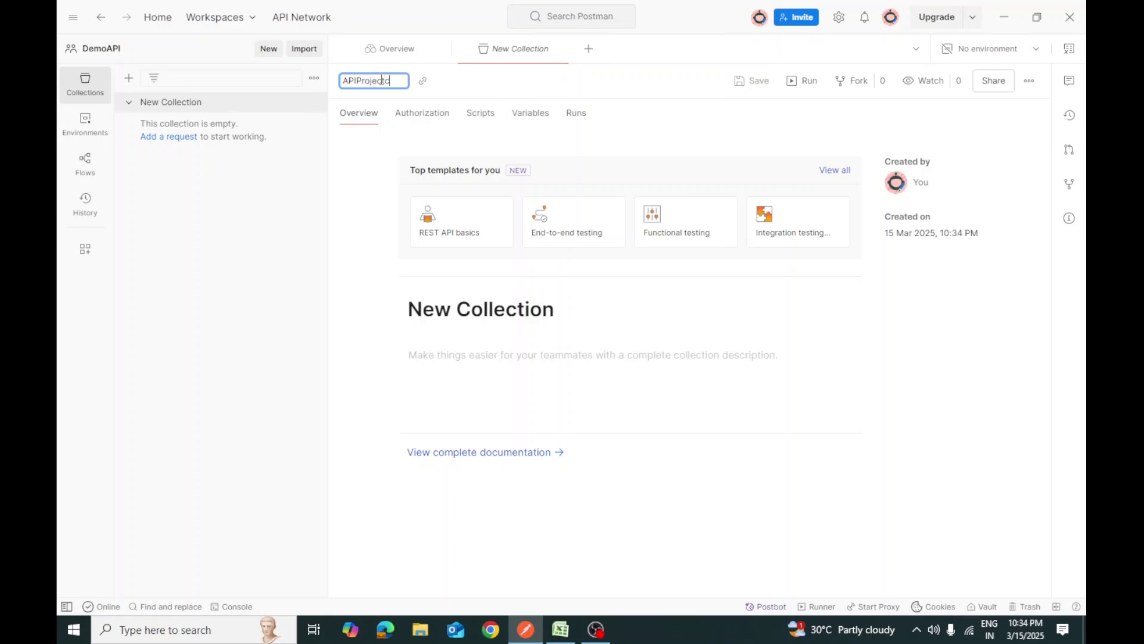
{"action": "type", "text": "olle"}
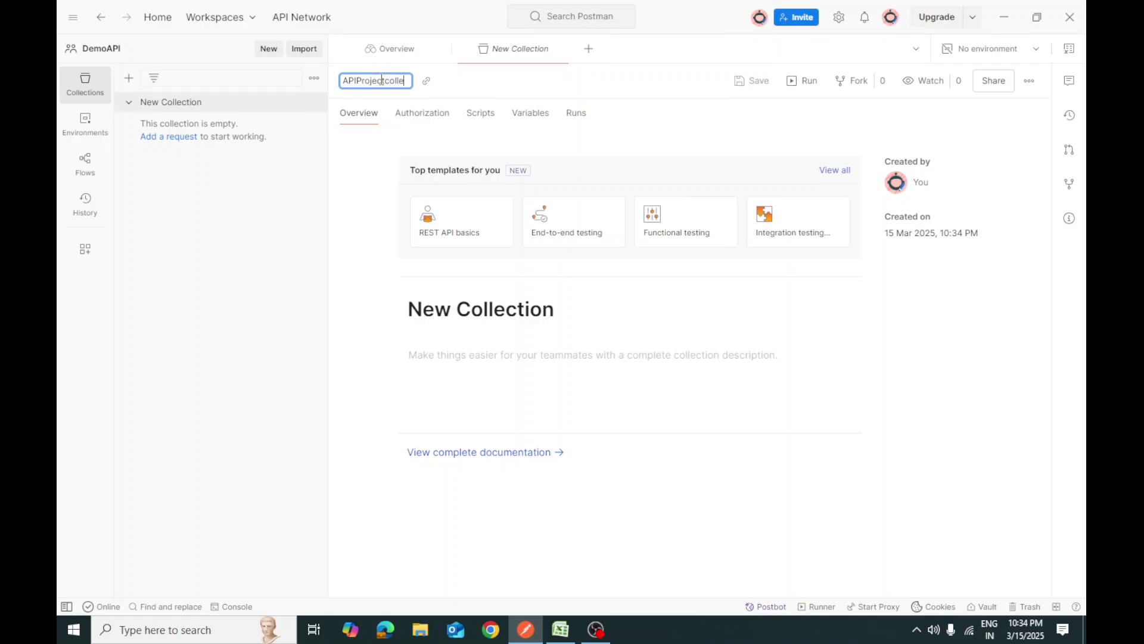
{"action": "type", "text": "ction"}
{"action": "left_click", "coordinate": [350, 173]}
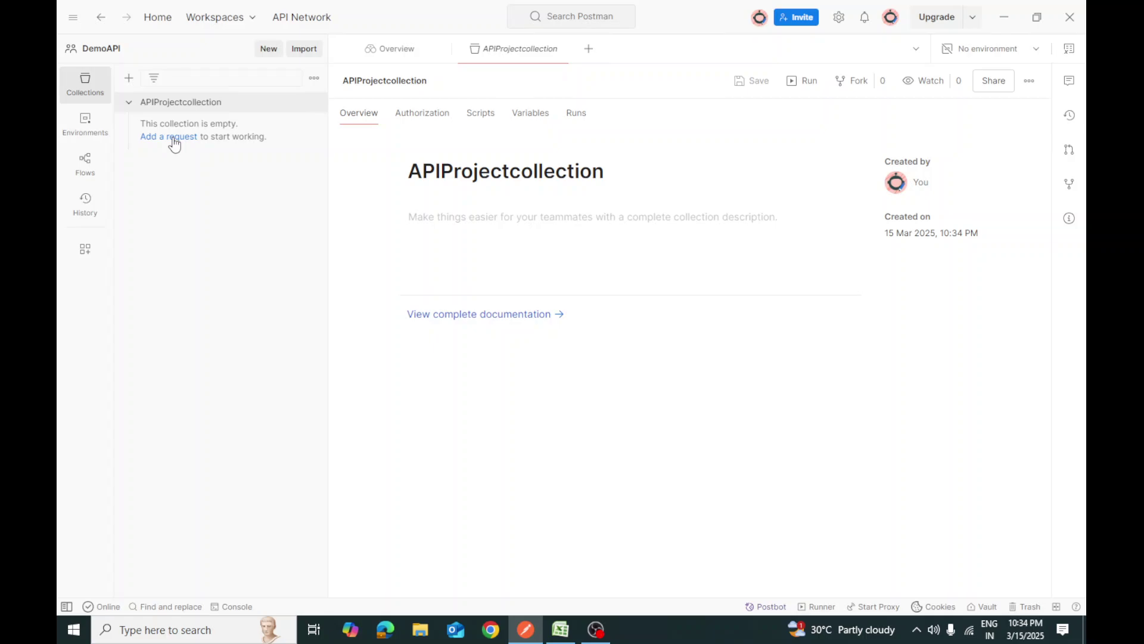
Switch to the API TC Template workbook in Excel and review the test case table's columns, including the ID, description and endpoint URL of TC01.
{"action": "left_click", "coordinate": [560, 629]}
{"action": "left_click", "coordinate": [249, 371]}
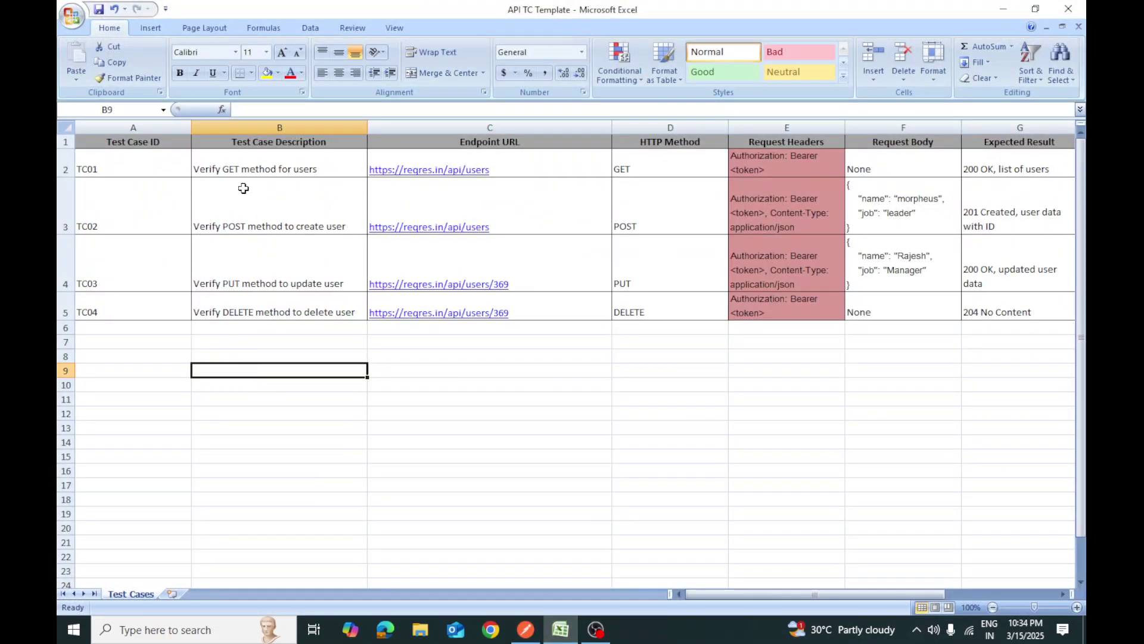
{"action": "left_click", "coordinate": [528, 166]}
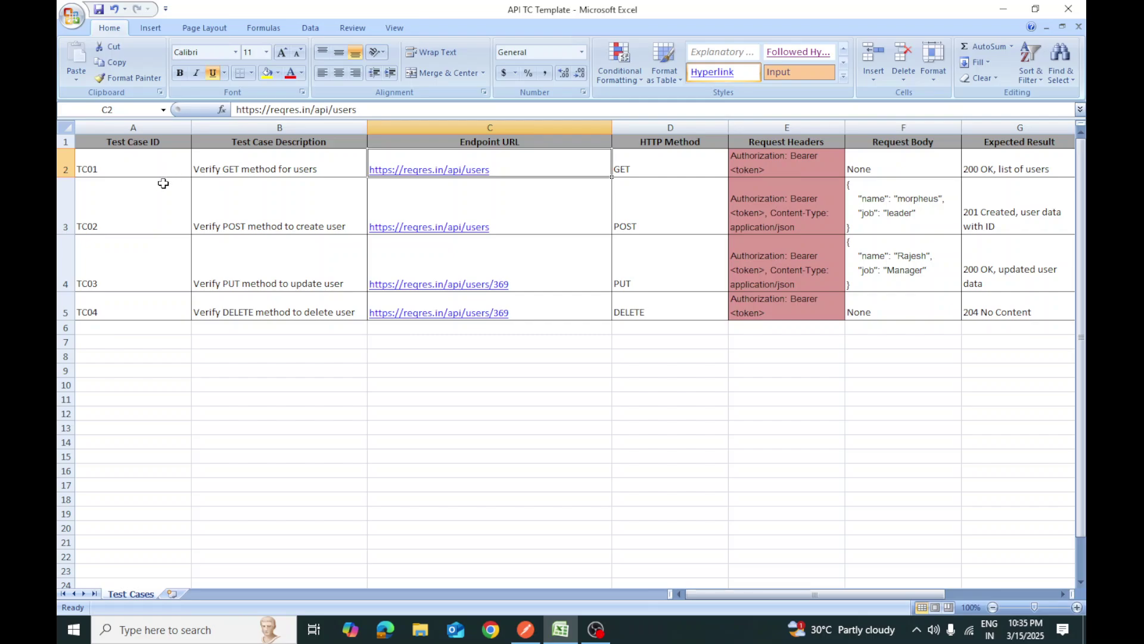
{"action": "left_click", "coordinate": [62, 142]}
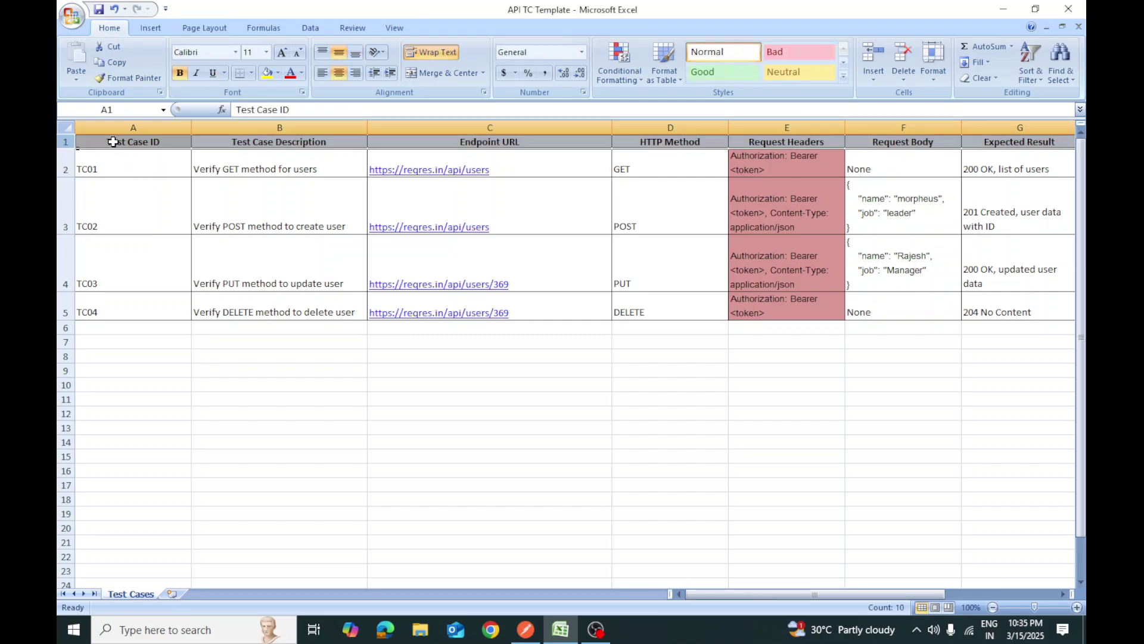
{"action": "left_click_drag", "start_coordinate": [112, 142], "coordinate": [822, 306]}
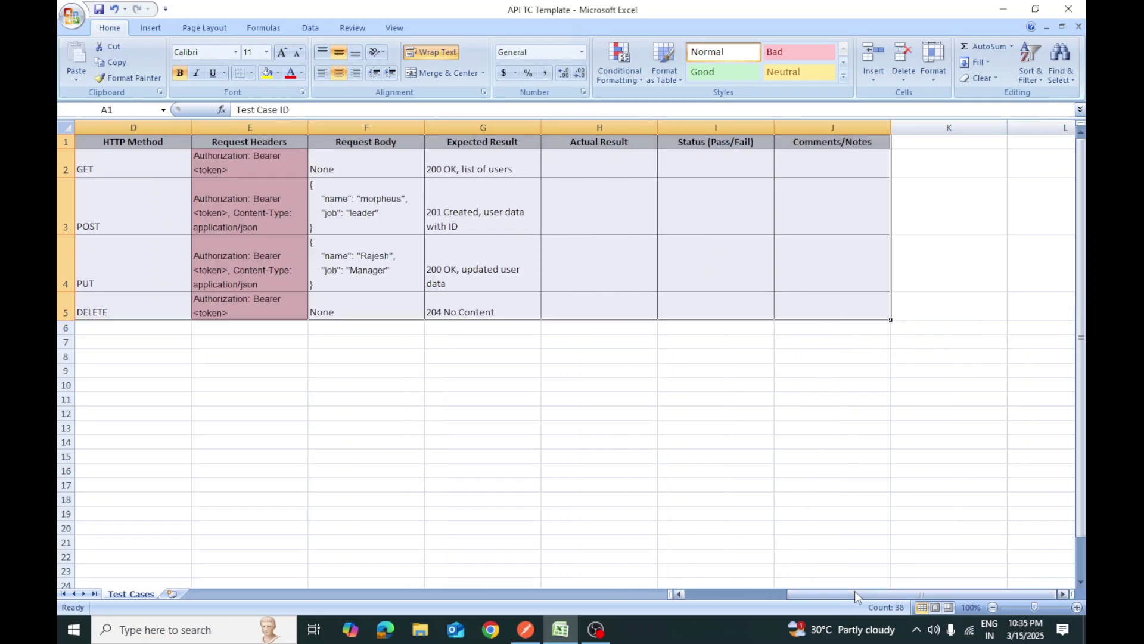
{"action": "left_click_drag", "start_coordinate": [855, 591], "coordinate": [754, 593]}
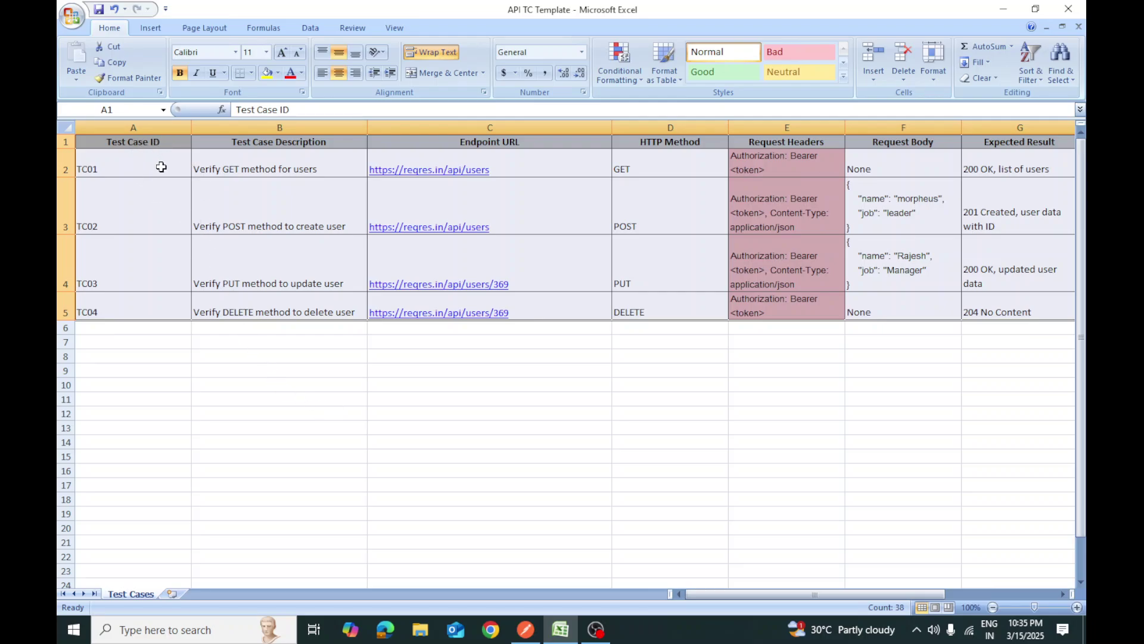
{"action": "left_click", "coordinate": [130, 141]}
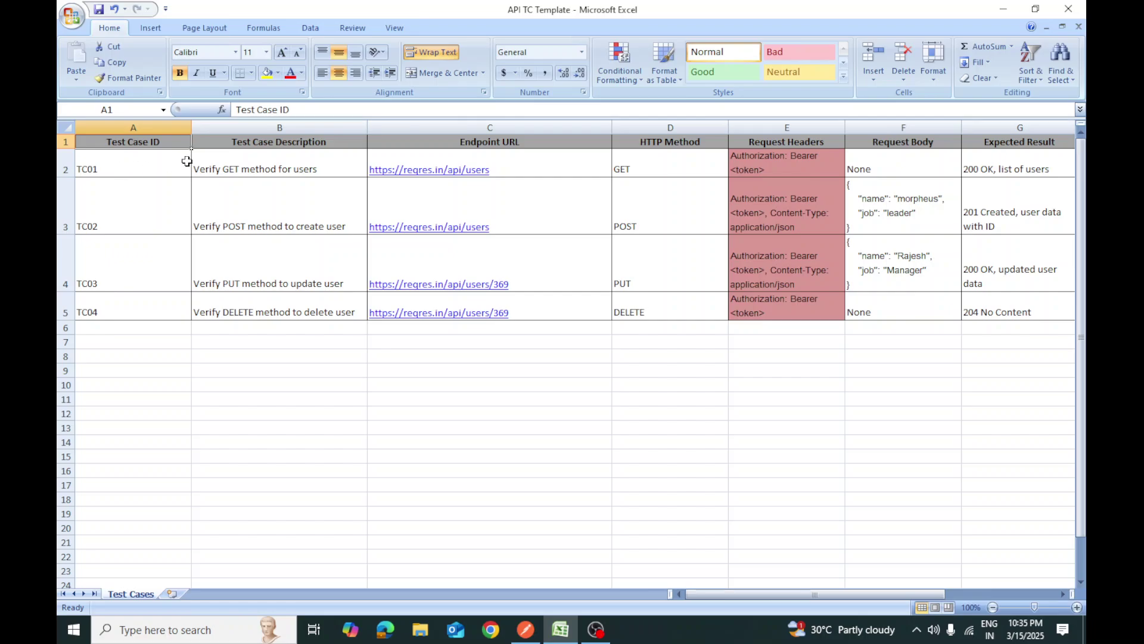
{"action": "left_click", "coordinate": [260, 141]}
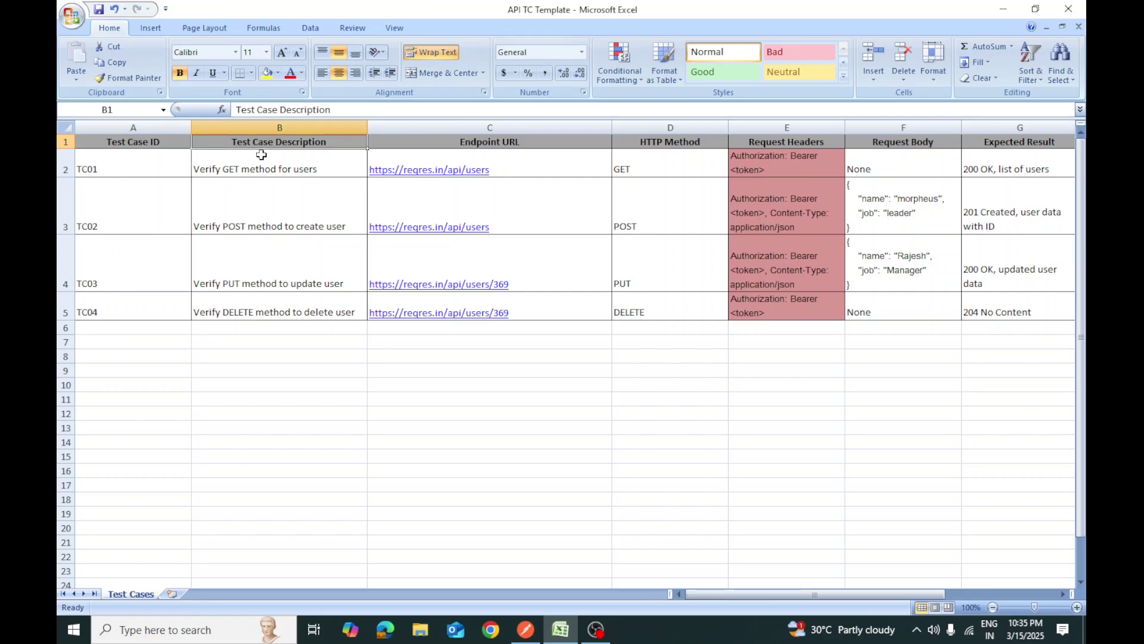
{"action": "left_click", "coordinate": [244, 170]}
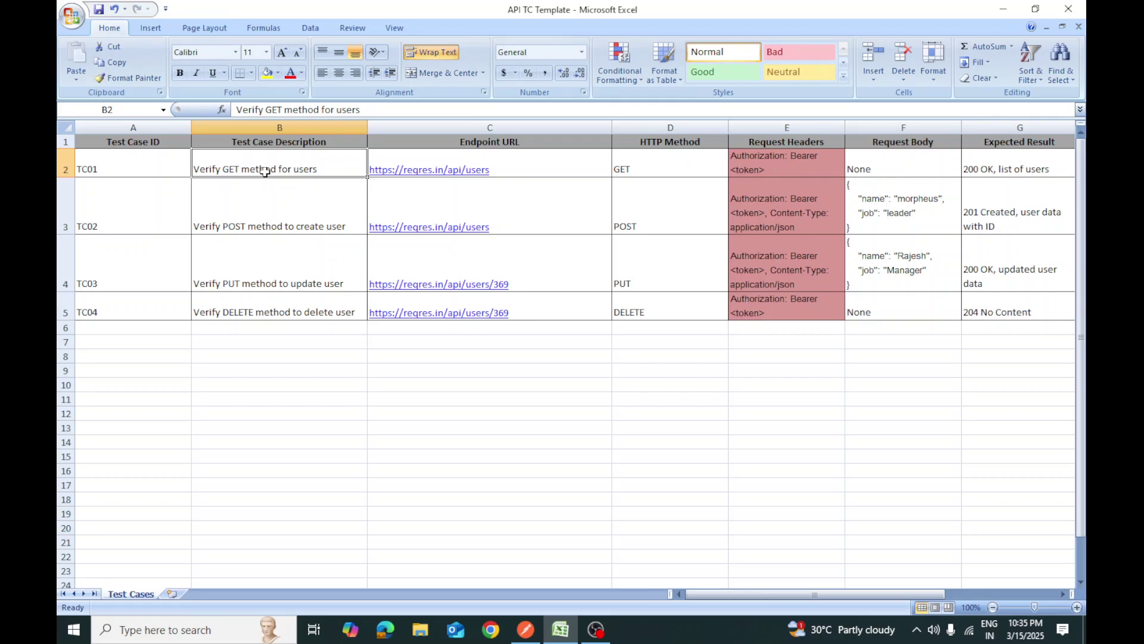
{"action": "left_click", "coordinate": [499, 143]}
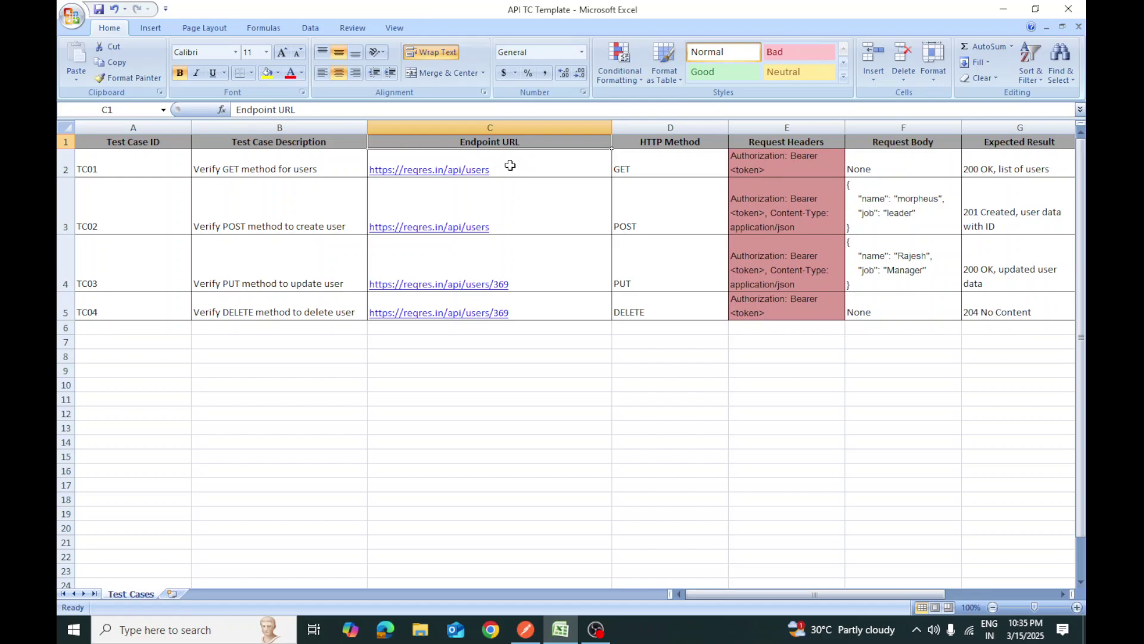
{"action": "left_click", "coordinate": [512, 170]}
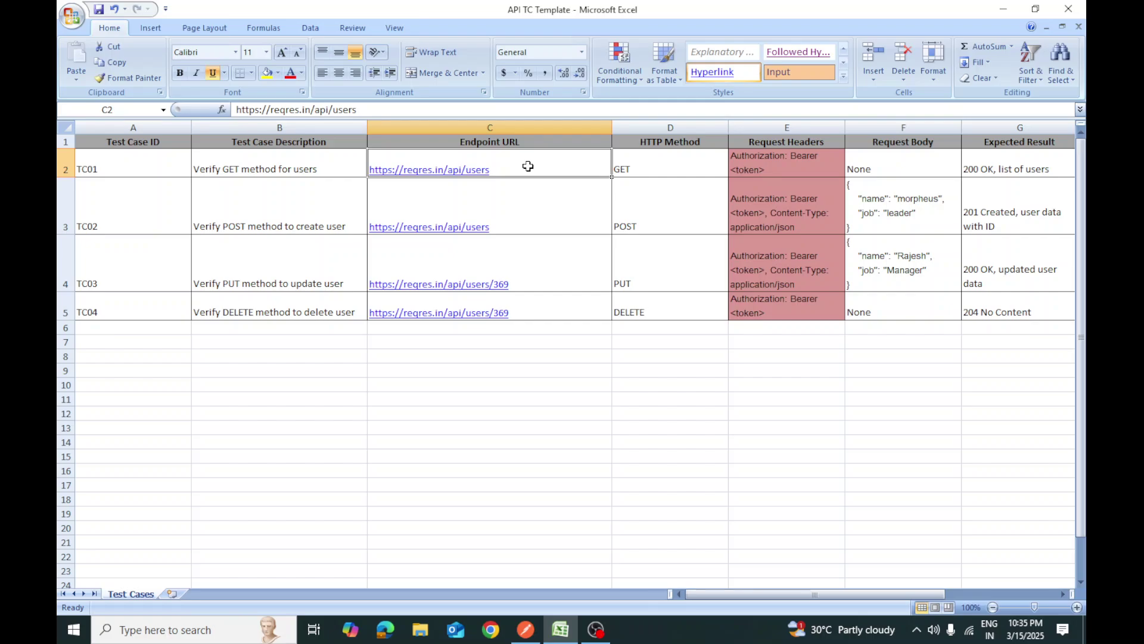
Review TC01's HTTP method, request body and expected result, along with the request headers of all four test cases.
{"action": "left_click", "coordinate": [673, 141]}
{"action": "left_click", "coordinate": [656, 166]}
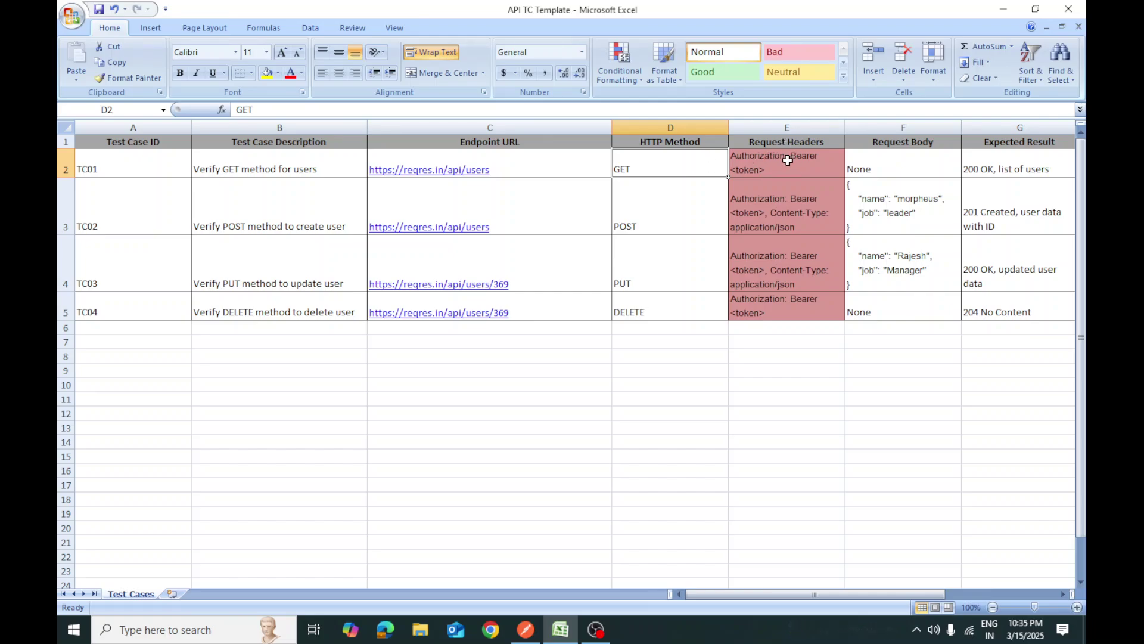
{"action": "left_click_drag", "start_coordinate": [779, 160], "coordinate": [772, 296]}
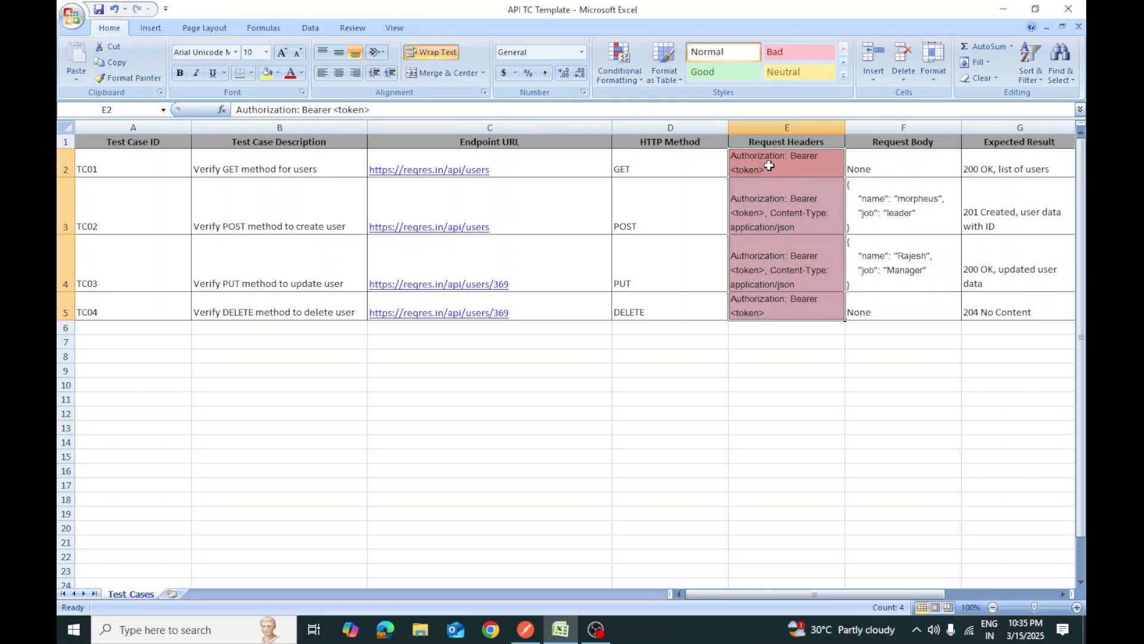
{"action": "left_click_drag", "start_coordinate": [790, 159], "coordinate": [788, 299]}
{"action": "left_click_drag", "start_coordinate": [788, 162], "coordinate": [795, 298]}
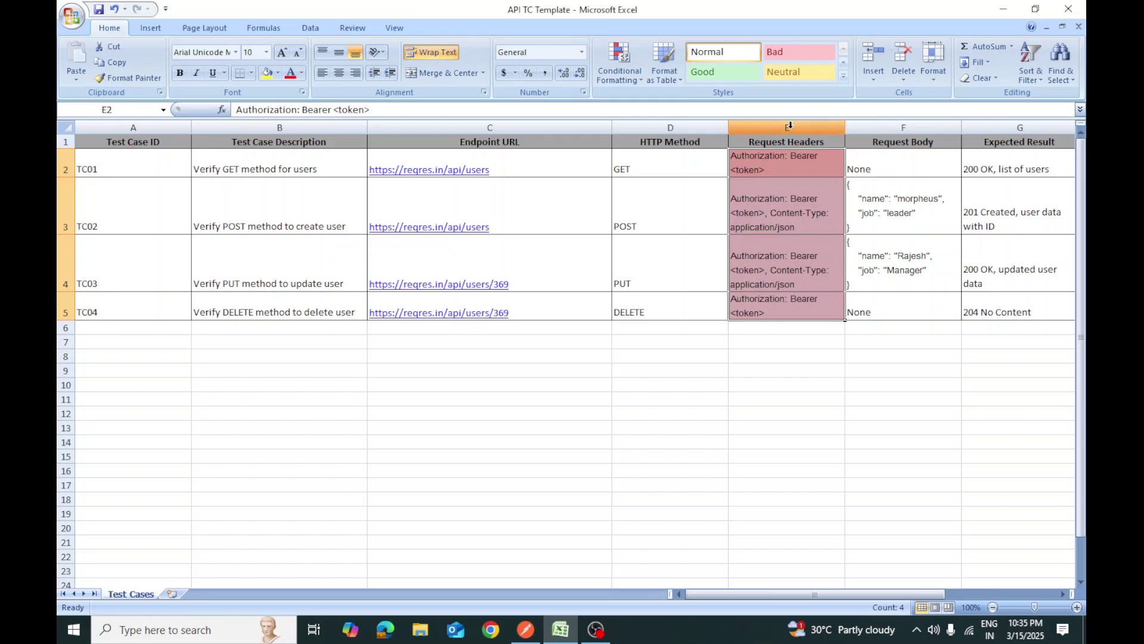
{"action": "left_click_drag", "start_coordinate": [762, 592], "coordinate": [785, 589]}
{"action": "left_click", "coordinate": [779, 166]}
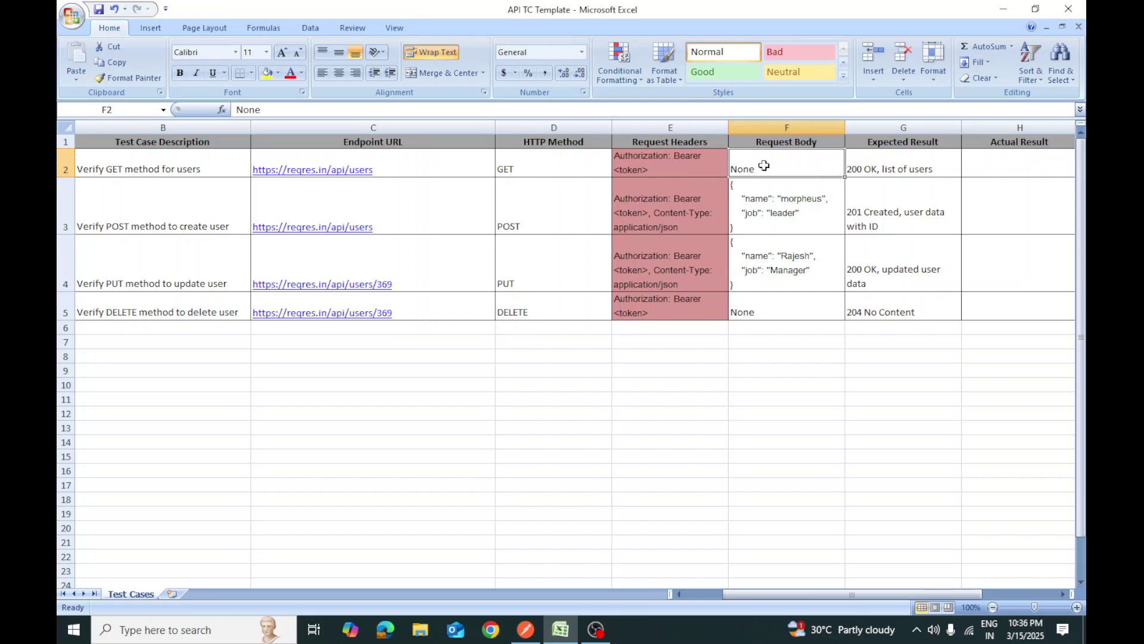
{"action": "left_click", "coordinate": [776, 208]}
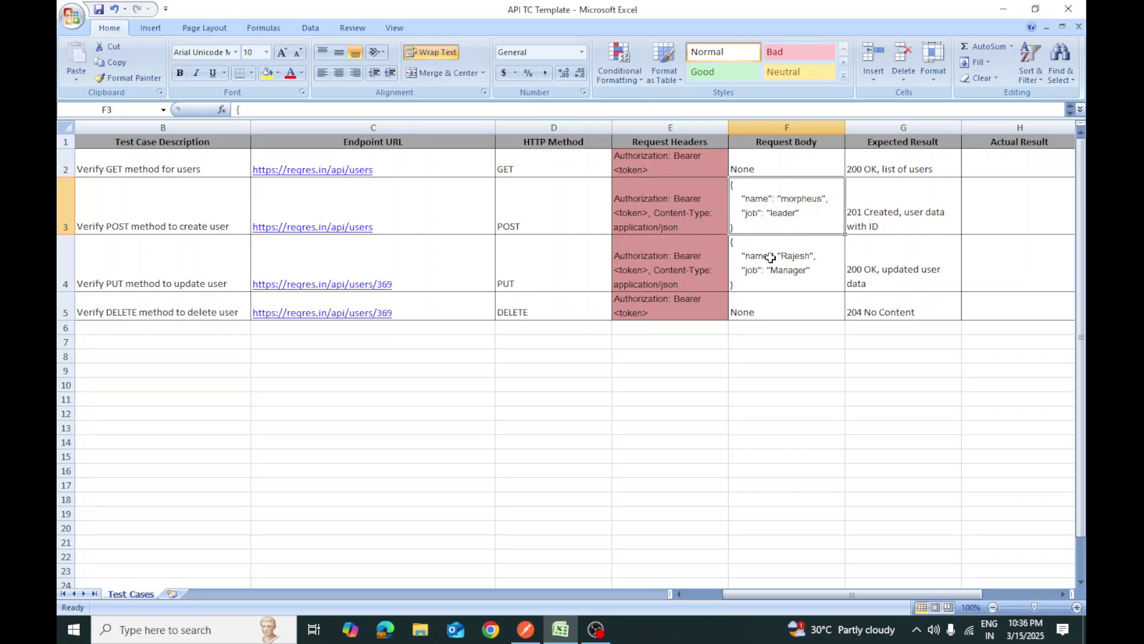
{"action": "left_click", "coordinate": [883, 165]}
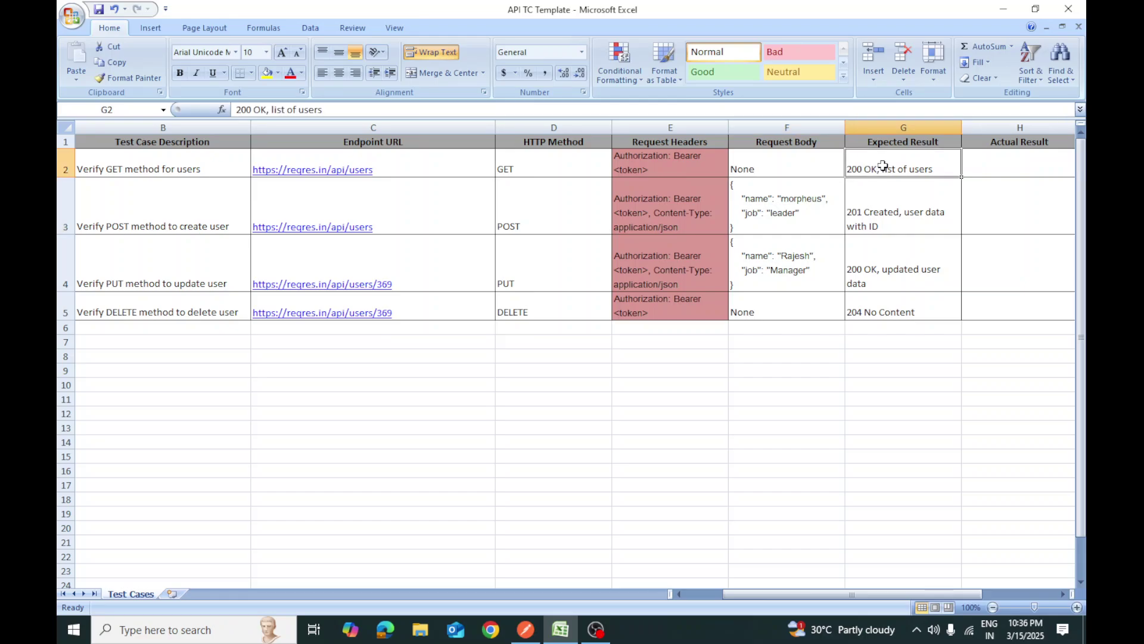
{"action": "left_click", "coordinate": [538, 167]}
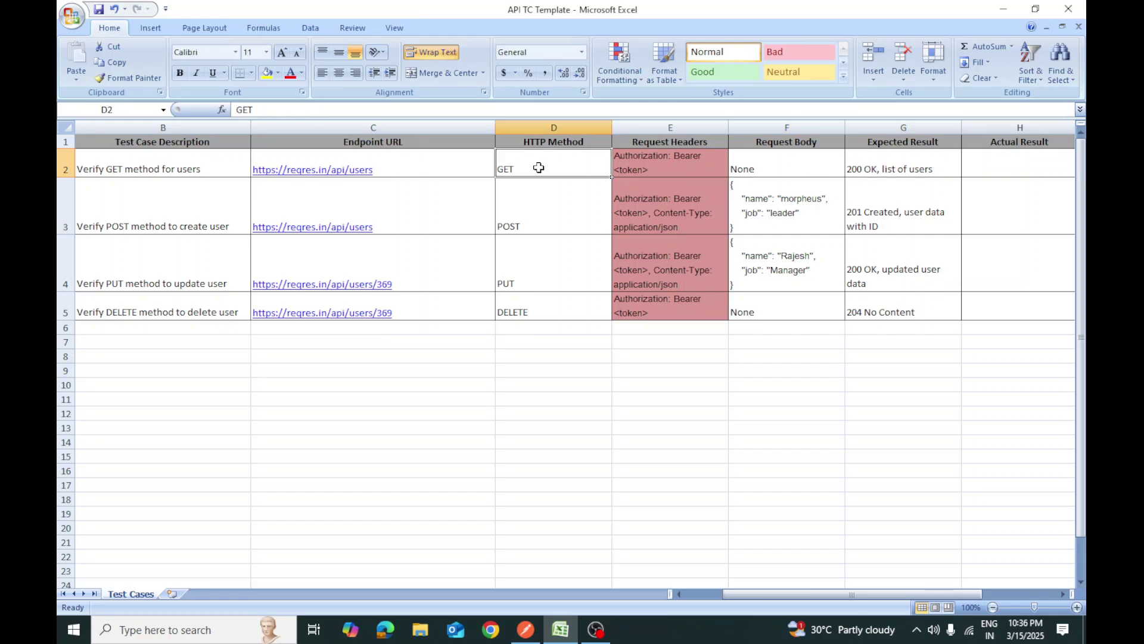
{"action": "left_click", "coordinate": [873, 169]}
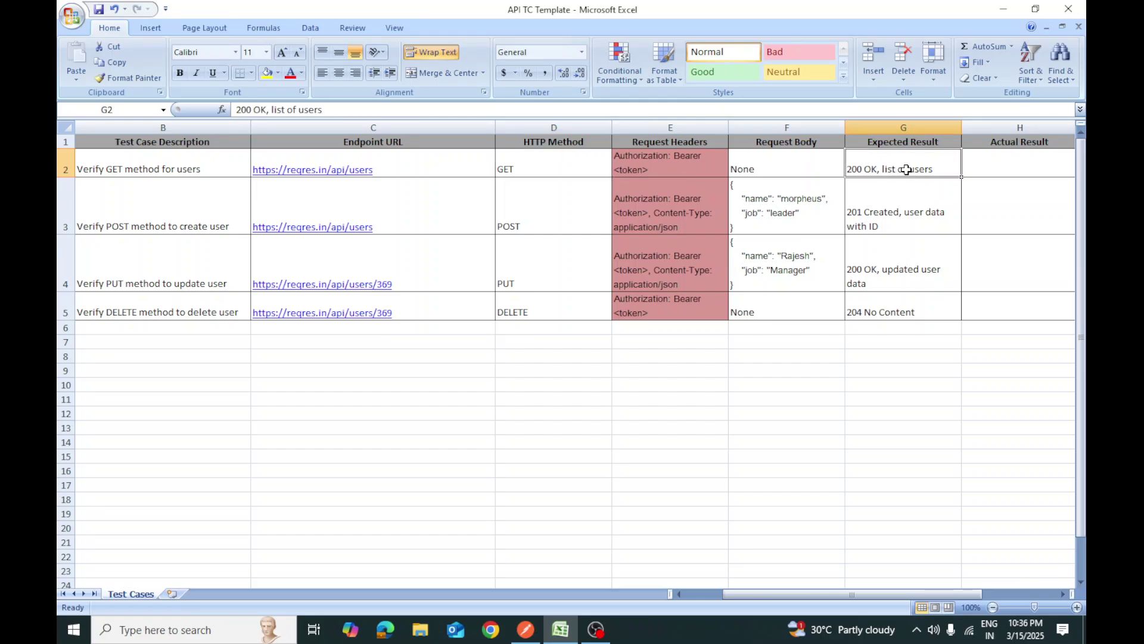
Review the descriptions, request bodies and expected results of TC02 and TC03, and the endpoint URLs of all test cases.
{"action": "left_click", "coordinate": [775, 205]}
{"action": "left_click", "coordinate": [132, 214]}
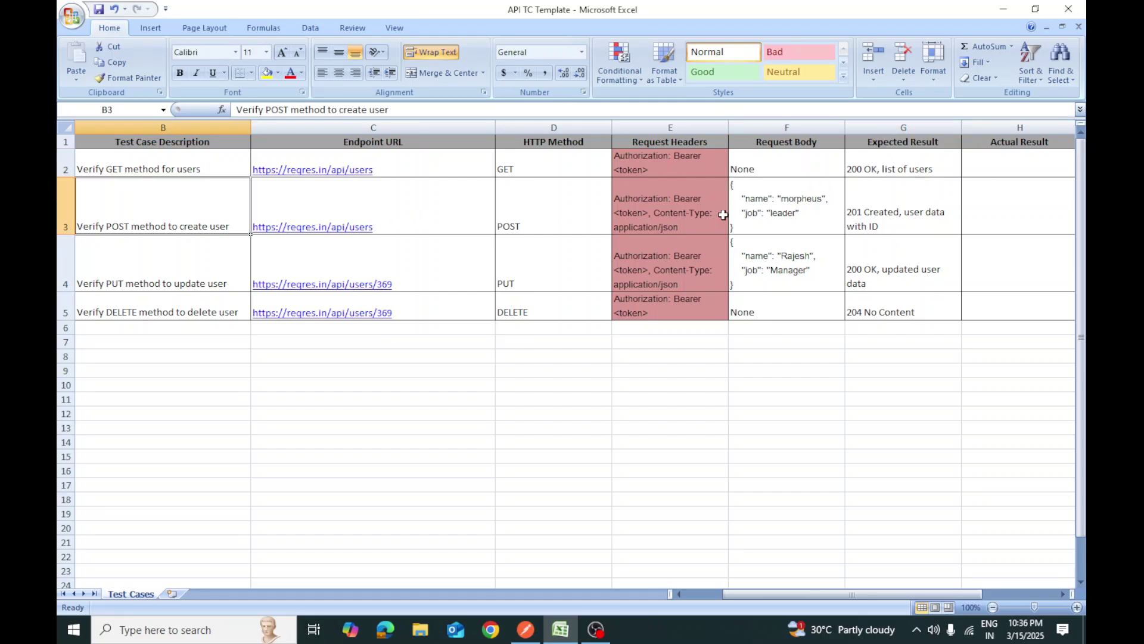
{"action": "left_click", "coordinate": [790, 208]}
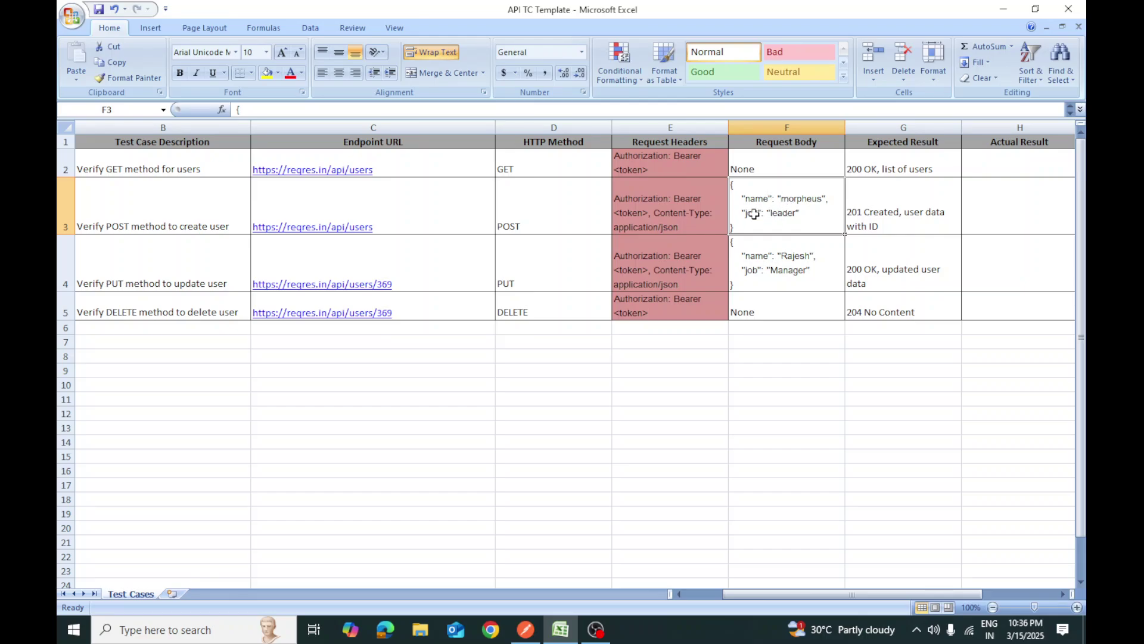
{"action": "left_click", "coordinate": [897, 220]}
{"action": "left_click", "coordinate": [160, 270]}
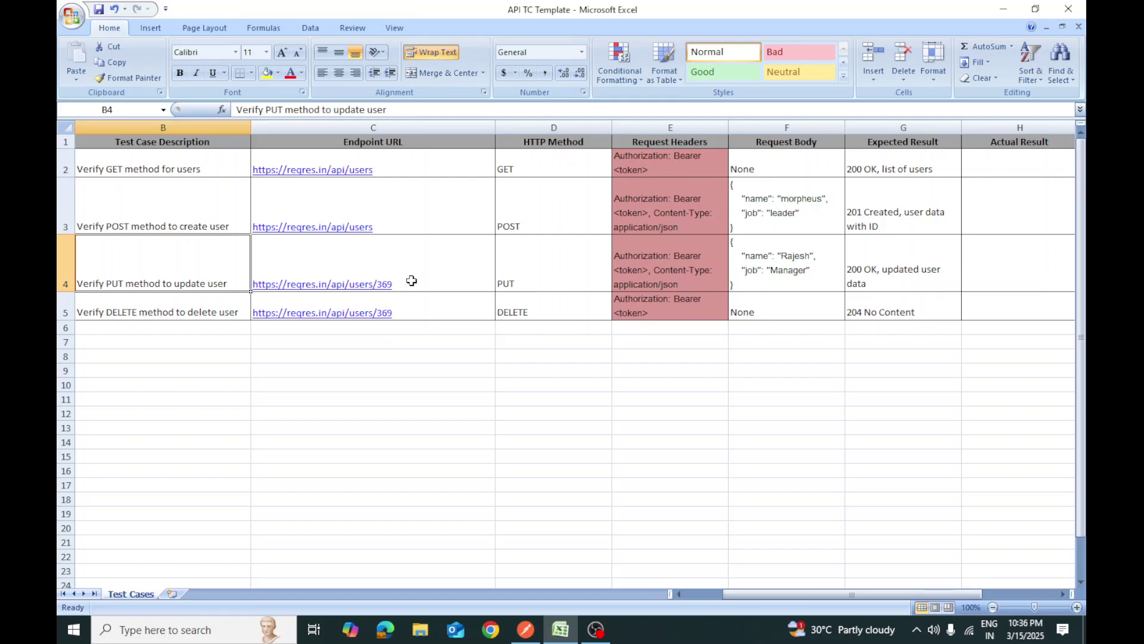
{"action": "left_click", "coordinate": [800, 259]}
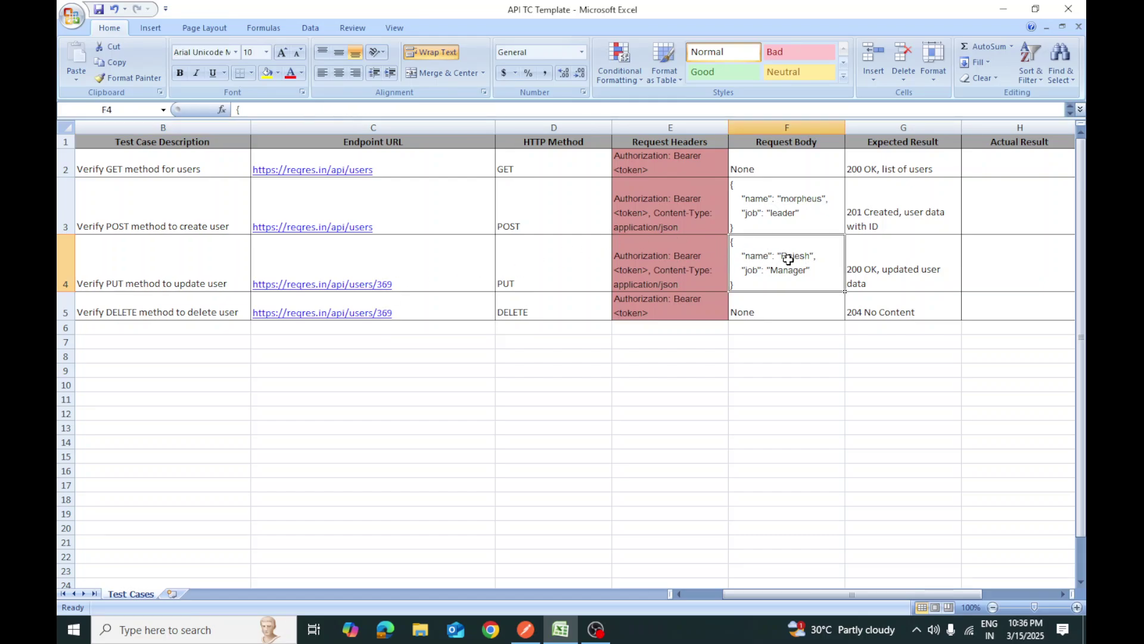
{"action": "left_click", "coordinate": [902, 263]}
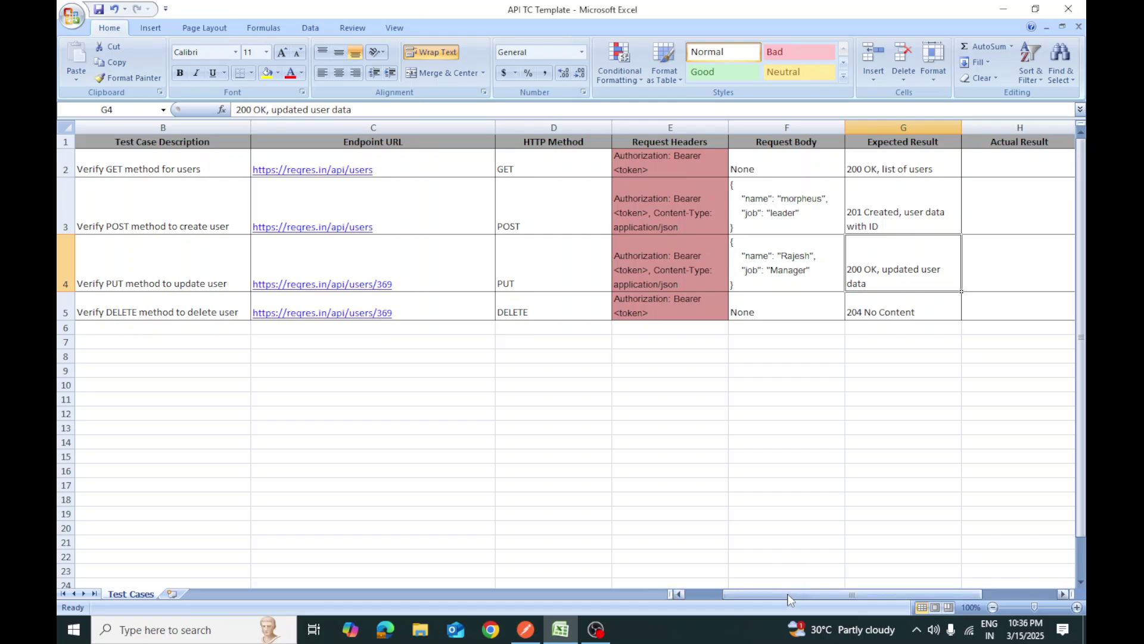
{"action": "left_click_drag", "start_coordinate": [806, 595], "coordinate": [806, 596]}
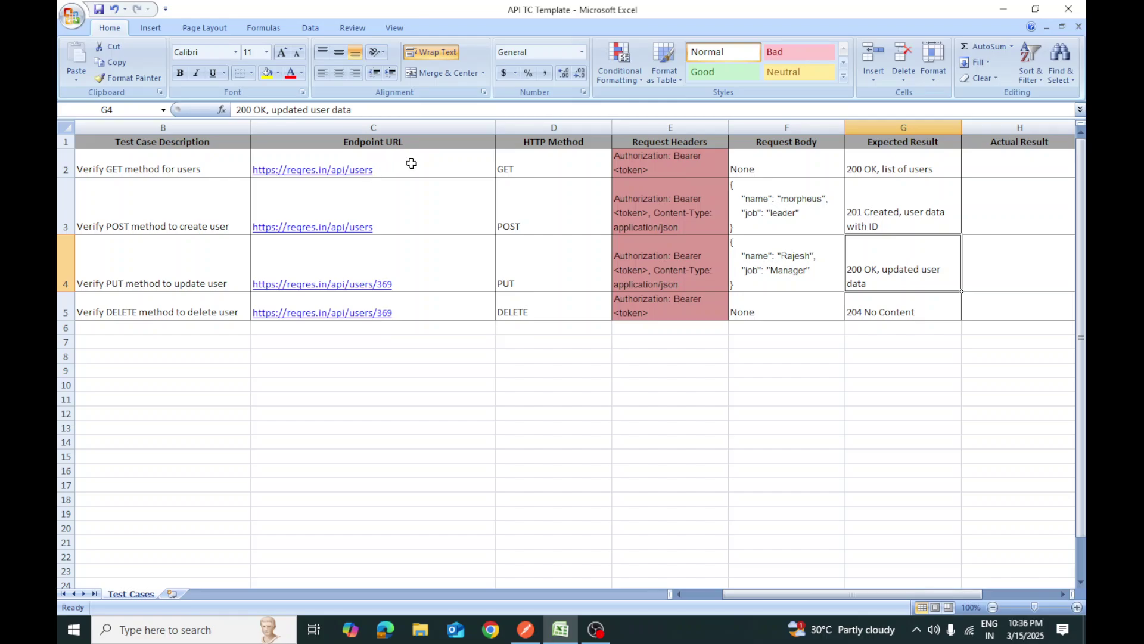
{"action": "left_click_drag", "start_coordinate": [411, 162], "coordinate": [414, 297]}
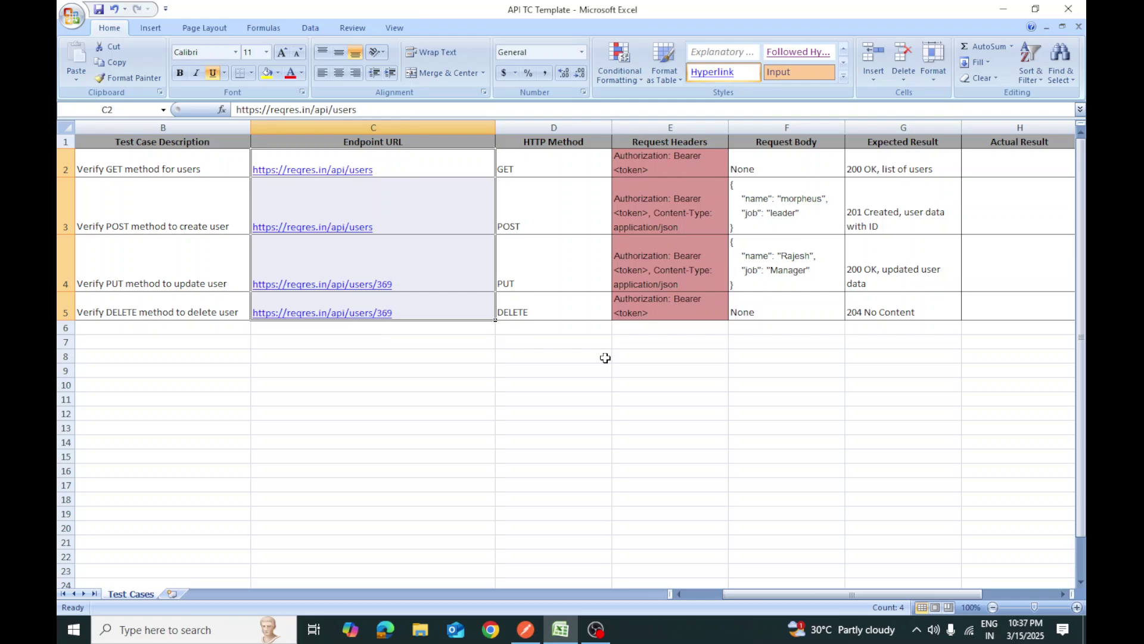
{"action": "left_click", "coordinate": [596, 630]}
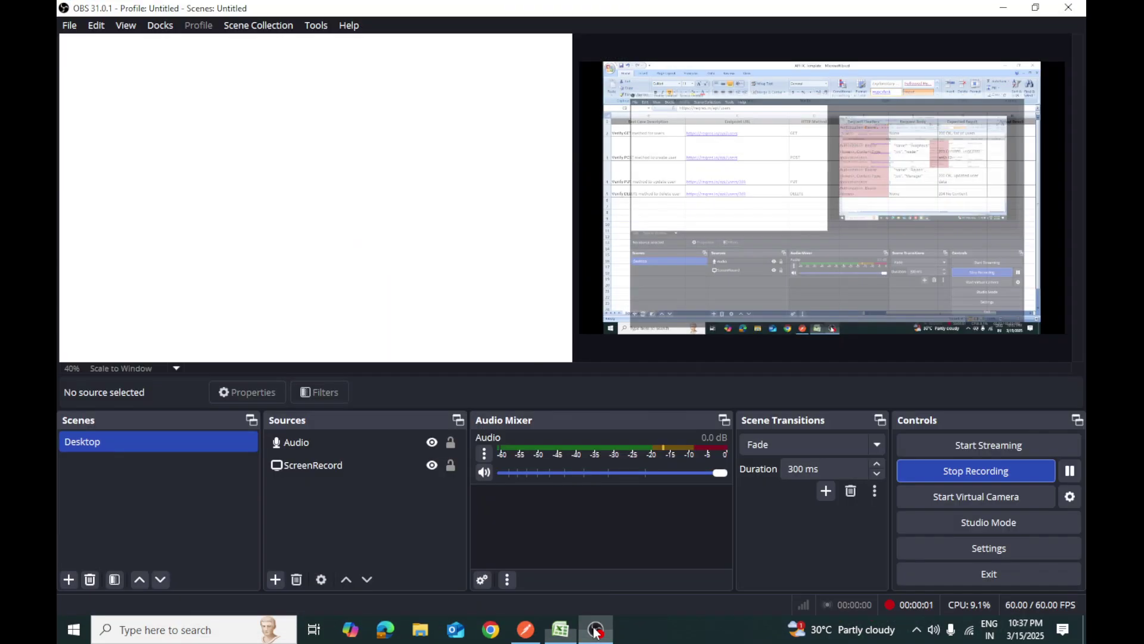
{"action": "left_click", "coordinate": [596, 629]}
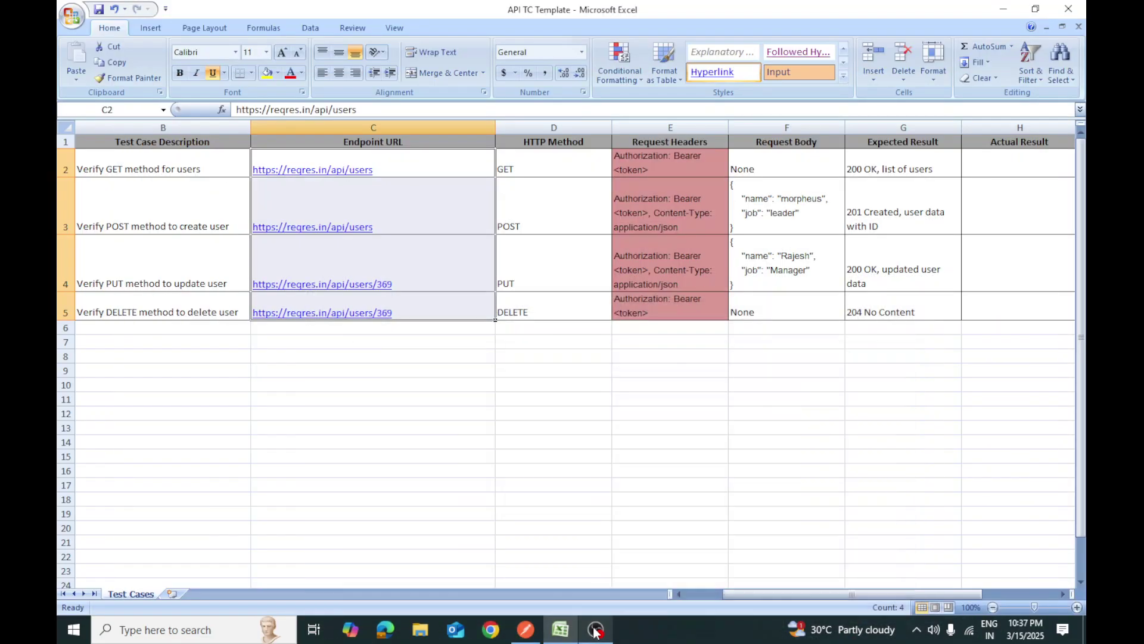
Switch to Postman, add a request to APIProjectcollection and name it TC01_GetRequest after the test case ID in the Excel template.
{"action": "left_click", "coordinate": [526, 635]}
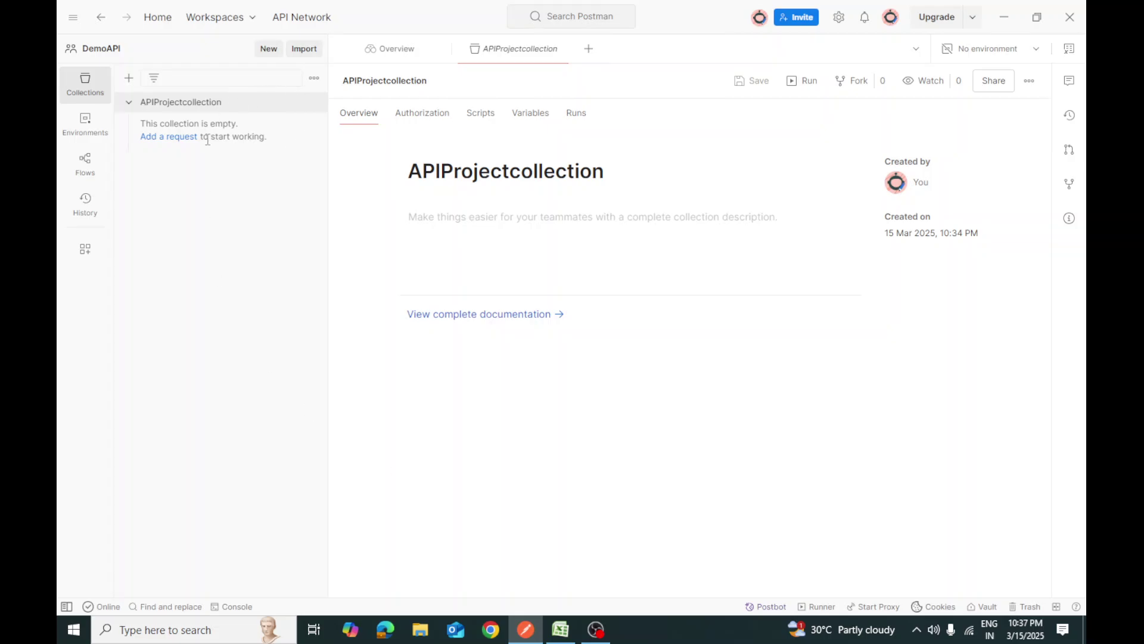
{"action": "left_click", "coordinate": [179, 138]}
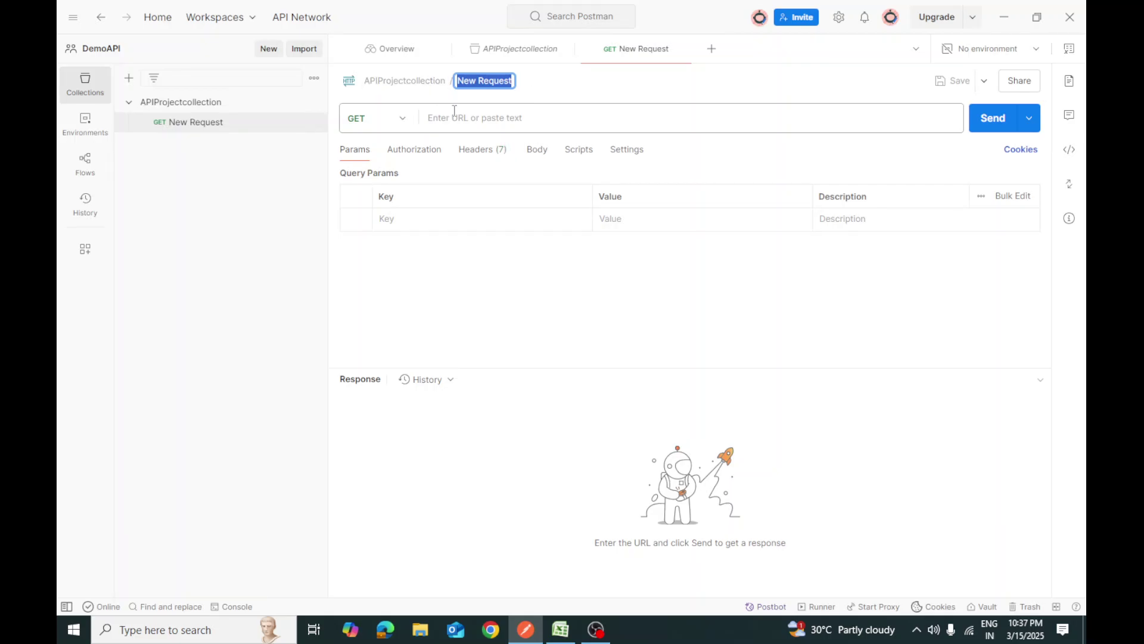
{"action": "left_click", "coordinate": [551, 635]}
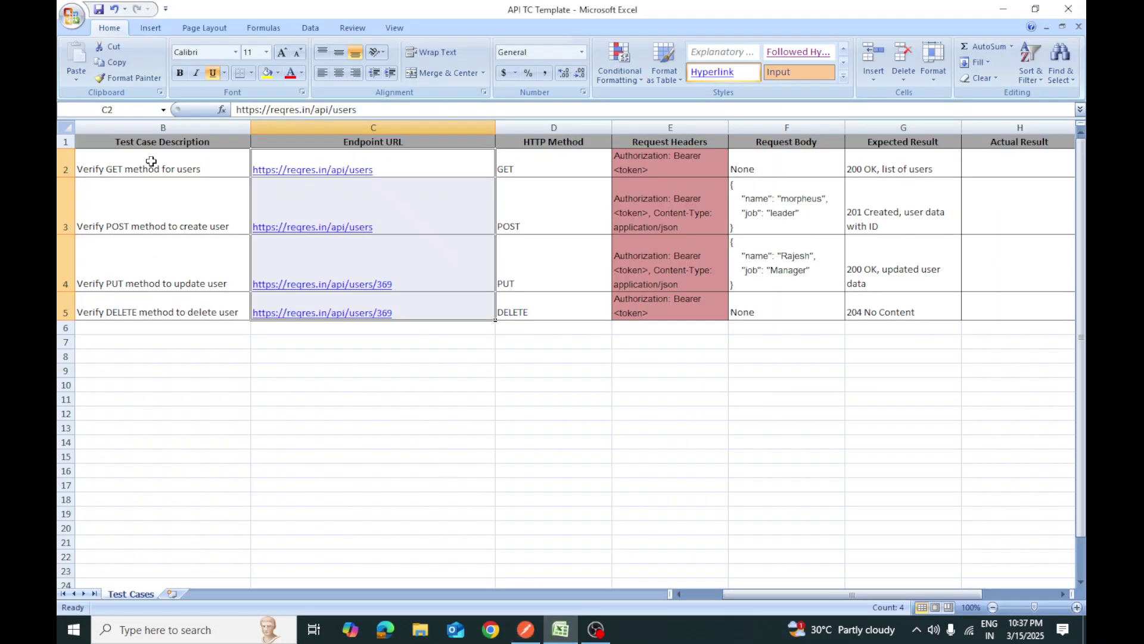
{"action": "left_click", "coordinate": [153, 165]}
{"action": "key", "text": "Left"}
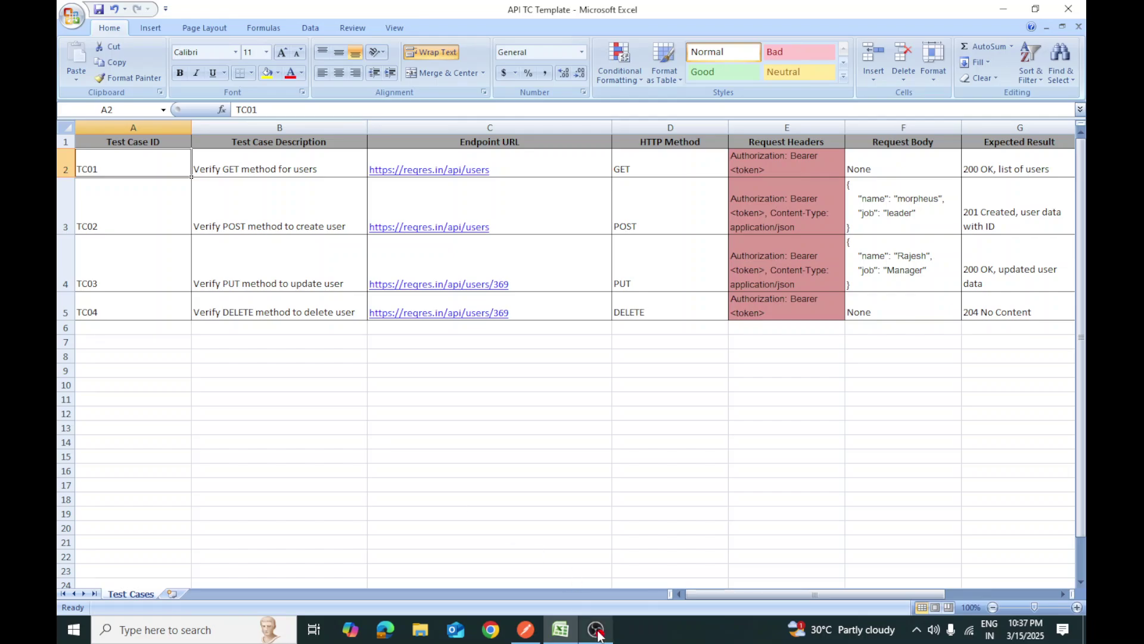
{"action": "left_click", "coordinate": [524, 629]}
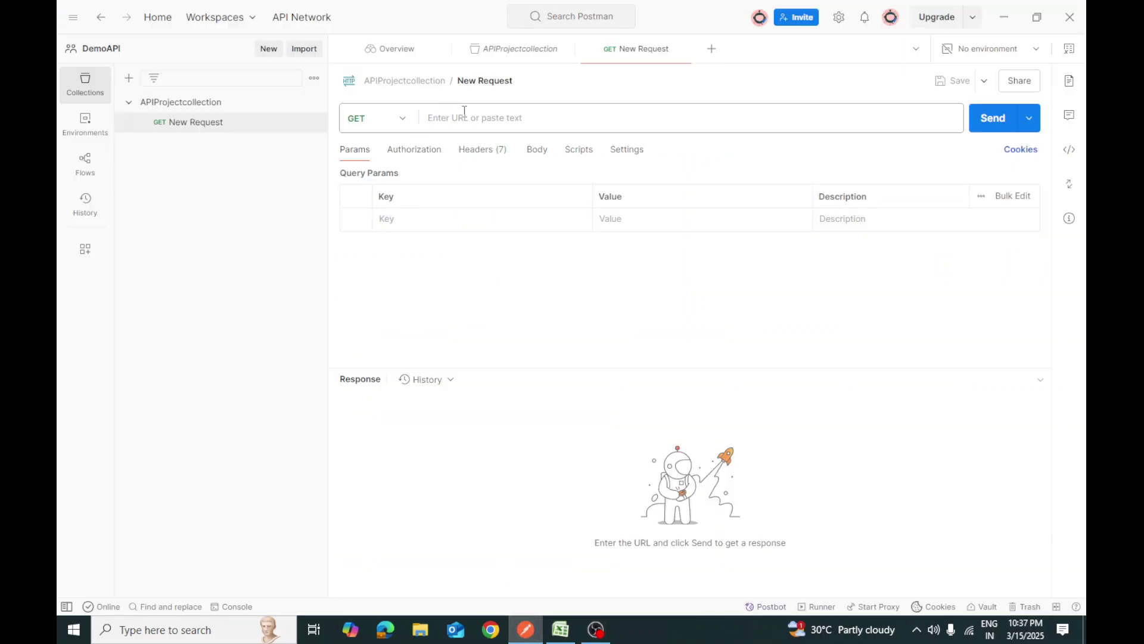
{"action": "left_click", "coordinate": [465, 112]}
{"action": "left_click", "coordinate": [475, 79]}
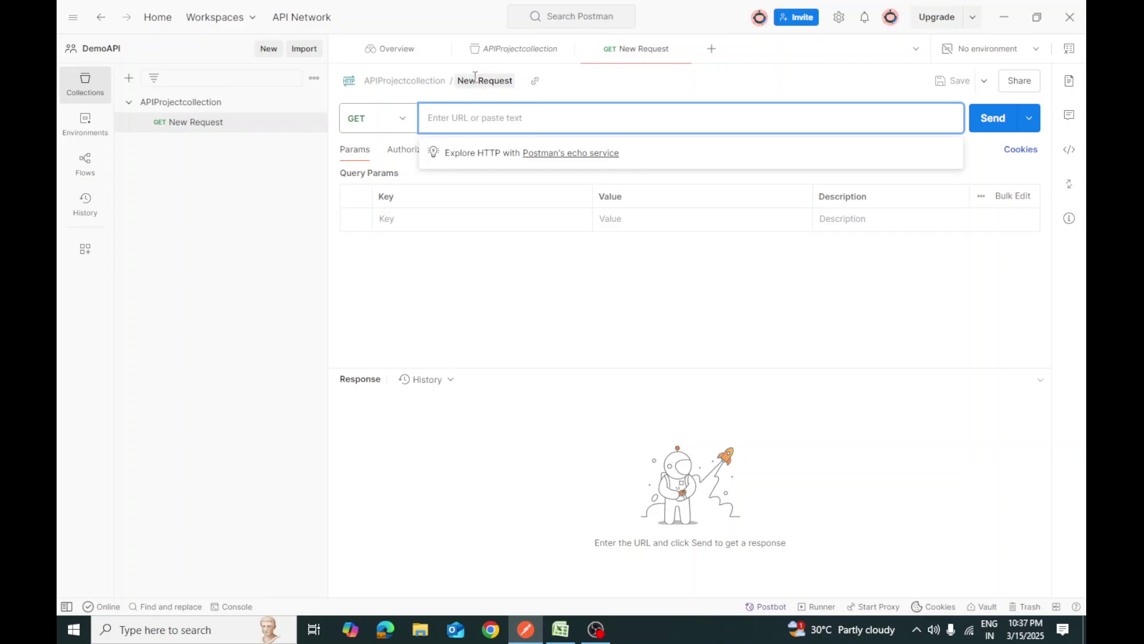
{"action": "type", "text": "TC01_Ge"}
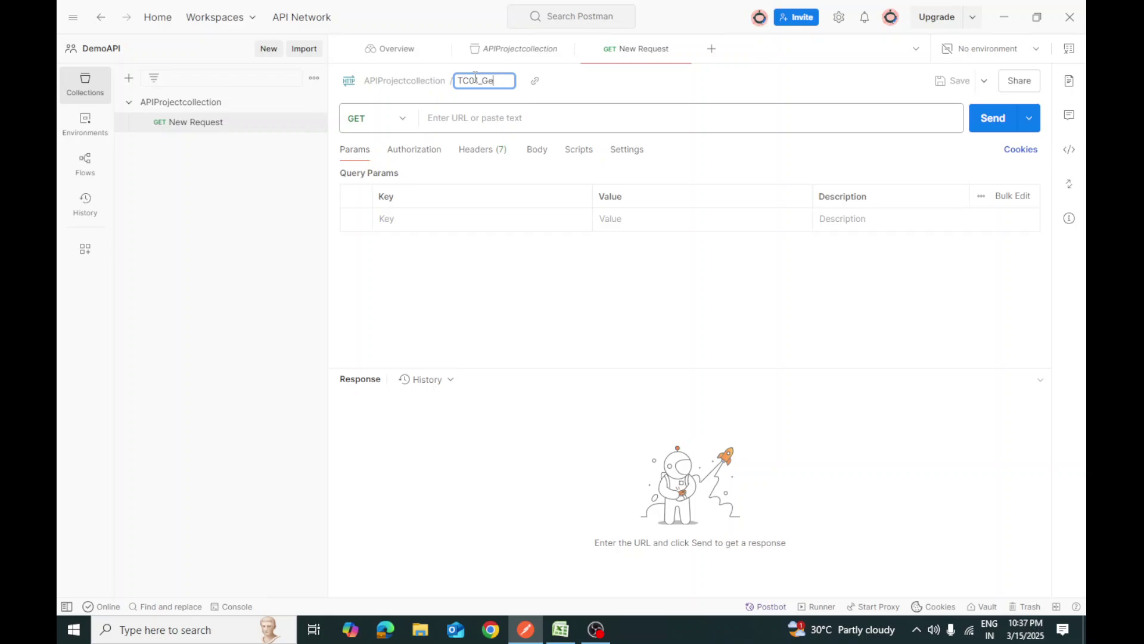
{"action": "type", "text": "tRequest"}
{"action": "left_click", "coordinate": [560, 630]}
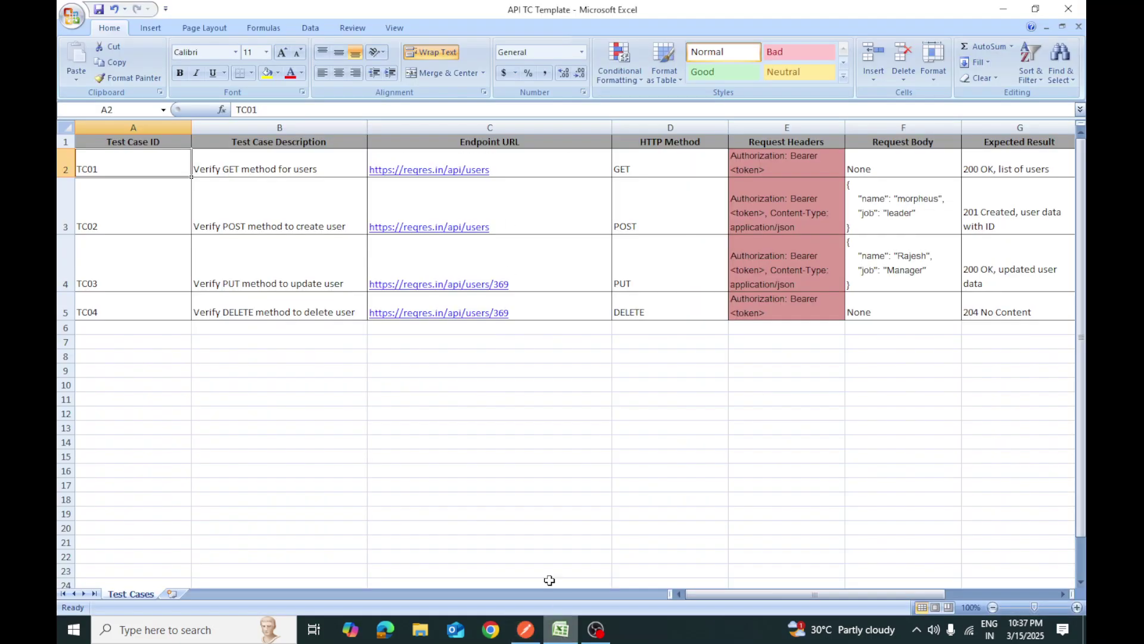
{"action": "left_click", "coordinate": [504, 159]}
{"action": "left_click_drag", "start_coordinate": [358, 109], "coordinate": [220, 113]}
{"action": "key", "text": "ctrl+c"}
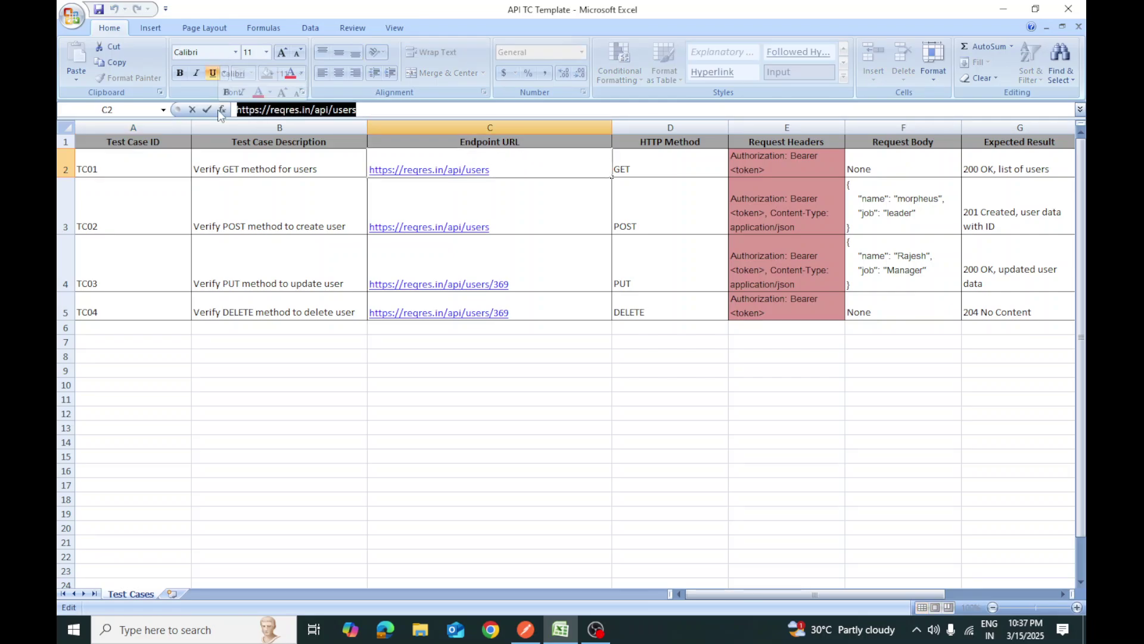
{"action": "left_click", "coordinate": [526, 630]}
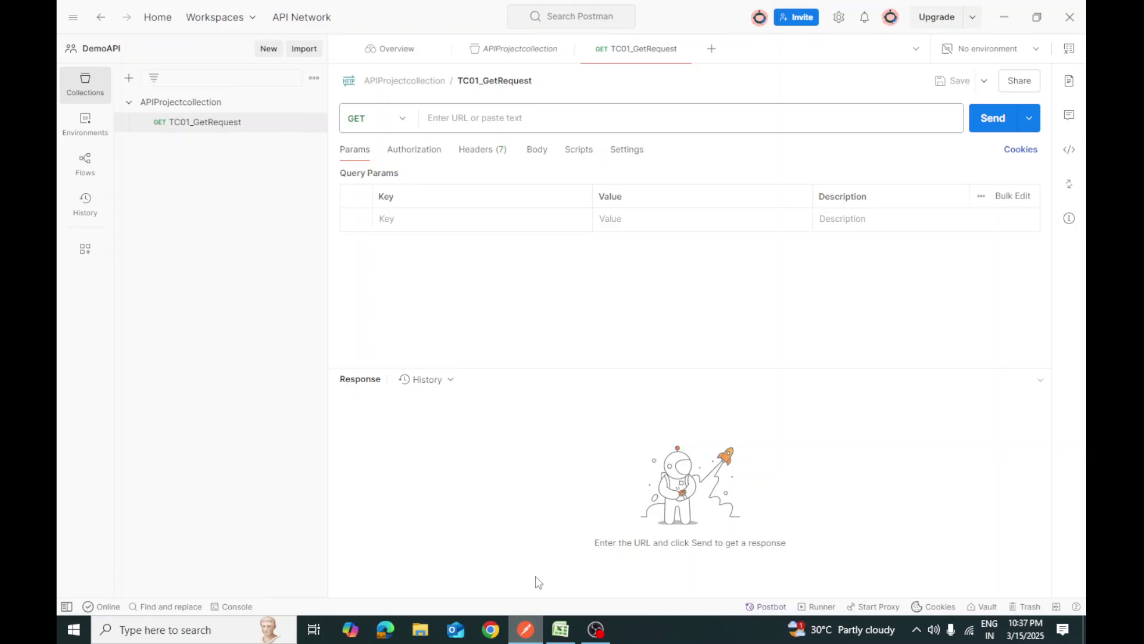
{"action": "left_click", "coordinate": [504, 126]}
{"action": "key", "text": "ctrl+v"}
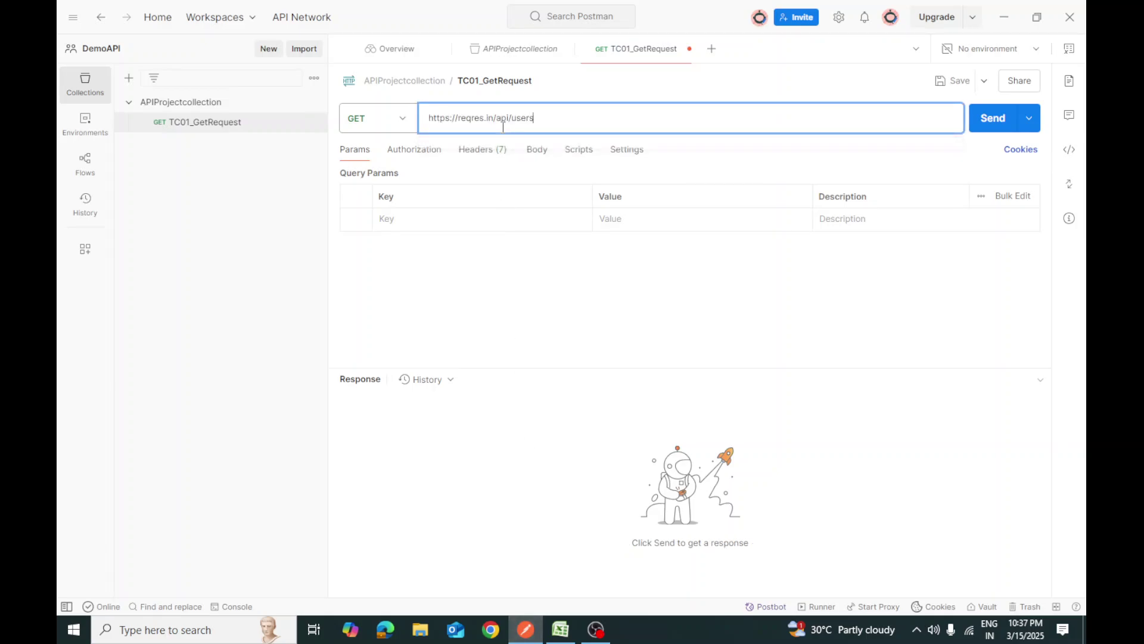
Set the body type of TC01_GetRequest to raw JSON, leave it empty, and send the GET request.
{"action": "left_click", "coordinate": [483, 274]}
{"action": "left_click", "coordinate": [537, 151]}
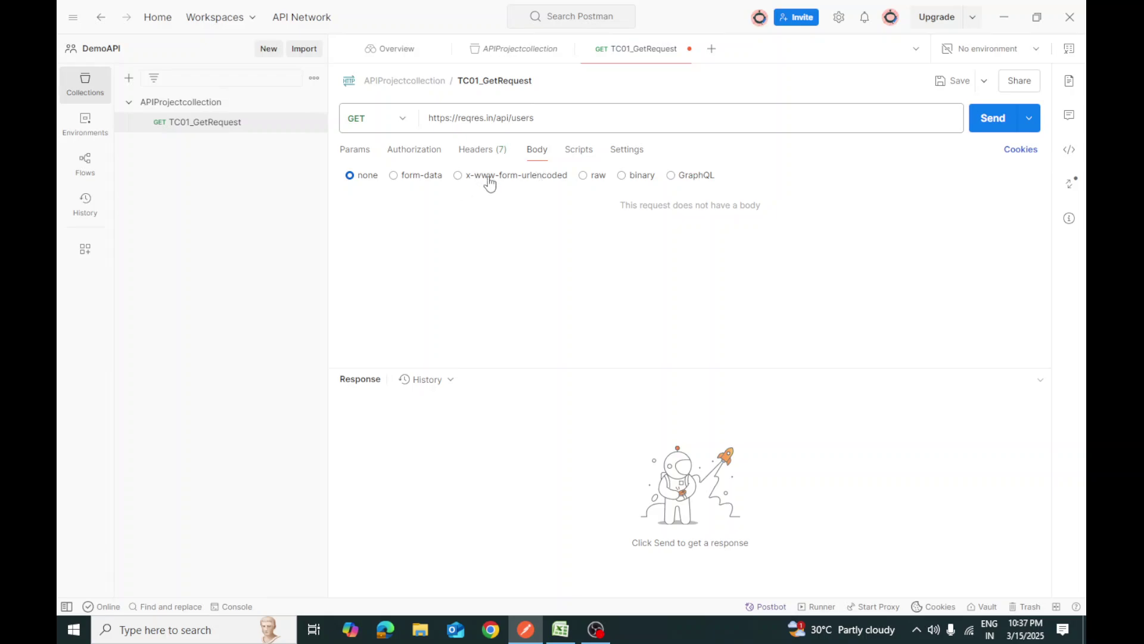
{"action": "left_click", "coordinate": [583, 175]}
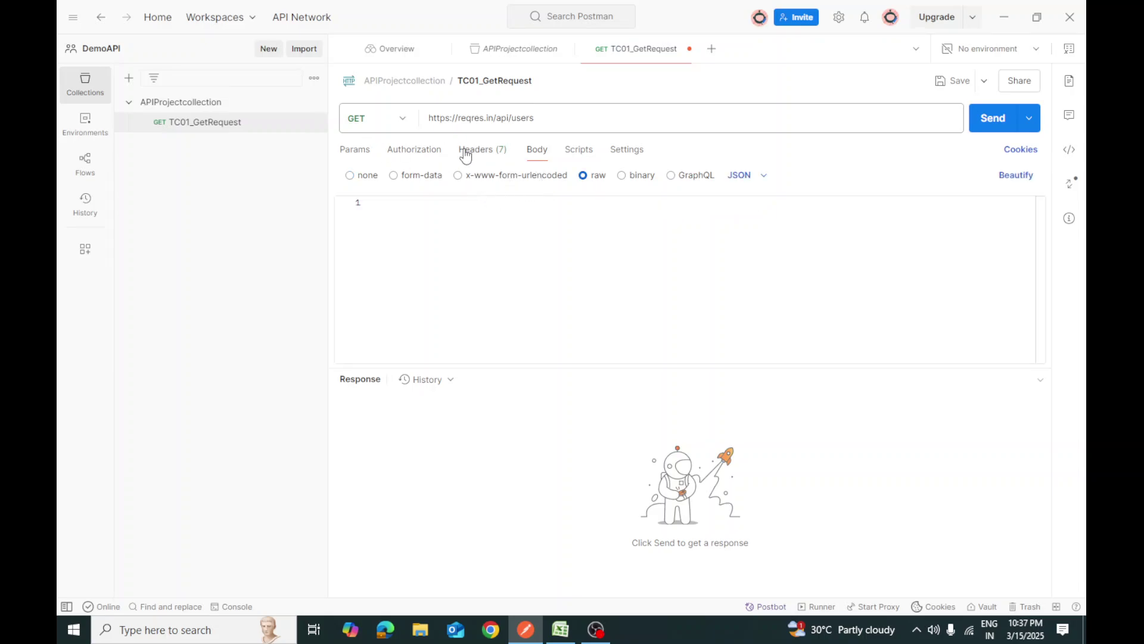
{"action": "left_click", "coordinate": [993, 118]}
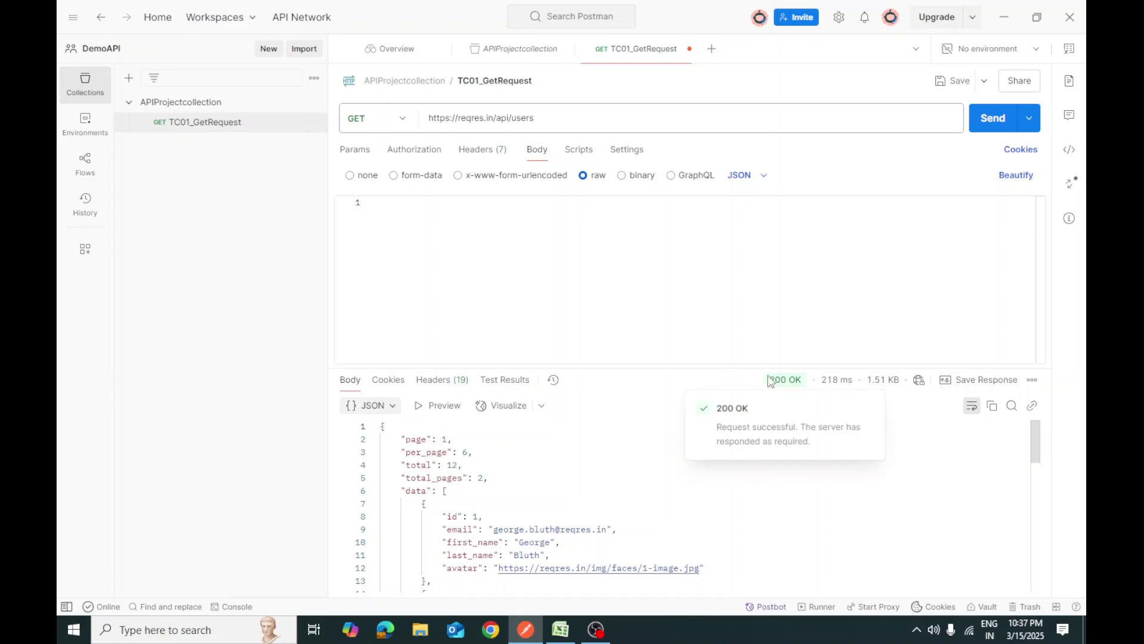
Examine the response's status, time and size, read through its JSON body, and show the response headers.
{"action": "left_click_drag", "start_coordinate": [769, 380], "coordinate": [852, 382]}
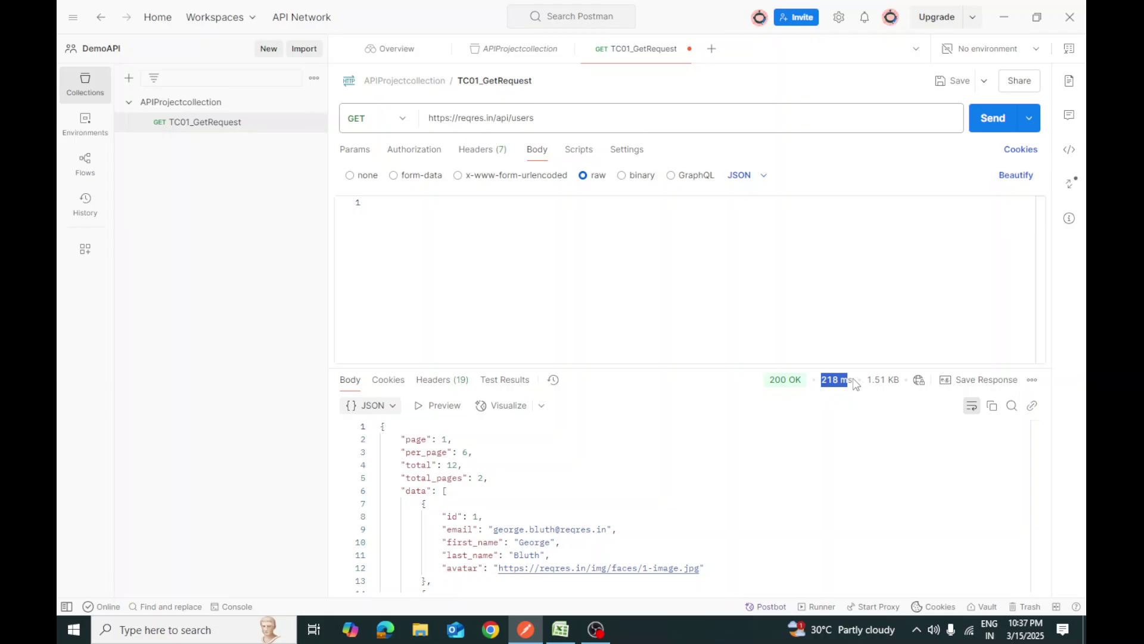
{"action": "mouse_move", "coordinate": [877, 385]}
{"action": "left_click_drag", "start_coordinate": [873, 381], "coordinate": [897, 389]}
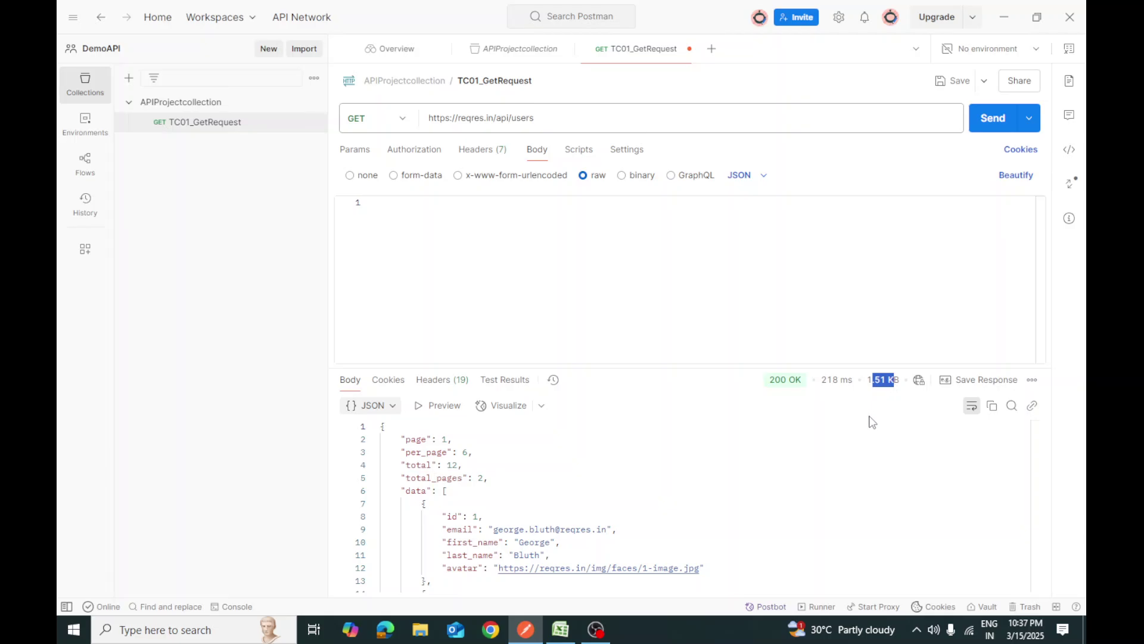
{"action": "left_click", "coordinate": [602, 456]}
{"action": "scroll", "coordinate": [596, 477], "scroll_direction": "down", "scroll_amount": 4}
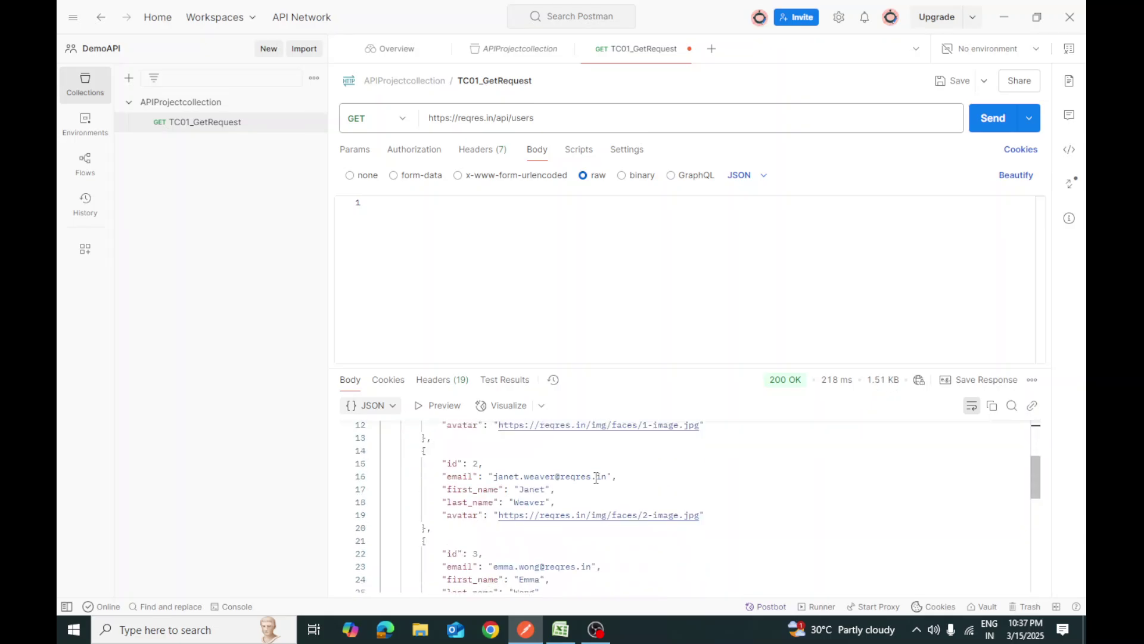
{"action": "left_click", "coordinate": [434, 381]}
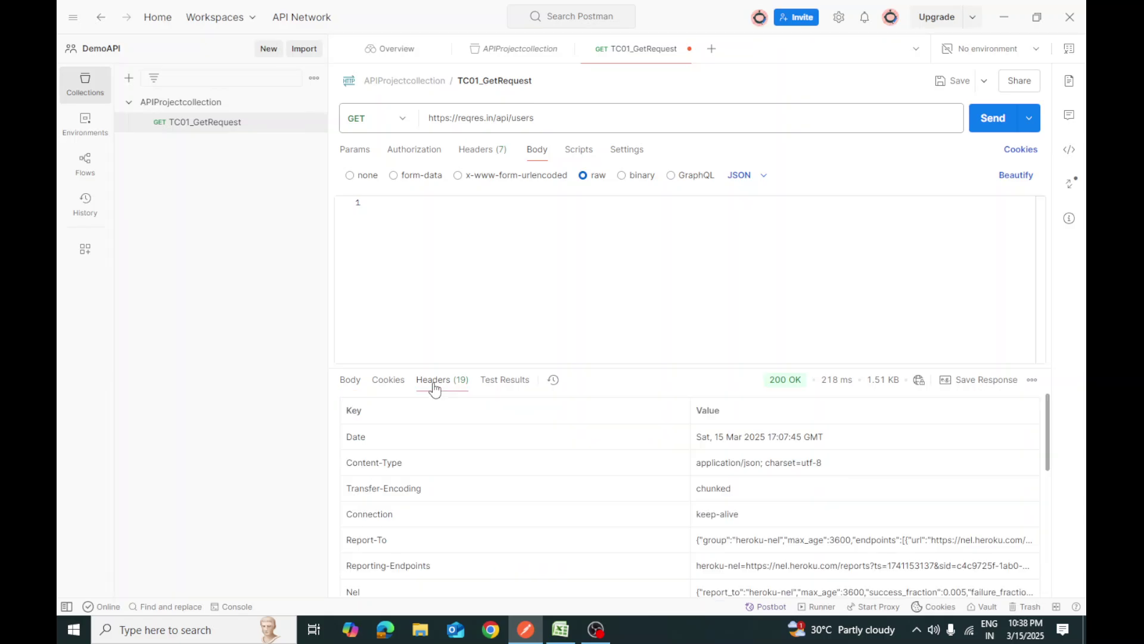
Check the response's cookies, return to its JSON body and review it from the beginning along with the status.
{"action": "left_click", "coordinate": [388, 383]}
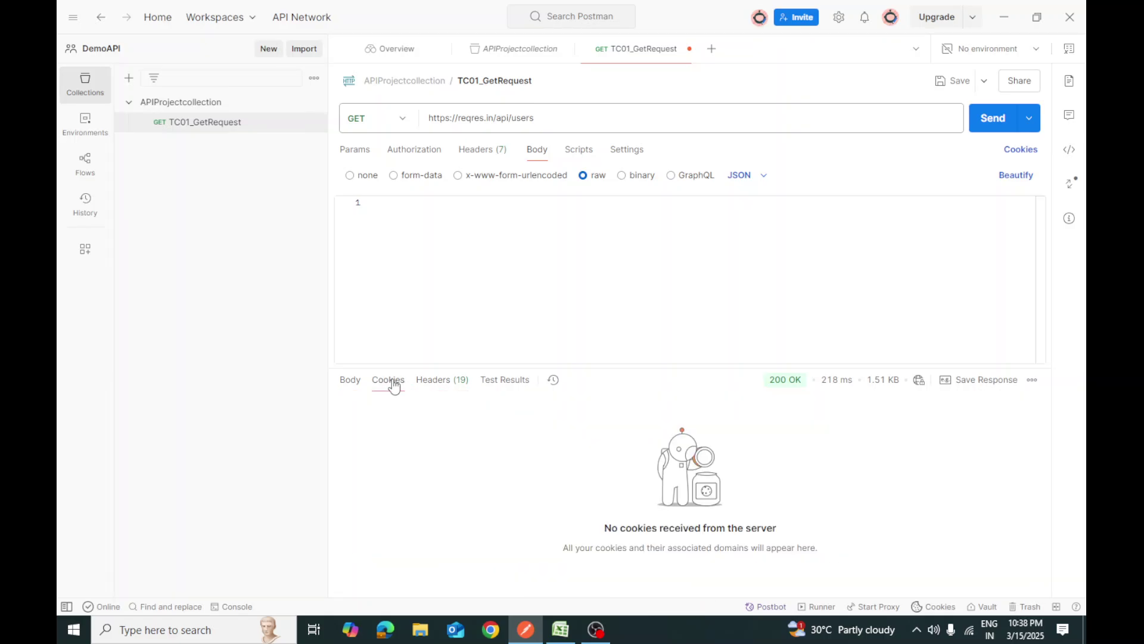
{"action": "left_click", "coordinate": [351, 383]}
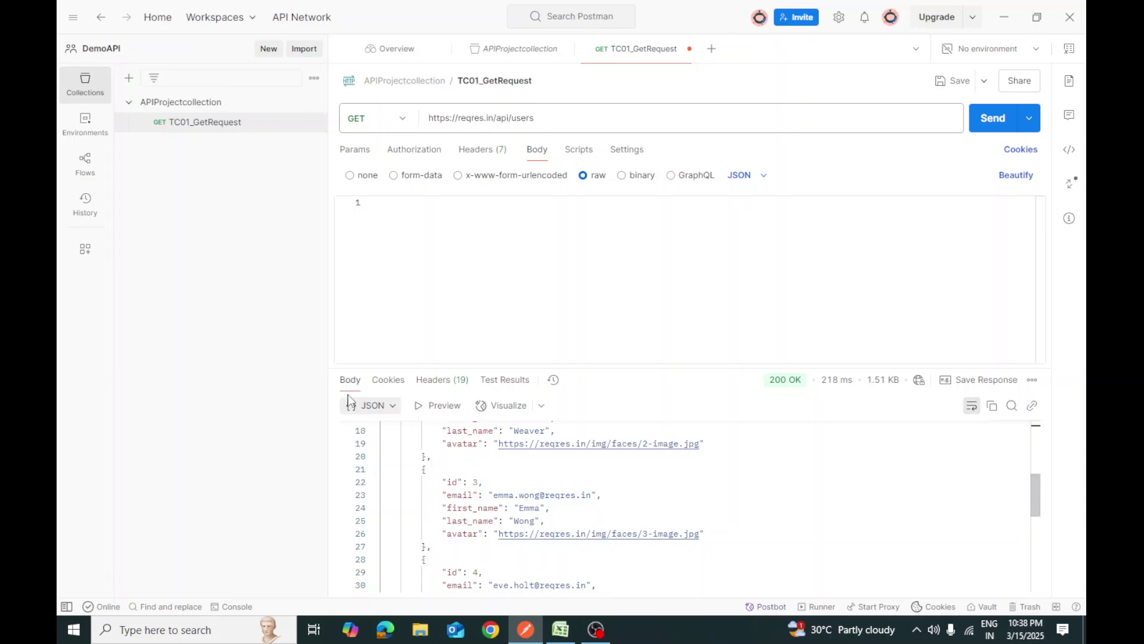
{"action": "left_click", "coordinate": [482, 469]}
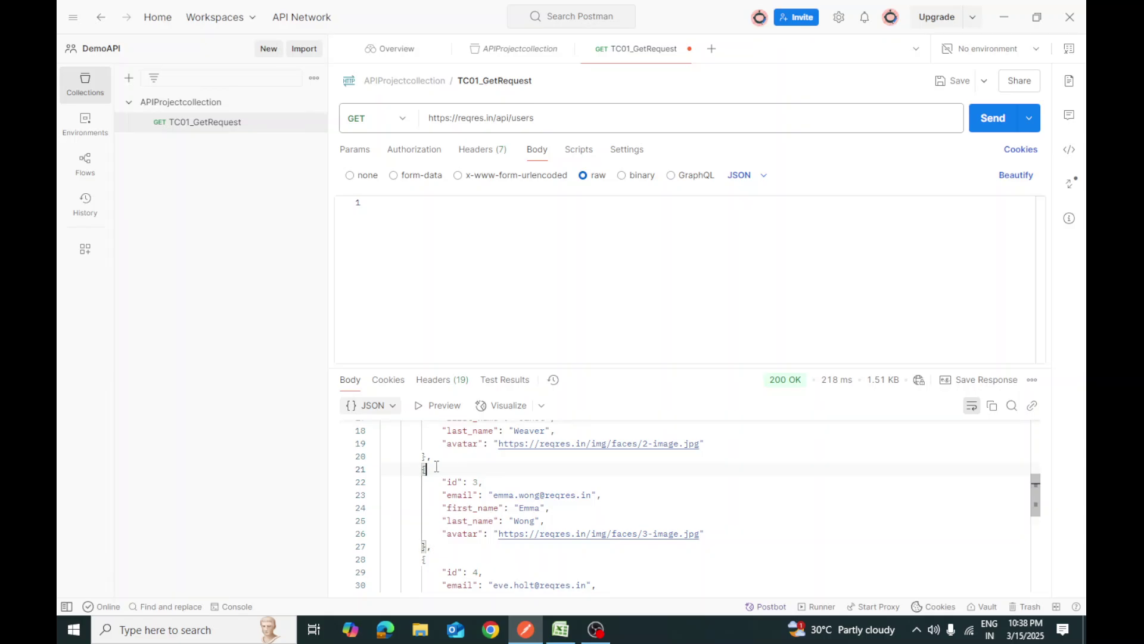
{"action": "scroll", "coordinate": [490, 468], "scroll_direction": "up", "scroll_amount": 3}
{"action": "scroll", "coordinate": [476, 453], "scroll_direction": "up", "scroll_amount": 2}
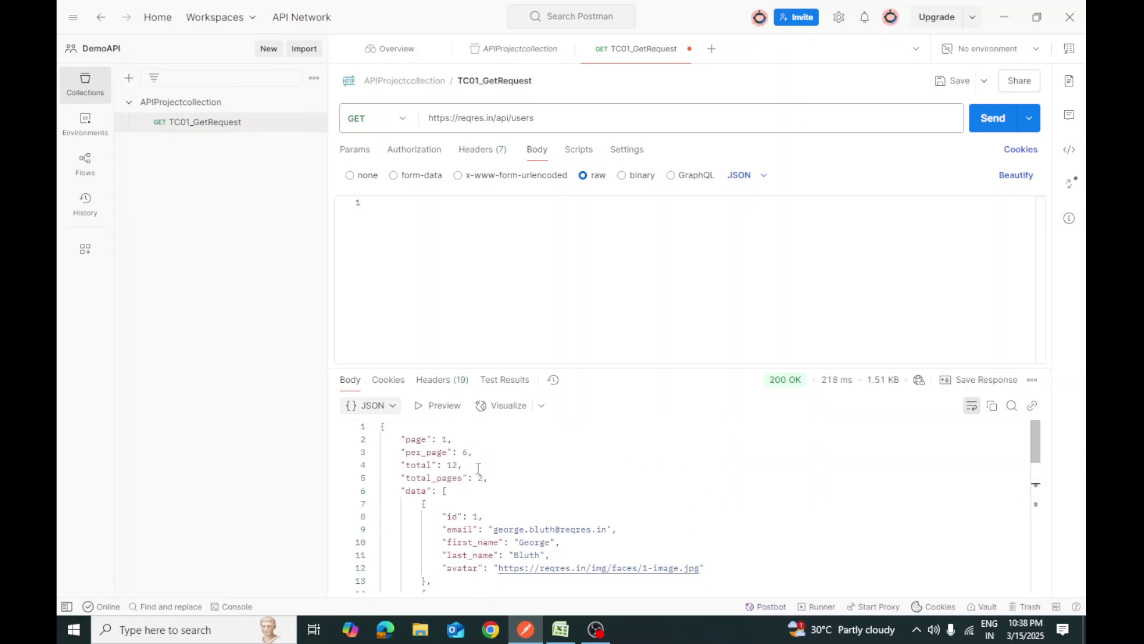
{"action": "mouse_move", "coordinate": [793, 385]}
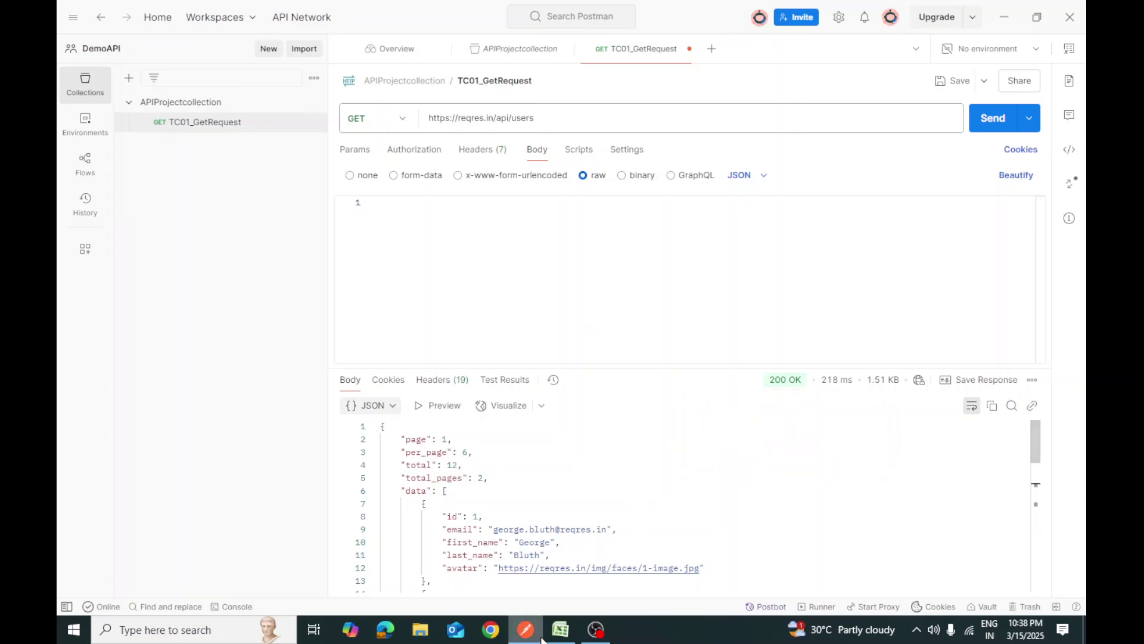
Switch to the Excel test case template and record TC01's actual result as "200 K , all the users listed".
{"action": "left_click", "coordinate": [571, 624]}
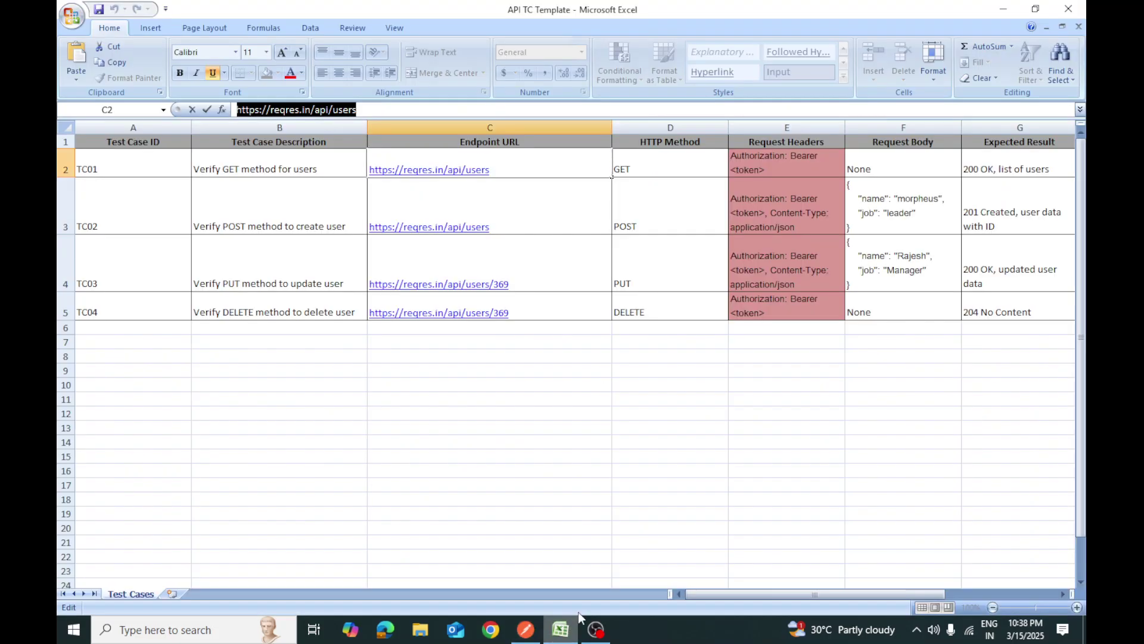
{"action": "left_click", "coordinate": [905, 165]}
{"action": "key", "text": "Right"}
{"action": "key", "text": "Right"}
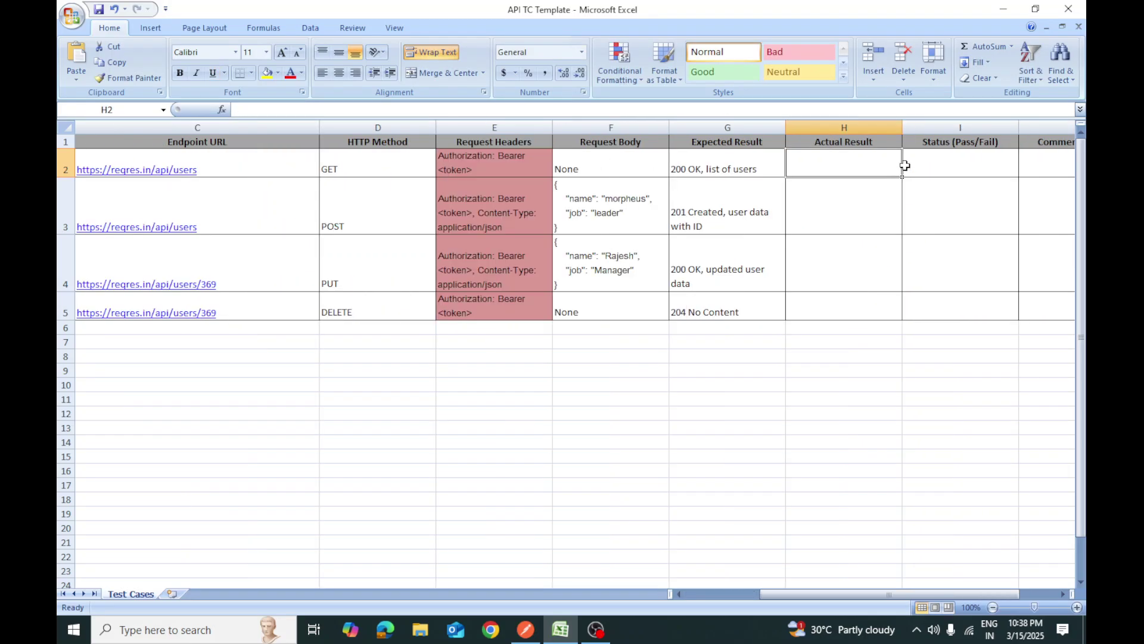
{"action": "type", "text": "200"}
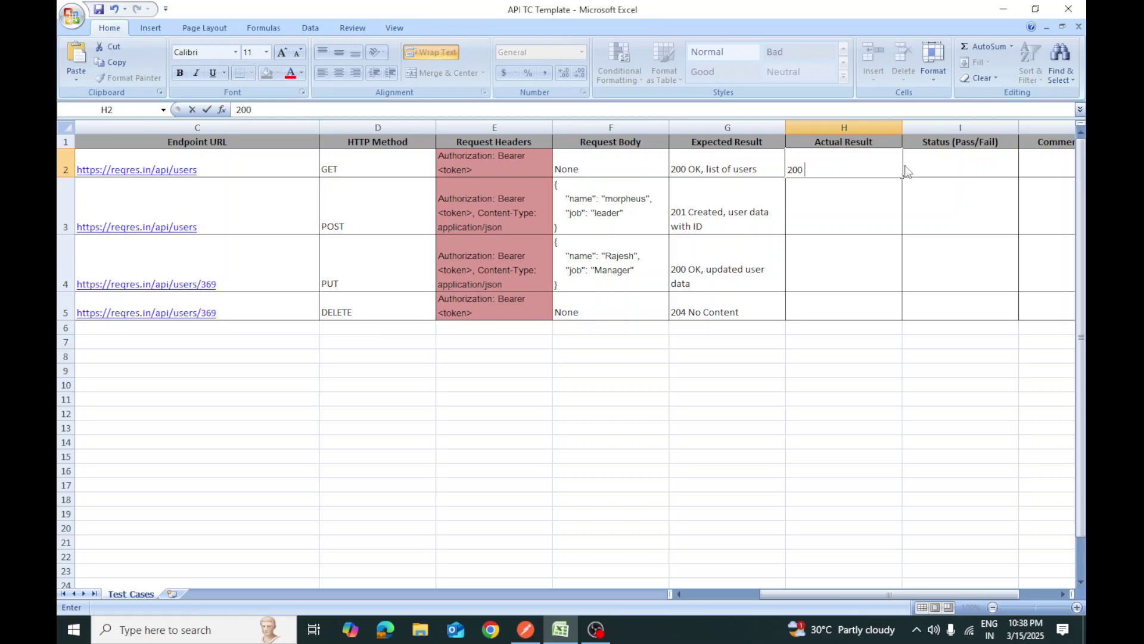
{"action": "type", "text": " K "}
{"action": "type", "text": ", all te"}
{"action": "type", "text": "gh"}
{"action": "type", "text": "he users listed"}
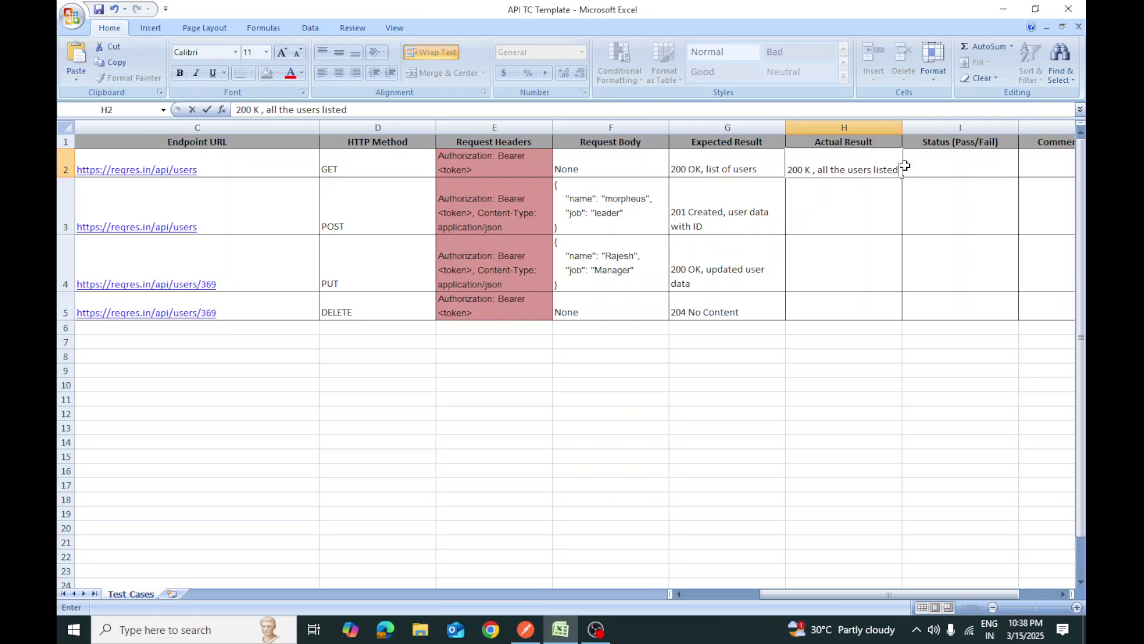
{"action": "key", "text": "Return"}
Set the Status (Pass/Fail) of TC01 to Pass.
{"action": "left_click", "coordinate": [972, 157]}
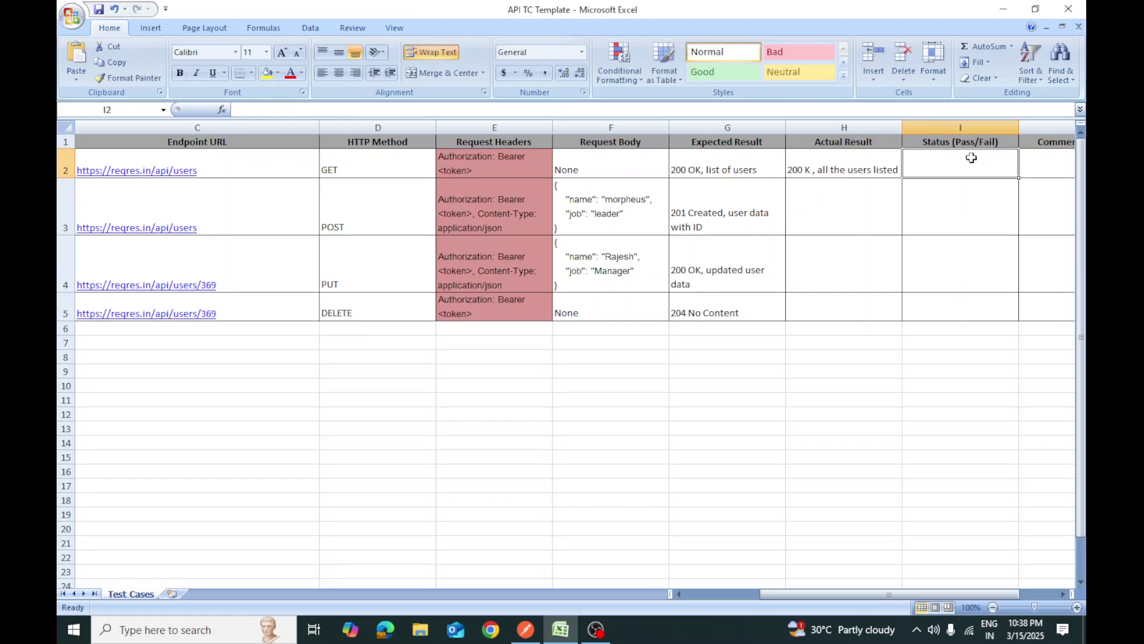
{"action": "type", "text": "Pass"}
{"action": "key", "text": "Return"}
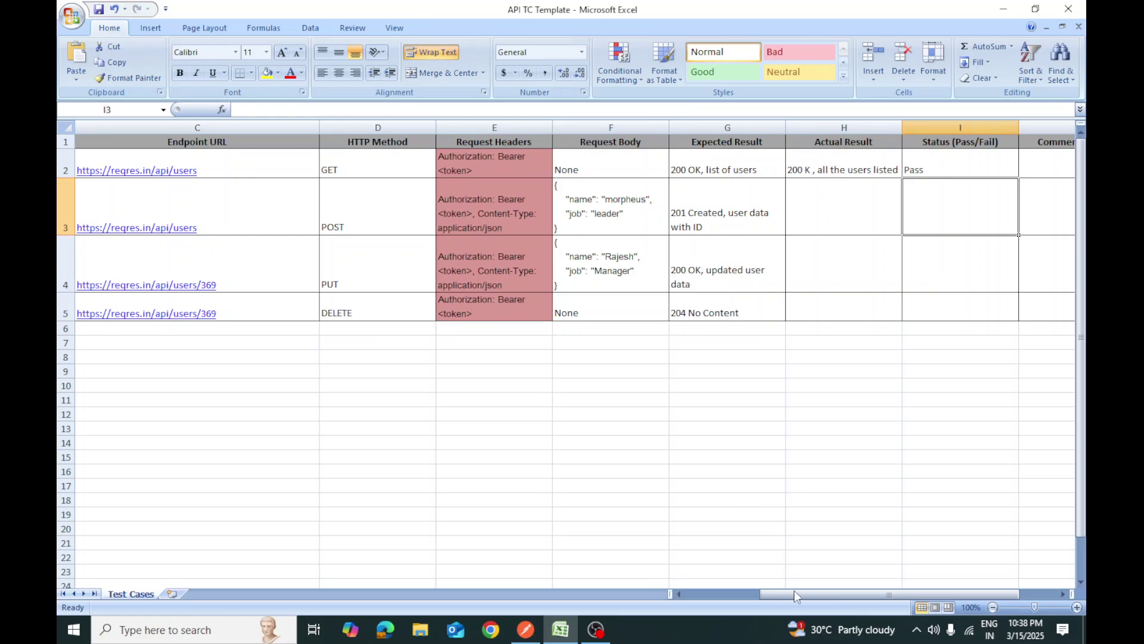
Look up TC02's test case description, switch to Postman and save TC01_GetRequest.
{"action": "left_click_drag", "start_coordinate": [793, 593], "coordinate": [692, 591]}
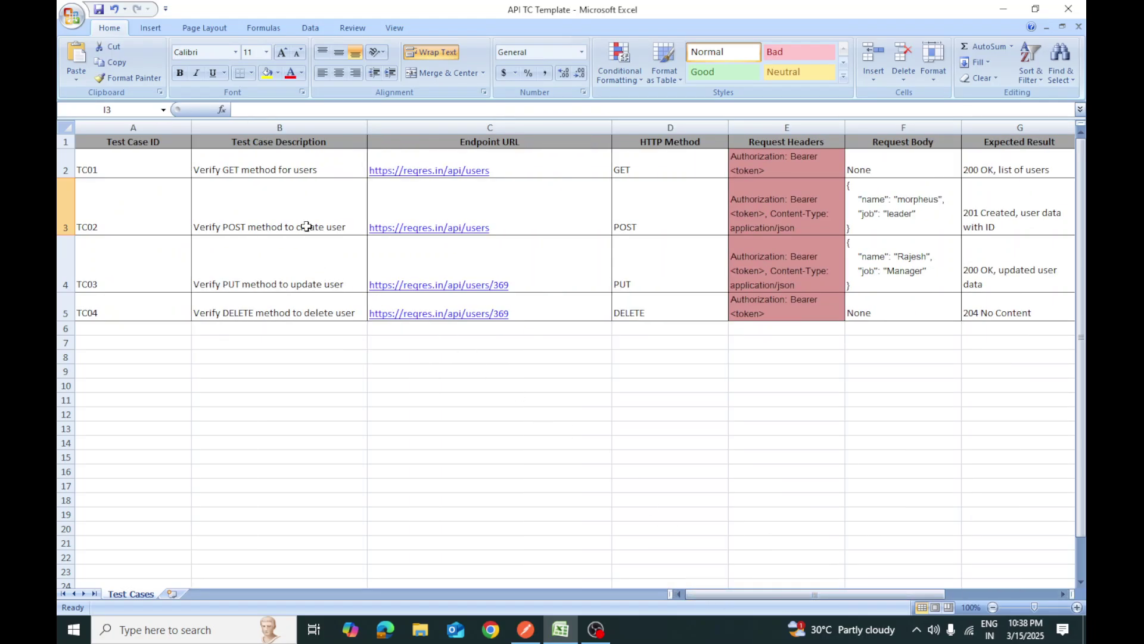
{"action": "left_click", "coordinate": [280, 214]}
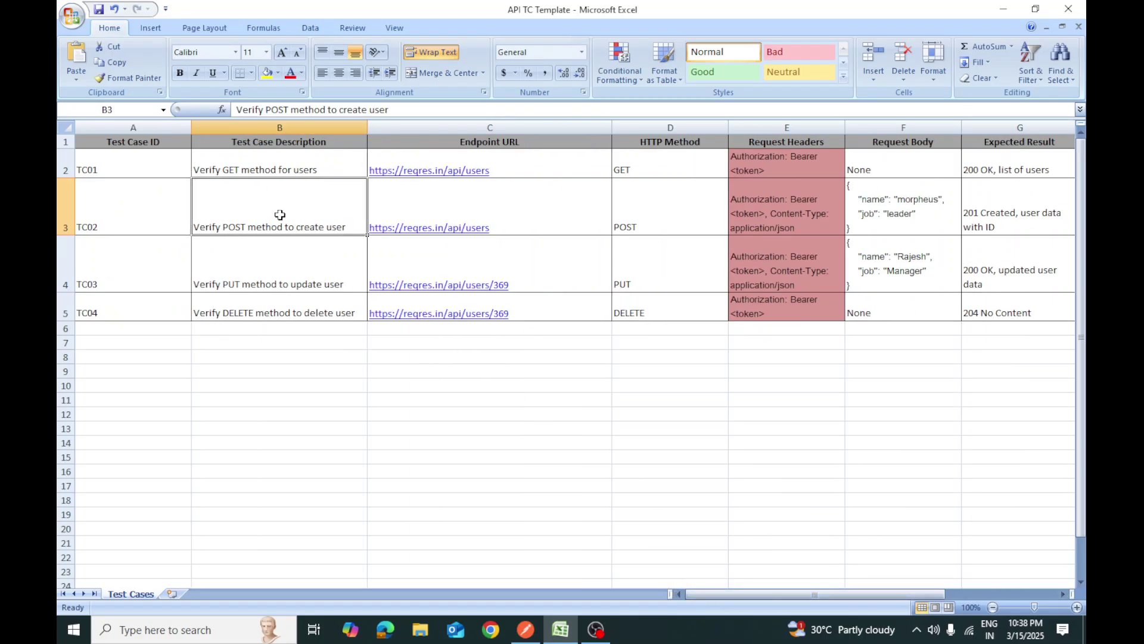
{"action": "left_click", "coordinate": [525, 630]}
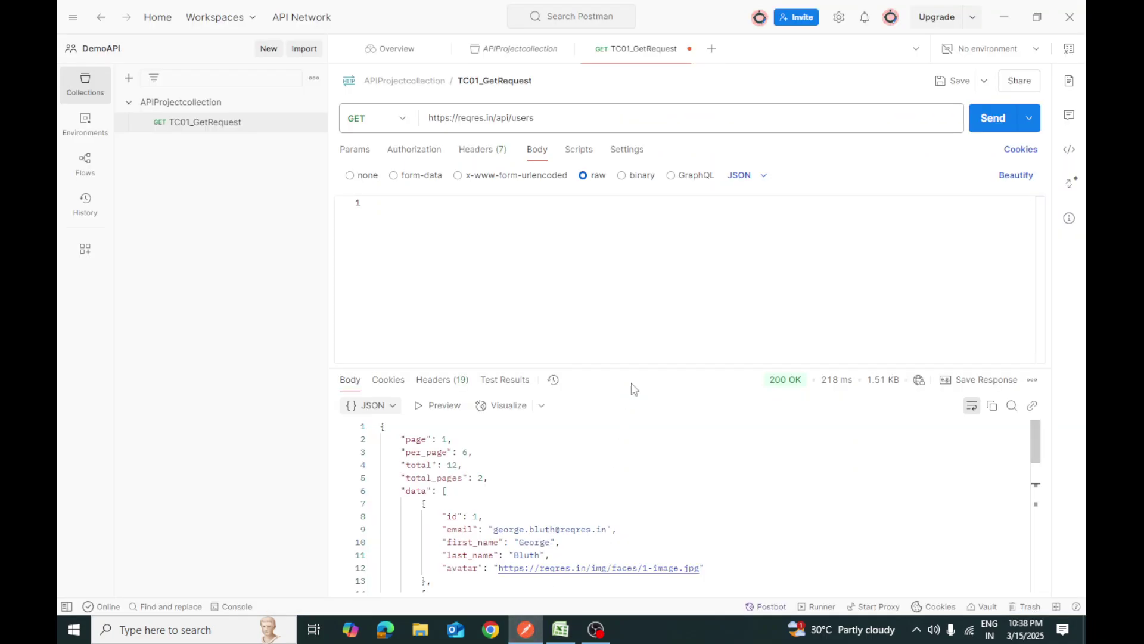
{"action": "left_click", "coordinate": [947, 80]}
Add another request to APIProjectcollection, set its method to POST and name it TC02_PostRequest.
{"action": "left_click", "coordinate": [173, 106]}
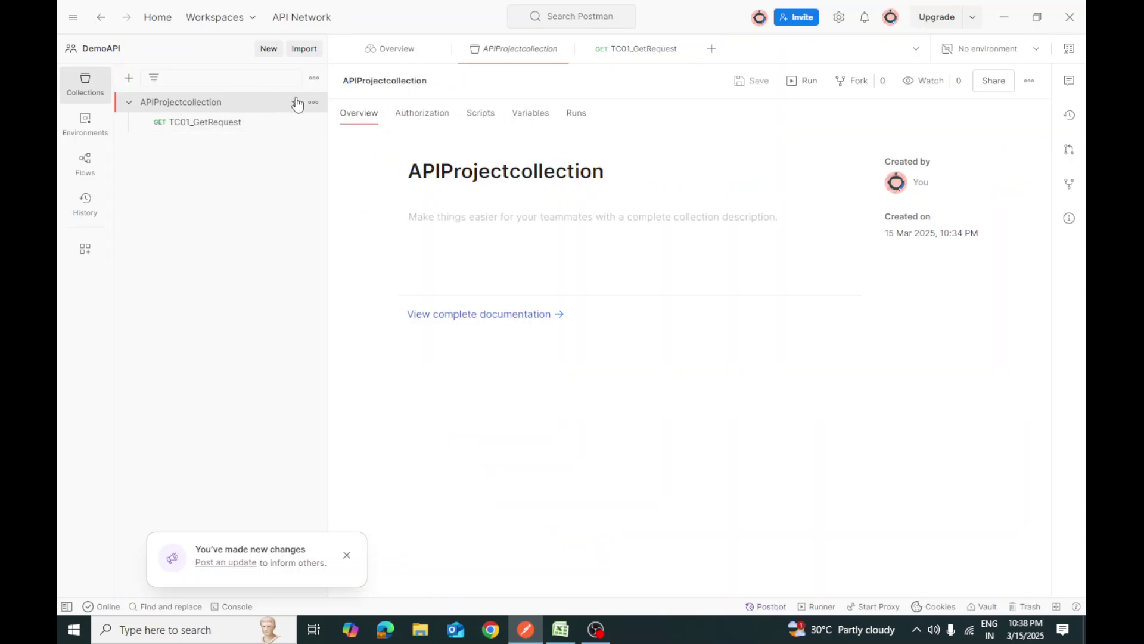
{"action": "left_click", "coordinate": [313, 105]}
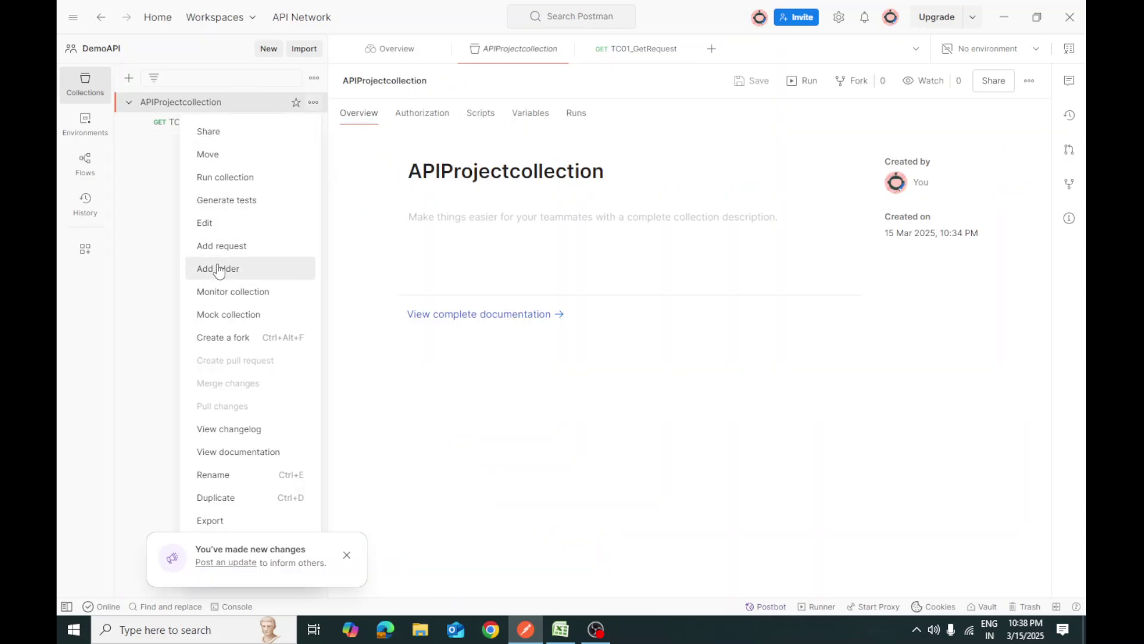
{"action": "left_click", "coordinate": [229, 249]}
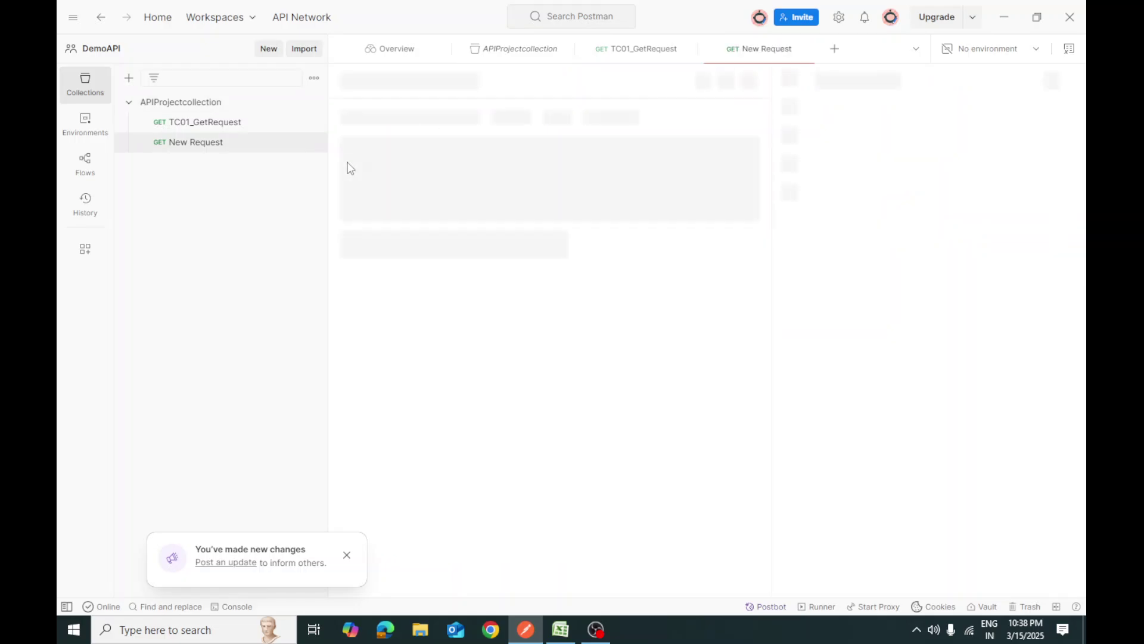
{"action": "left_click", "coordinate": [399, 123]}
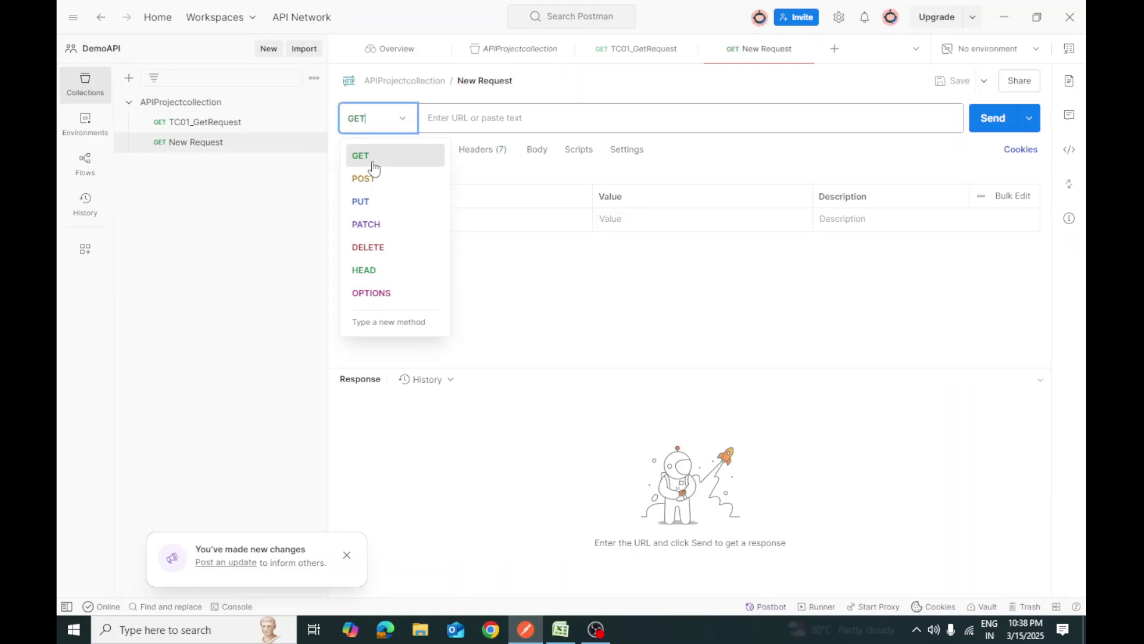
{"action": "left_click", "coordinate": [368, 173]}
{"action": "left_click", "coordinate": [456, 121]}
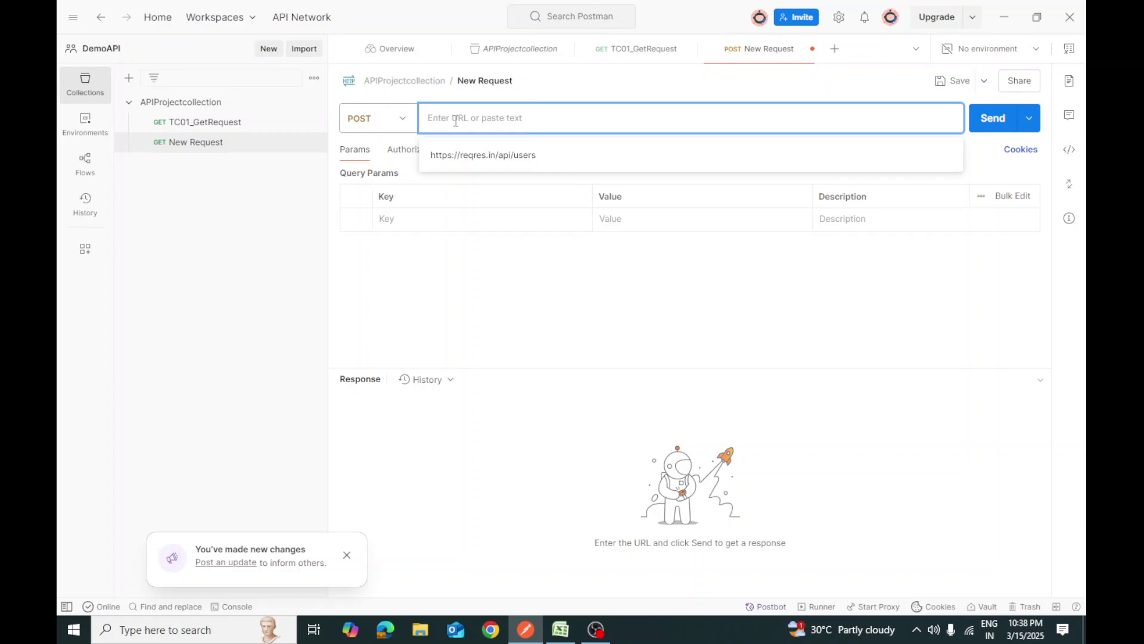
{"action": "left_click", "coordinate": [490, 79]}
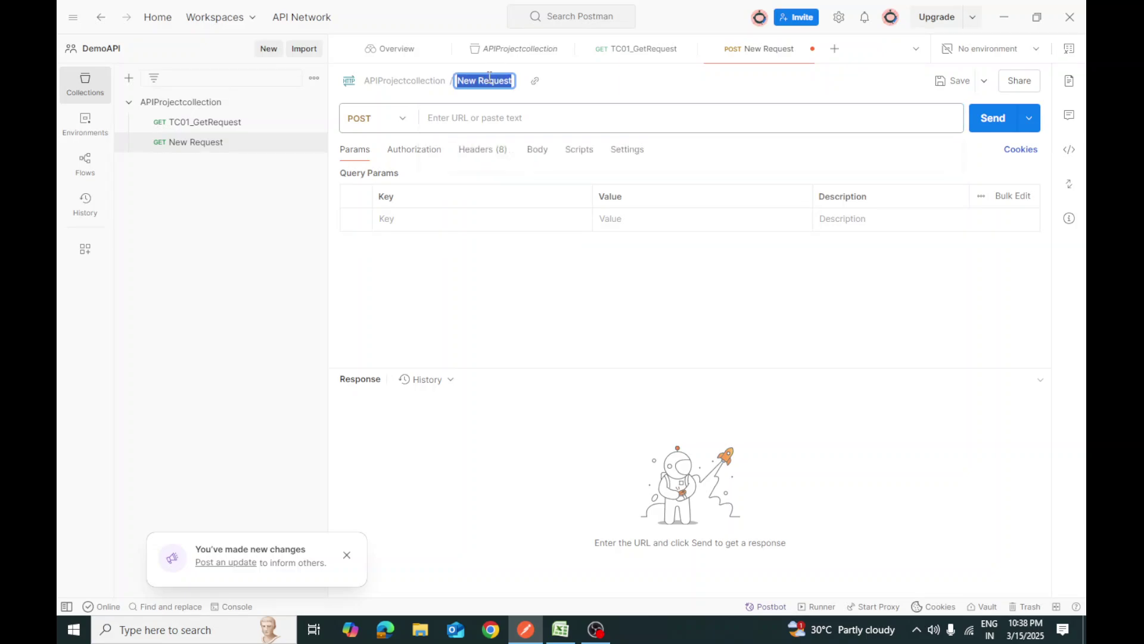
{"action": "type", "text": "TC02_PostRequest"}
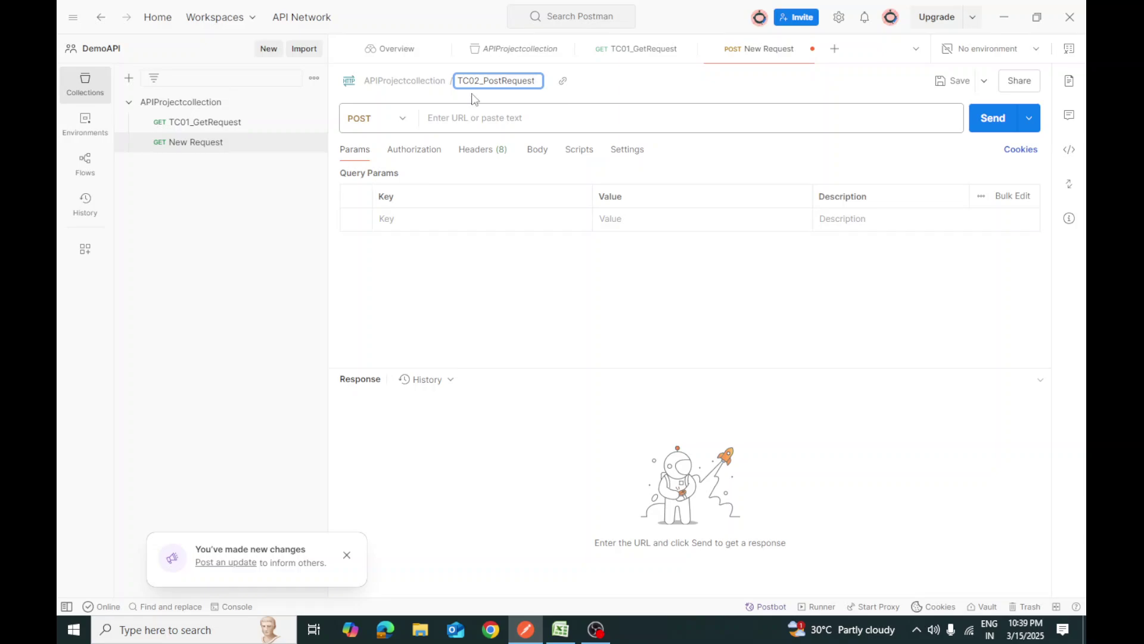
{"action": "left_click", "coordinate": [473, 118]}
{"action": "left_click", "coordinate": [471, 153]}
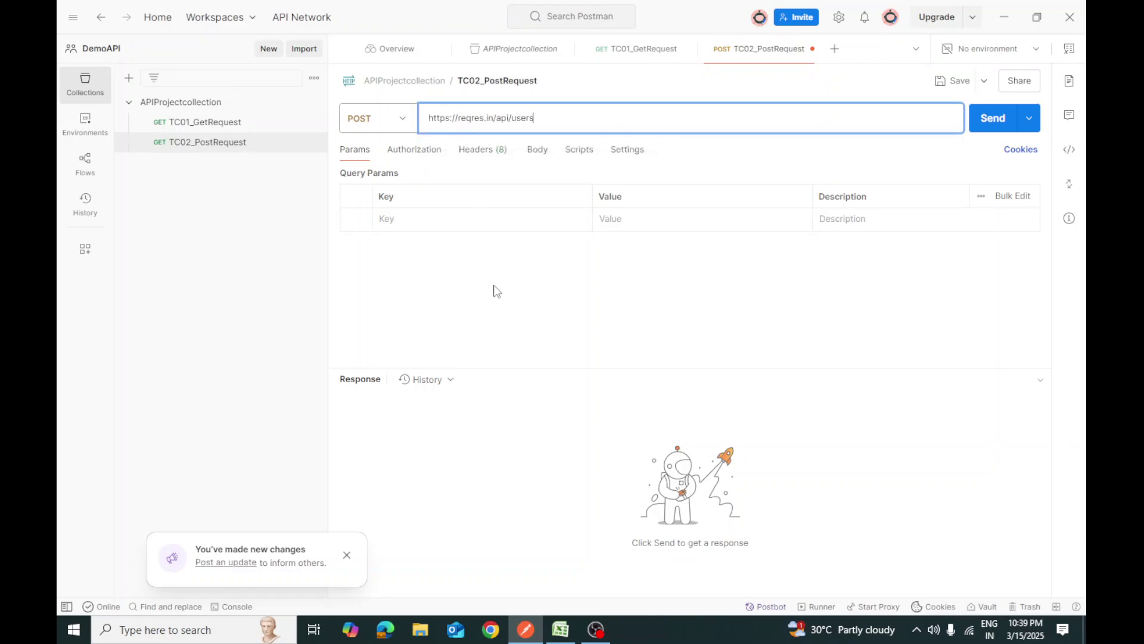
{"action": "left_click", "coordinate": [536, 151]}
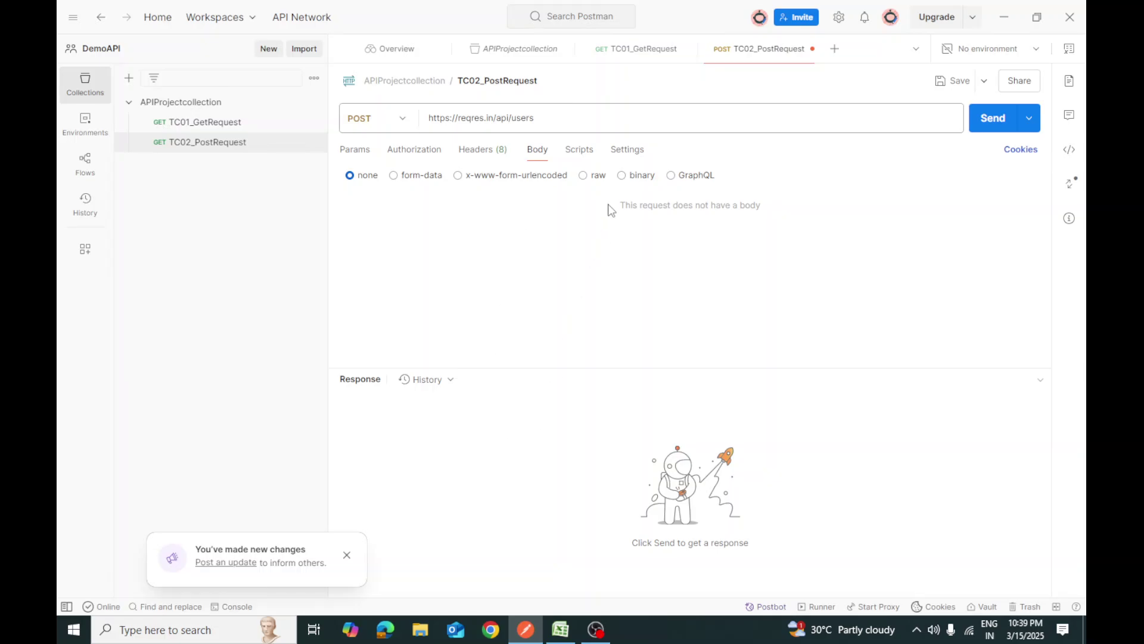
{"action": "left_click", "coordinate": [583, 175]}
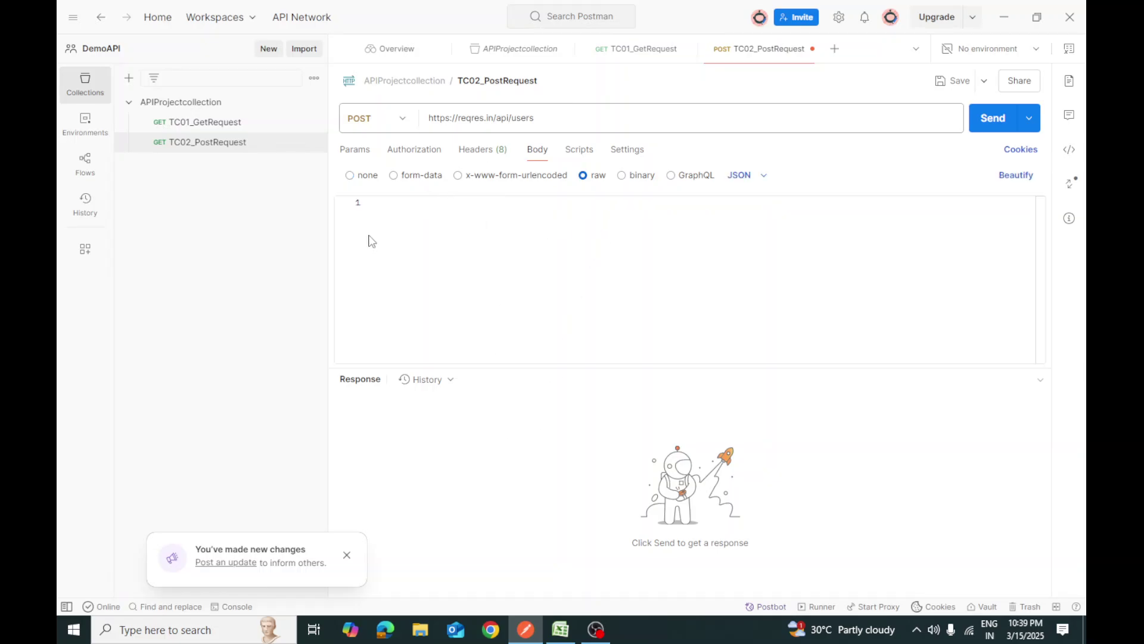
Copy TC02's JSON request body from the Excel template into the body of TC02_PostRequest in Postman.
{"action": "left_click", "coordinate": [560, 630]}
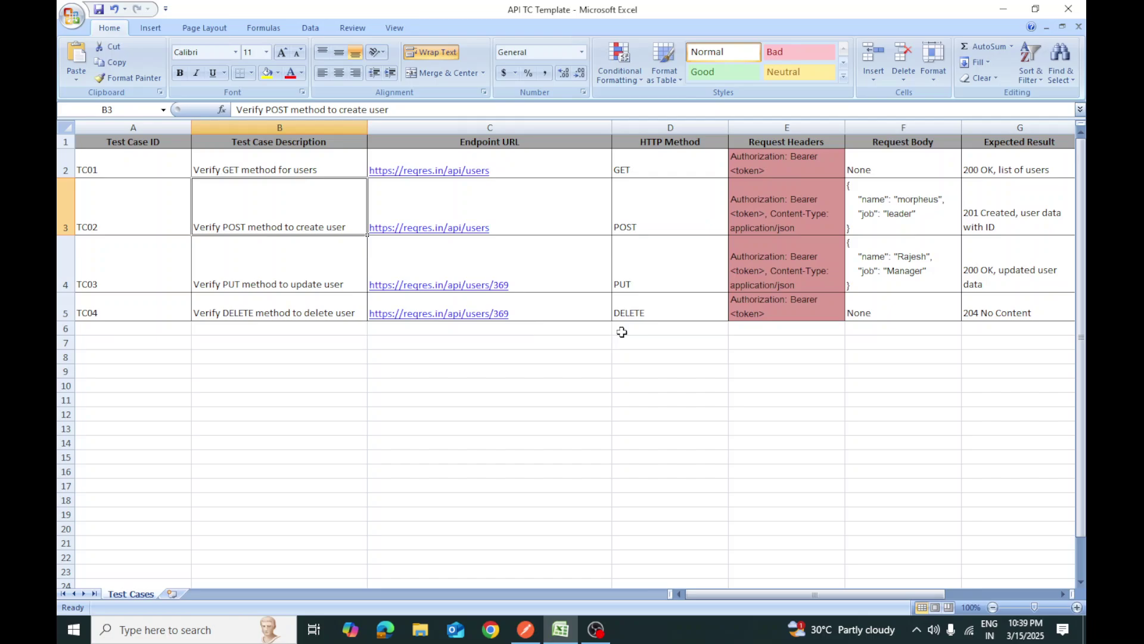
{"action": "left_click", "coordinate": [689, 217]}
{"action": "left_click", "coordinate": [873, 231]}
{"action": "double_click", "coordinate": [867, 223]}
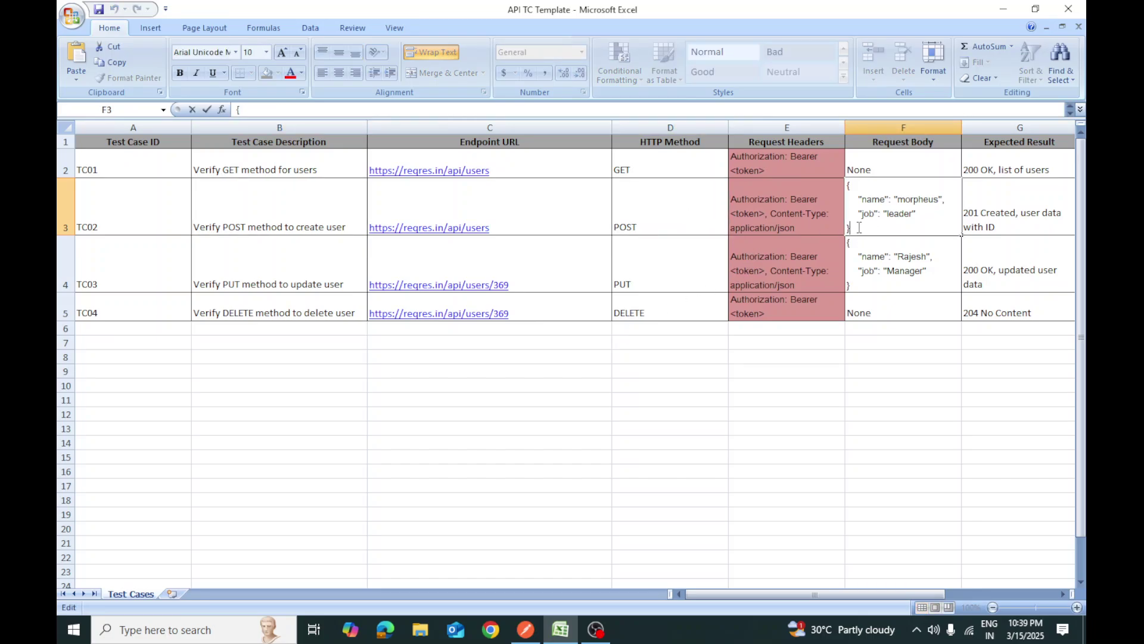
{"action": "left_click_drag", "start_coordinate": [851, 230], "coordinate": [846, 201]}
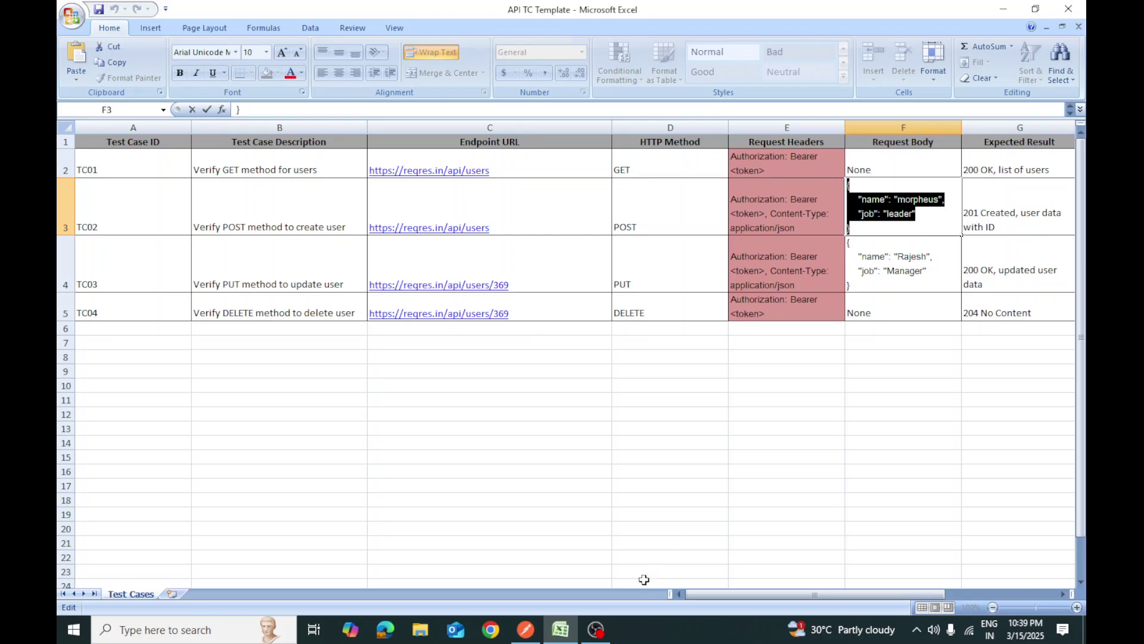
{"action": "left_click", "coordinate": [525, 629]}
{"action": "type", "text": "{     \"name\": \"morpheus\",     \"job\": \"leader\" }"}
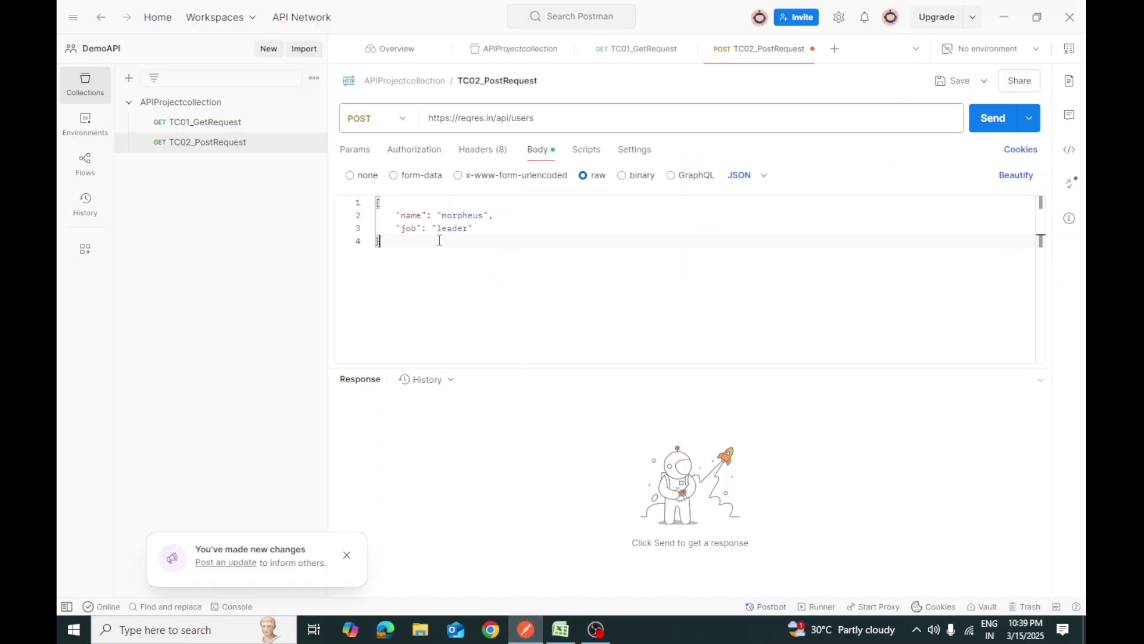
In the JSON body of TC02_PostRequest, replace the name value with a different first name and set the job to Tester.
{"action": "left_click", "coordinate": [560, 629]}
{"action": "left_click", "coordinate": [525, 629]}
{"action": "double_click", "coordinate": [460, 216]}
{"action": "type", "text": "Ajay"}
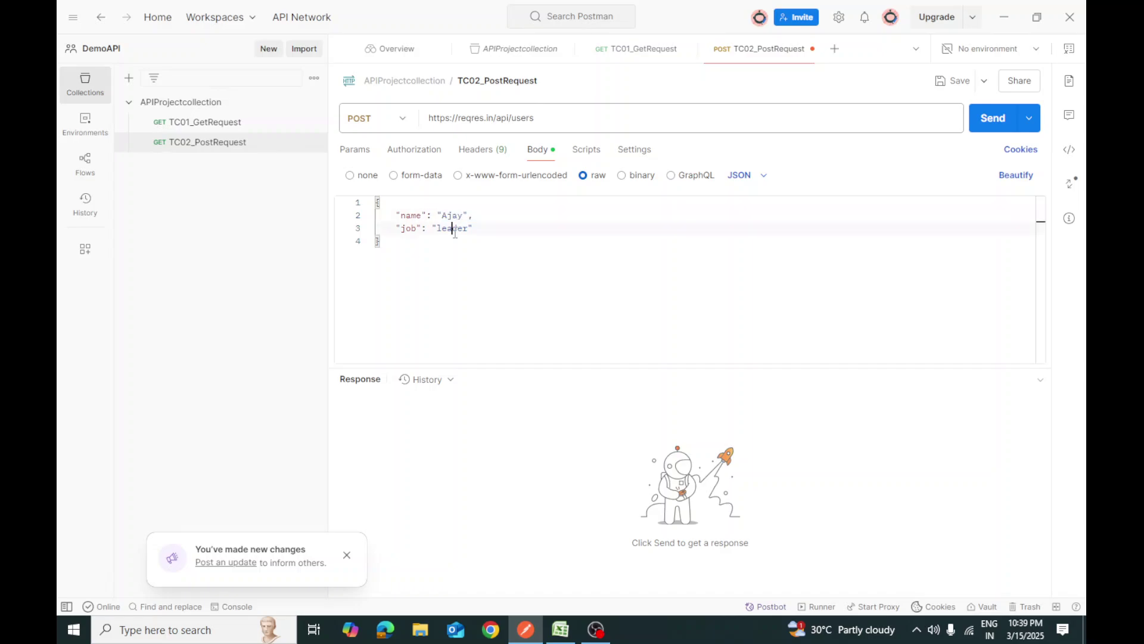
{"action": "double_click", "coordinate": [455, 231]}
{"action": "type", "text": "Test"}
Copy the edited JSON body and paste it over TC02's request body in the Excel template.
{"action": "key", "text": "ctrl+a"}
{"action": "key", "text": "ctrl+c"}
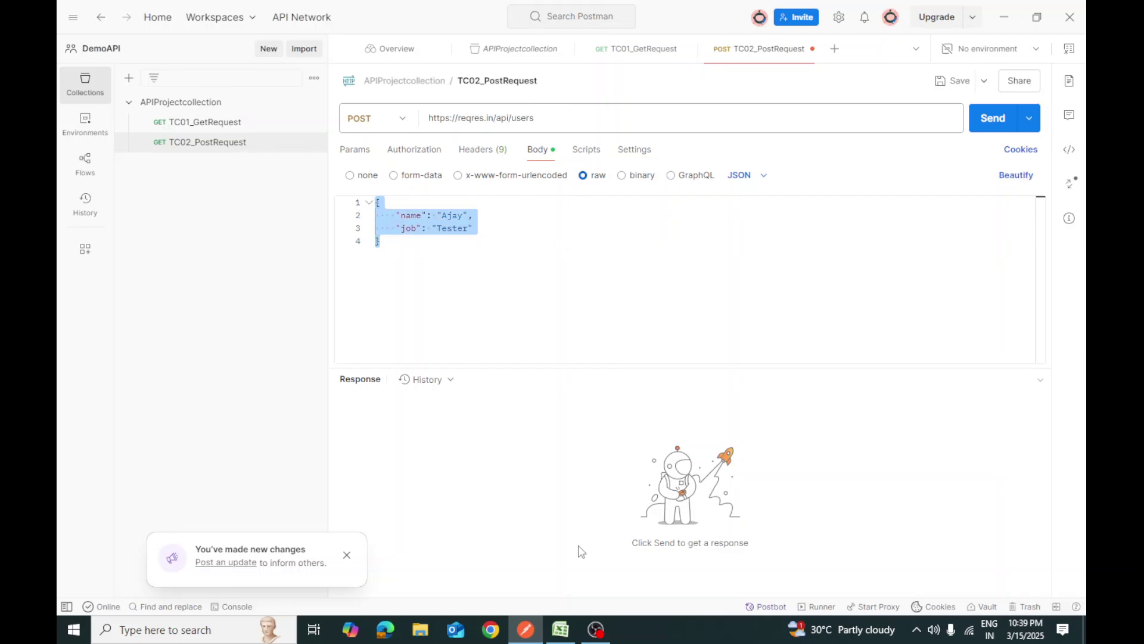
{"action": "left_click", "coordinate": [561, 630]}
{"action": "key", "text": "ctrl+v"}
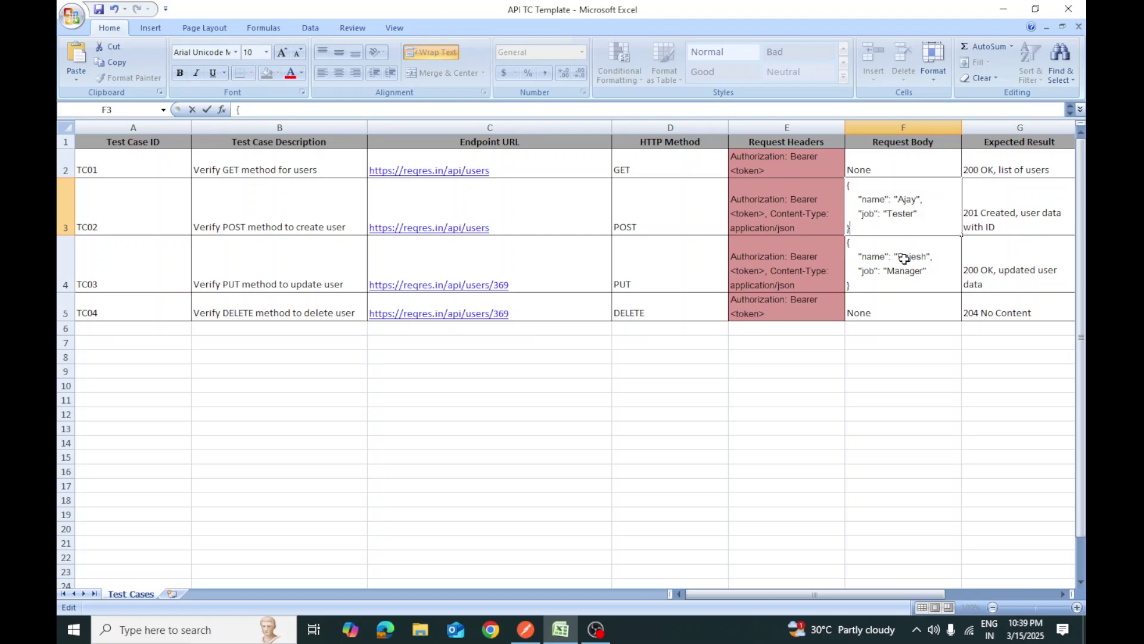
{"action": "left_click", "coordinate": [881, 362]}
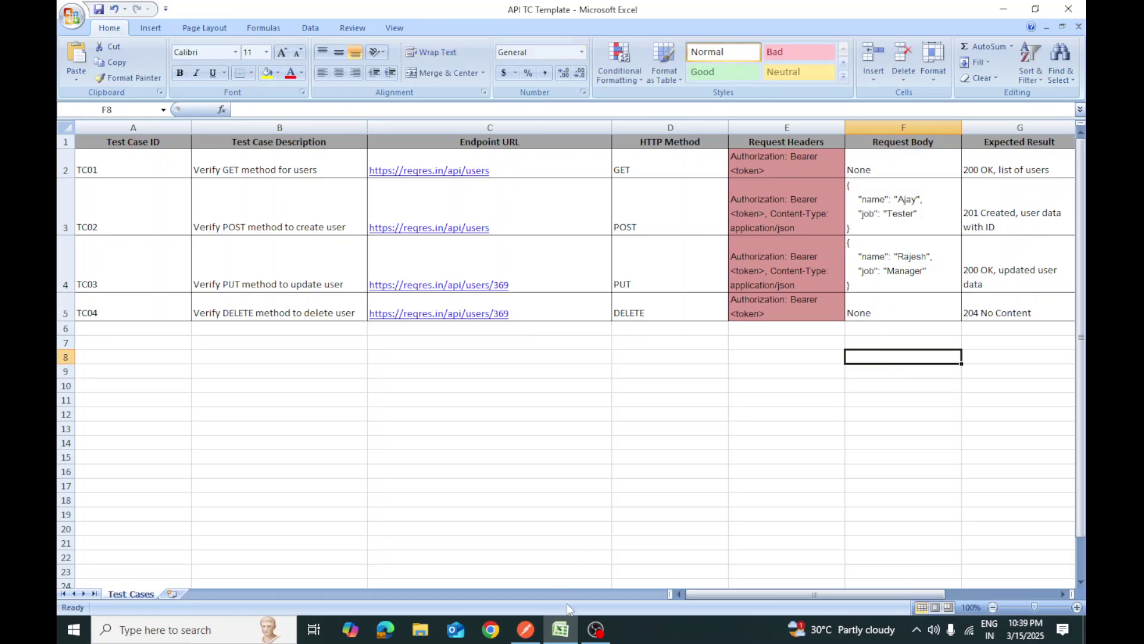
Switch to Postman, send TC02_PostRequest and examine the id and createdAt values in its JSON response.
{"action": "left_click", "coordinate": [525, 629]}
{"action": "key", "text": "Right"}
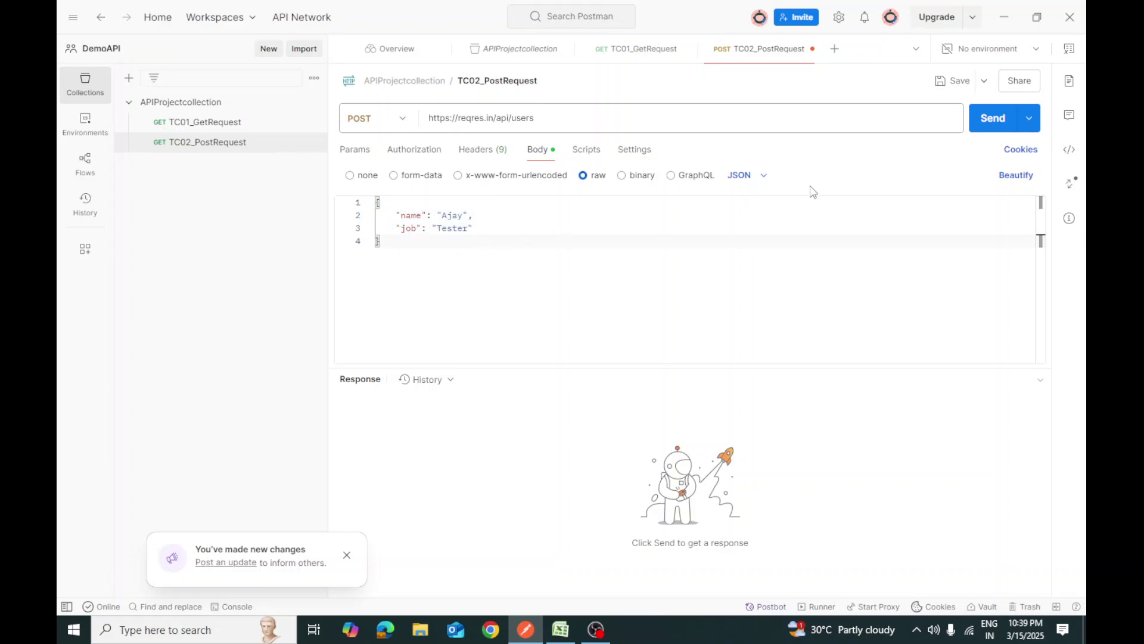
{"action": "left_click", "coordinate": [986, 123]}
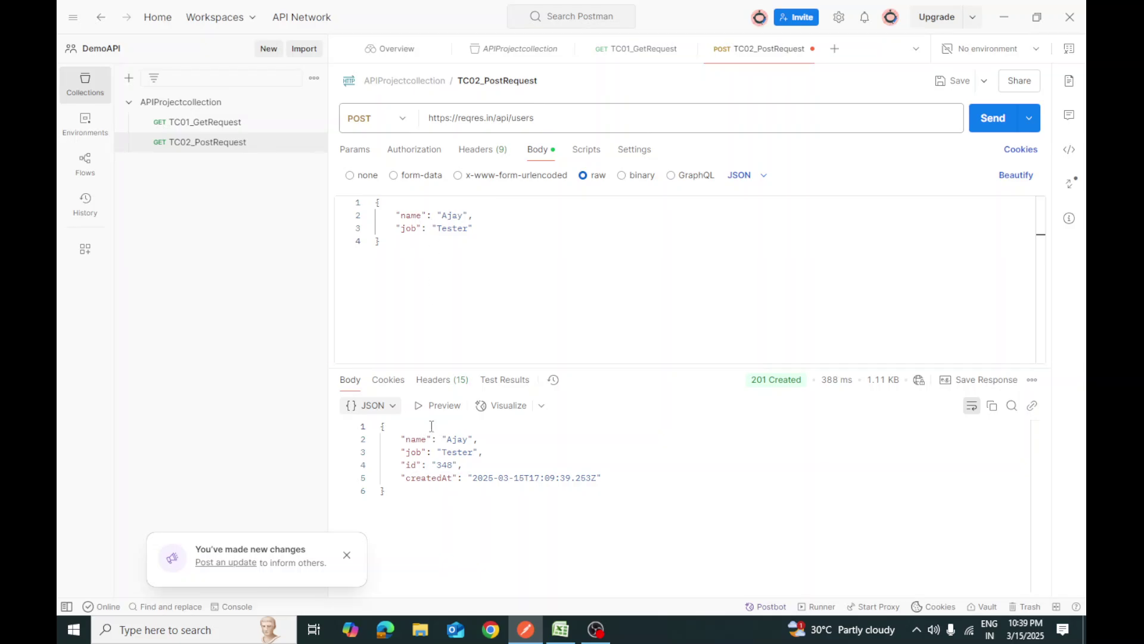
{"action": "left_click_drag", "start_coordinate": [405, 466], "coordinate": [454, 465]}
{"action": "left_click", "coordinate": [442, 489]}
{"action": "left_click_drag", "start_coordinate": [608, 481], "coordinate": [550, 497]}
{"action": "left_click", "coordinate": [451, 492]}
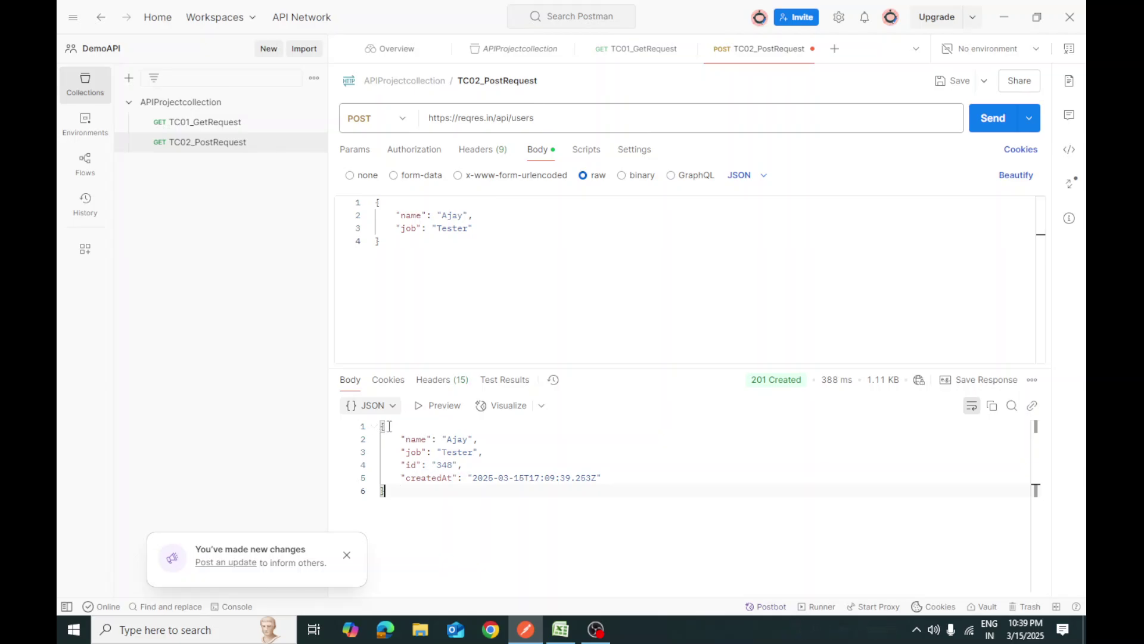
Copy the full JSON response of TC02_PostRequest and paste it into TC02's Actual Result cell in the Excel template.
{"action": "left_click_drag", "start_coordinate": [392, 492], "coordinate": [381, 423]}
{"action": "key", "text": "ctrl+c"}
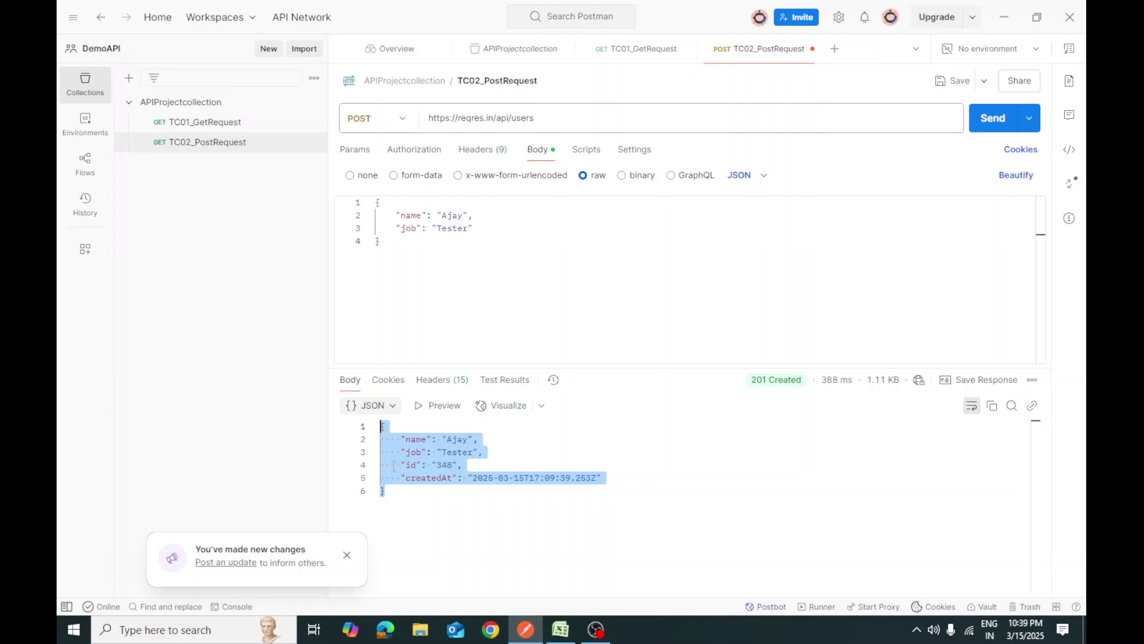
{"action": "left_click", "coordinate": [560, 629]}
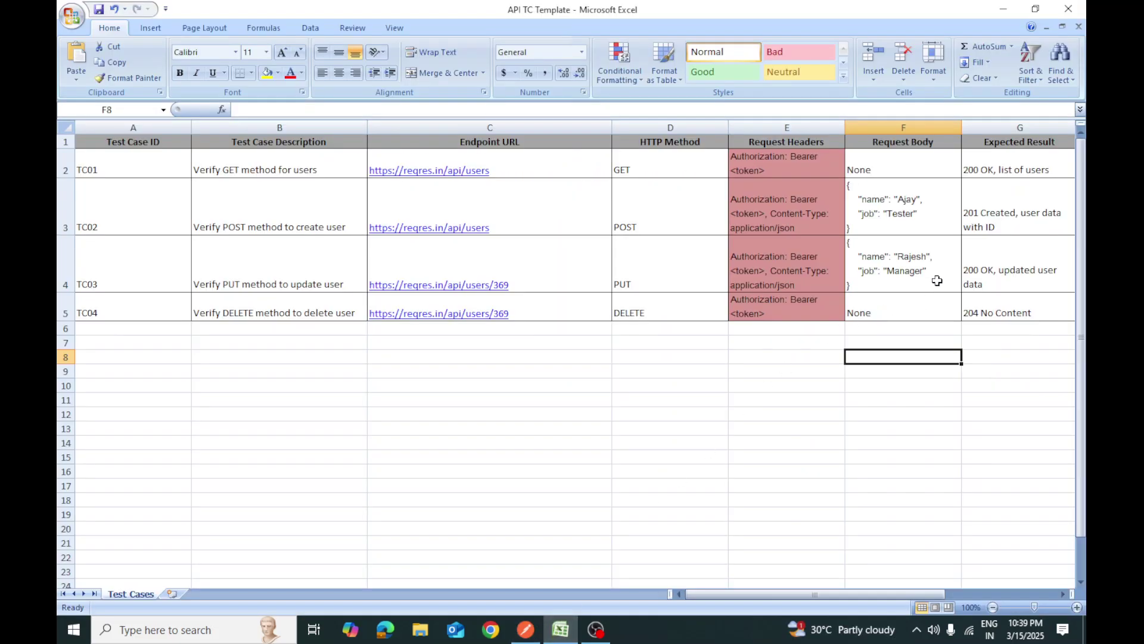
{"action": "left_click", "coordinate": [918, 272]}
{"action": "key", "text": "Right"}
{"action": "key", "text": "Right"}
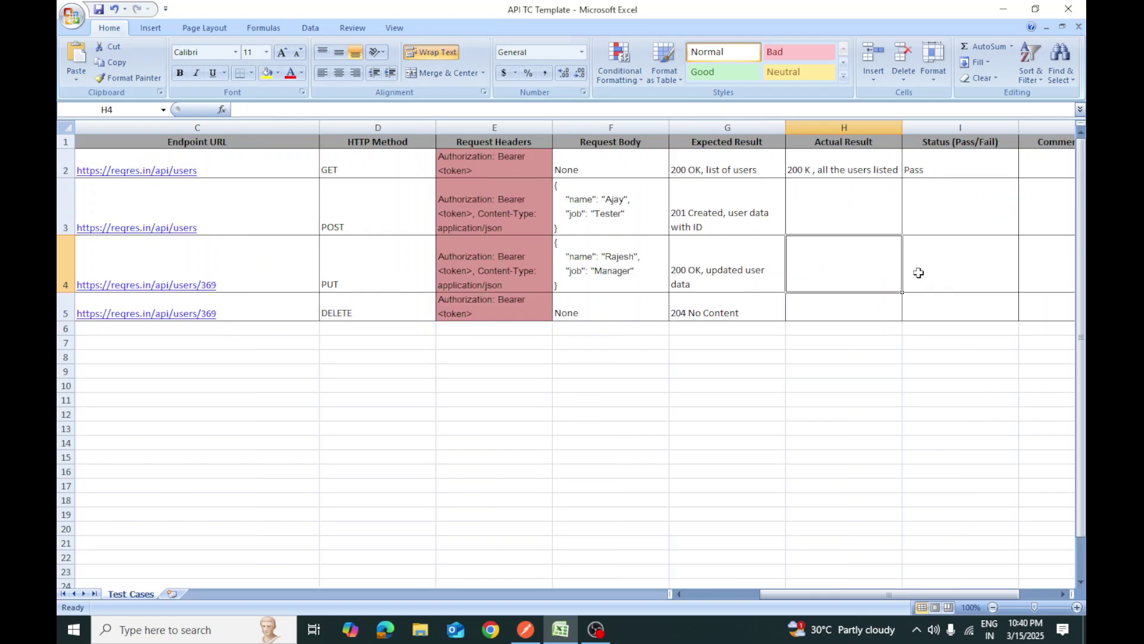
{"action": "double_click", "coordinate": [804, 203]}
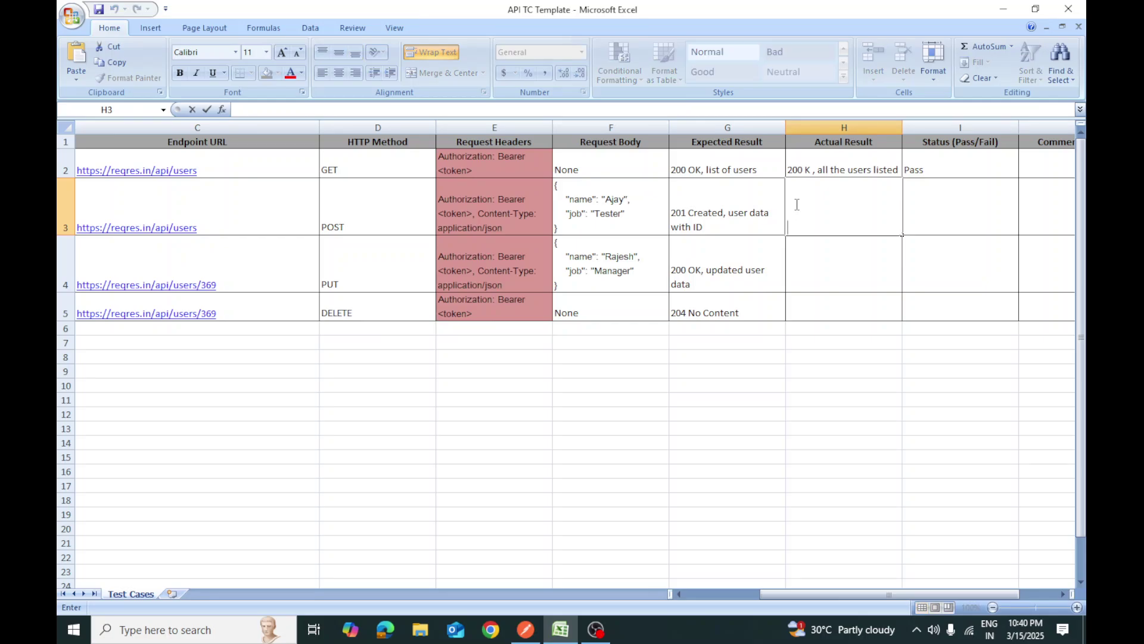
{"action": "key", "text": "ctrl+v"}
Add the label Response before the pasted JSON in TC02's Actual Result and make the label bold and underlined.
{"action": "left_click", "coordinate": [794, 200]}
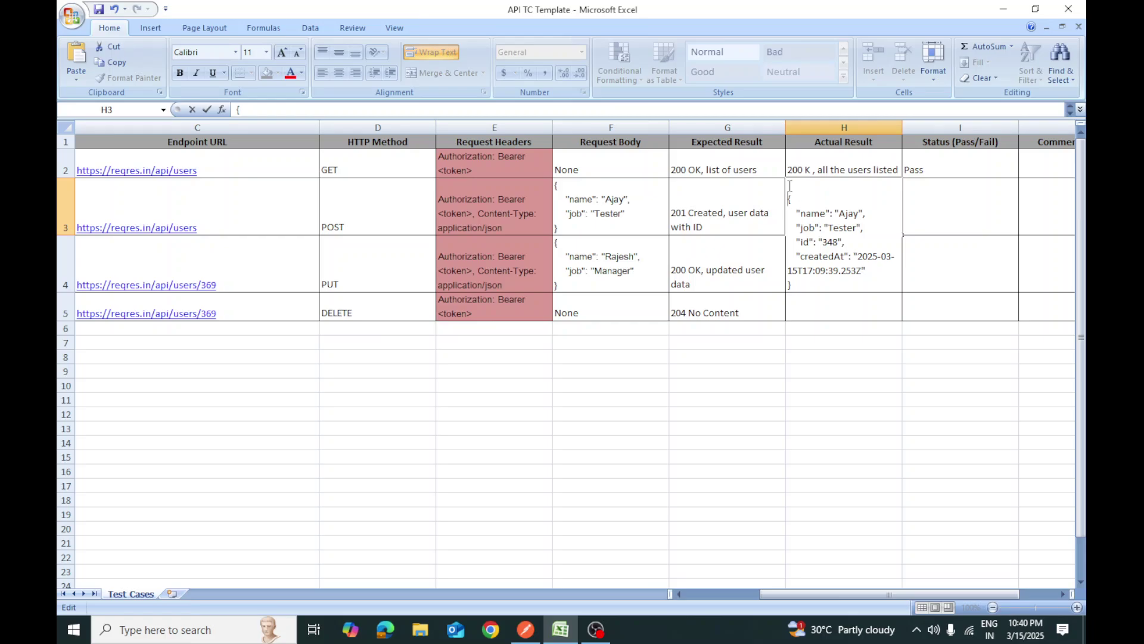
{"action": "type", "text": "Response"}
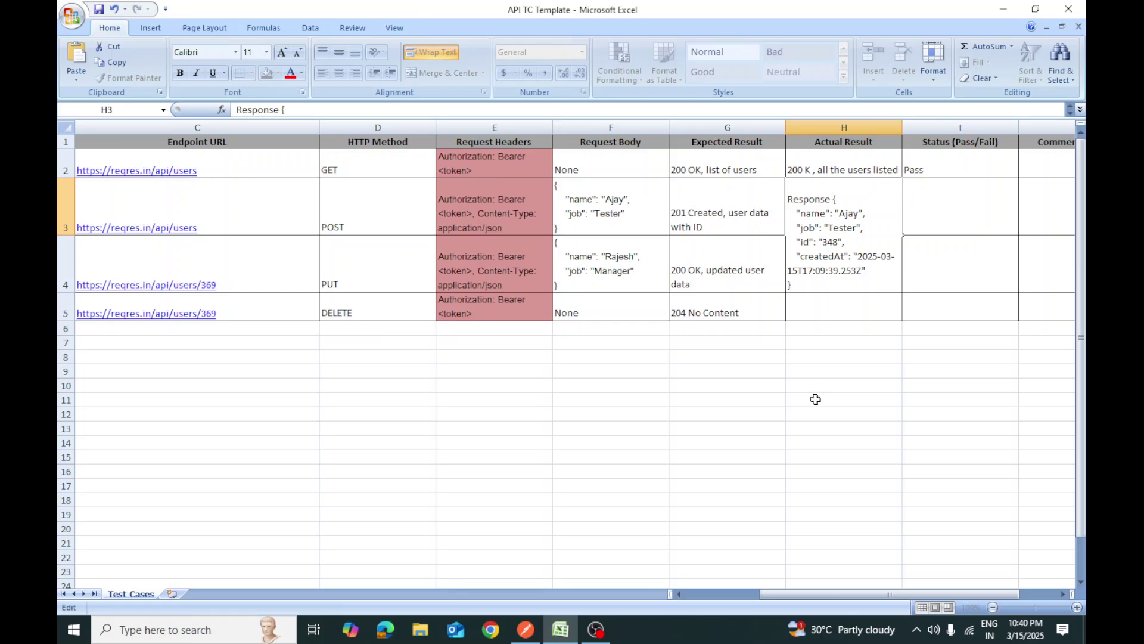
{"action": "left_click_drag", "start_coordinate": [833, 185], "coordinate": [769, 185]}
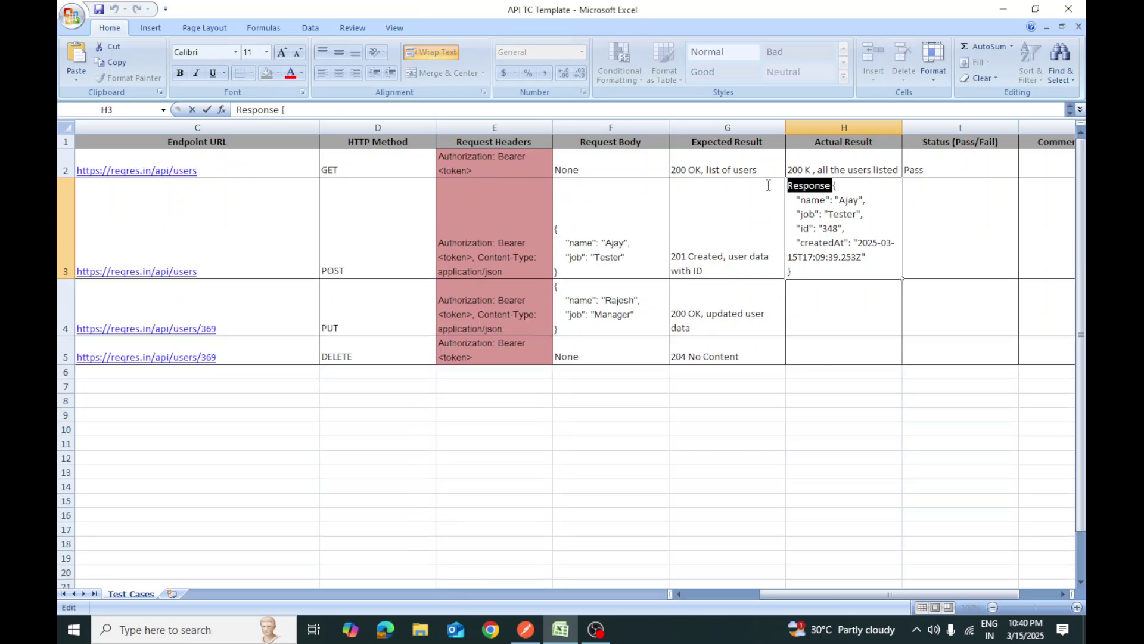
{"action": "key", "text": "ctrl+b"}
{"action": "key", "text": "ctrl+u"}
{"action": "key", "text": "Right"}
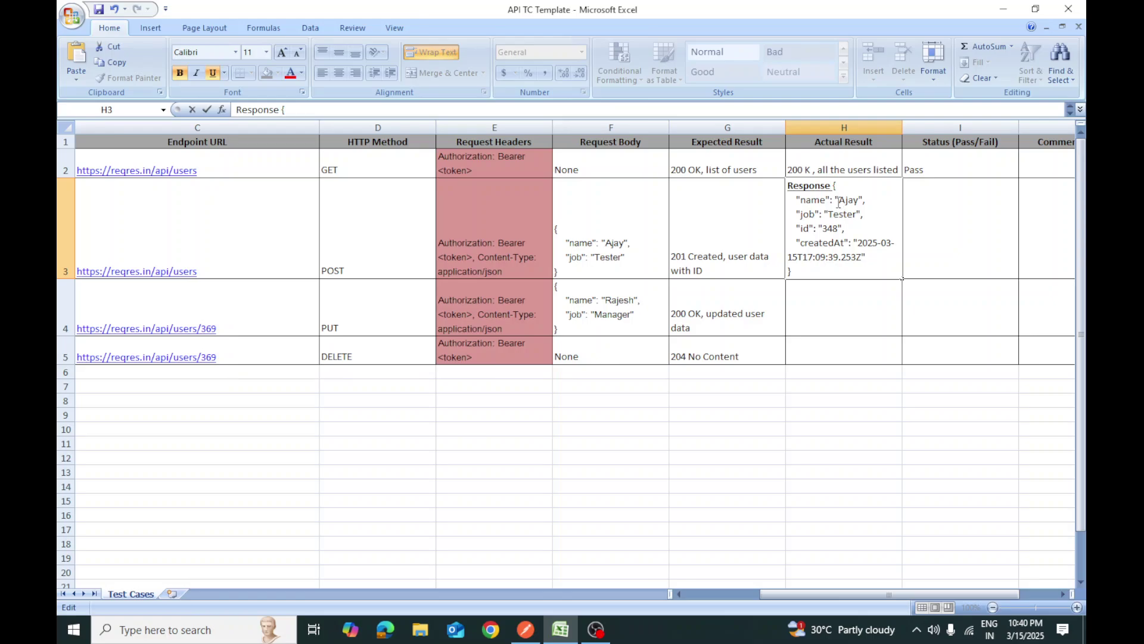
{"action": "left_click", "coordinate": [858, 304]}
Set TC02's Status (Pass/Fail) to Pass.
{"action": "left_click", "coordinate": [934, 237]}
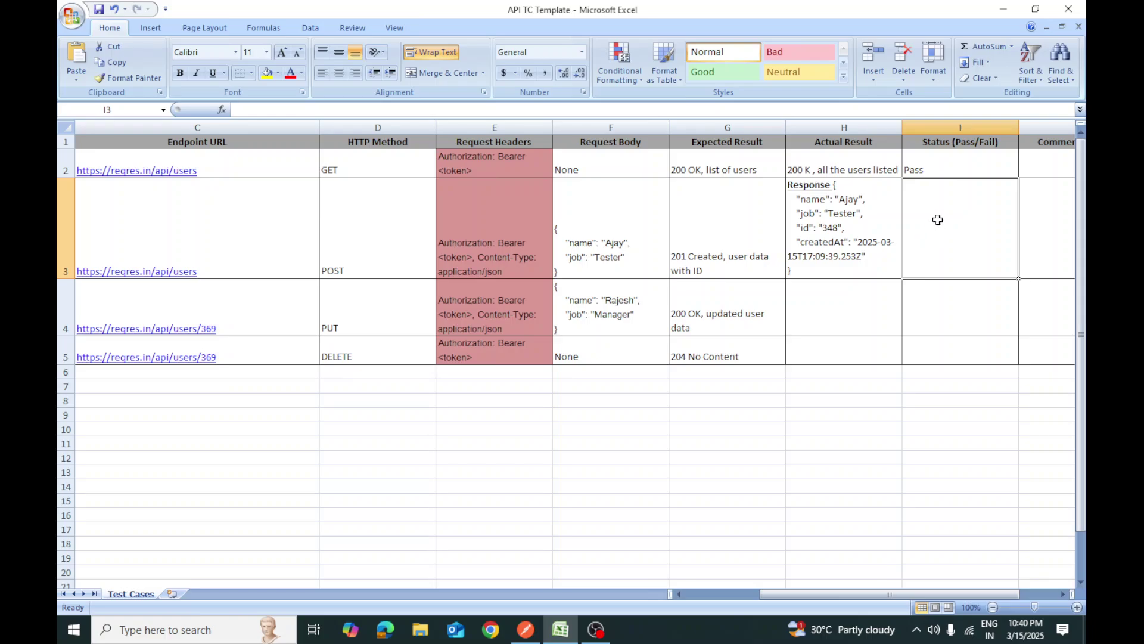
{"action": "type", "text": "Pass"}
{"action": "key", "text": "Return"}
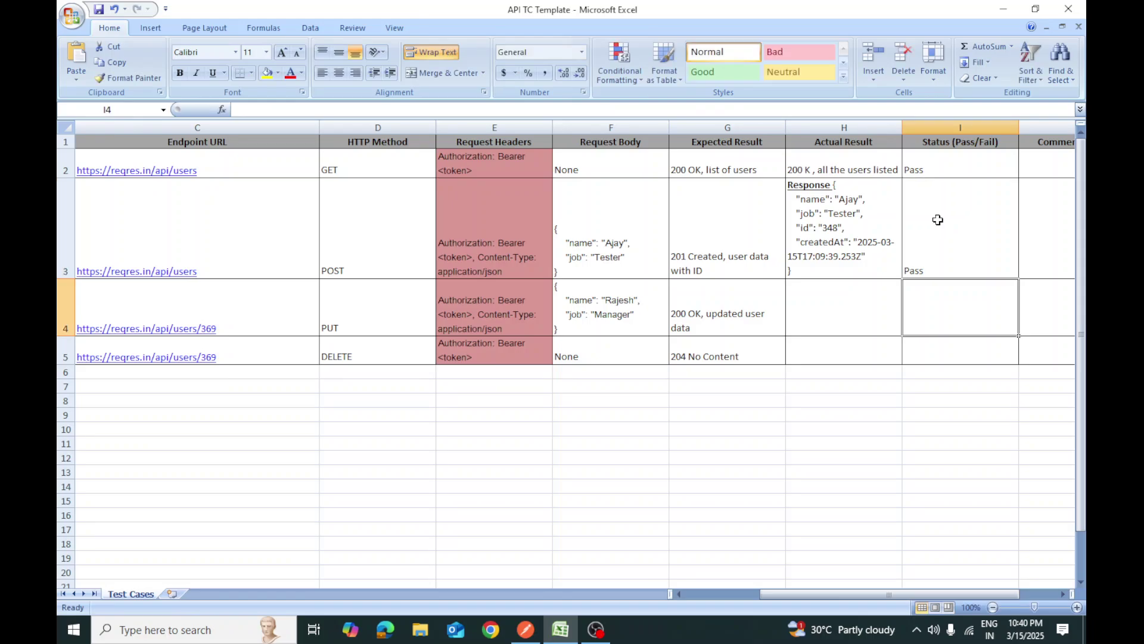
Color the id line of the JSON in TC02's Actual Result cell red.
{"action": "left_click", "coordinate": [848, 241]}
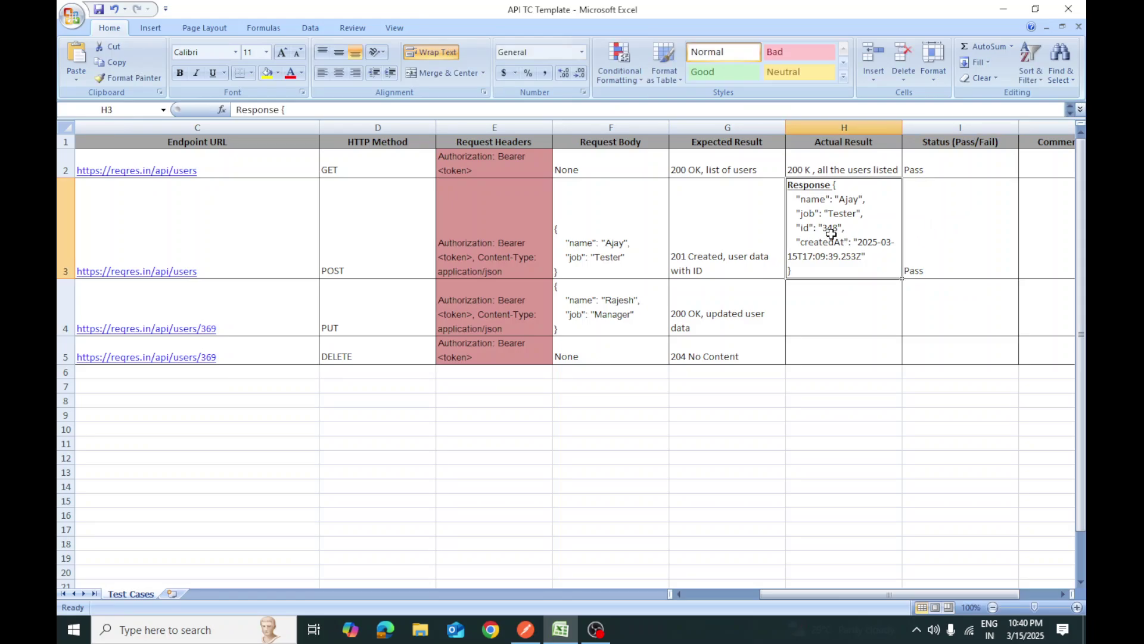
{"action": "double_click", "coordinate": [832, 229]}
{"action": "left_click_drag", "start_coordinate": [849, 228], "coordinate": [782, 229]}
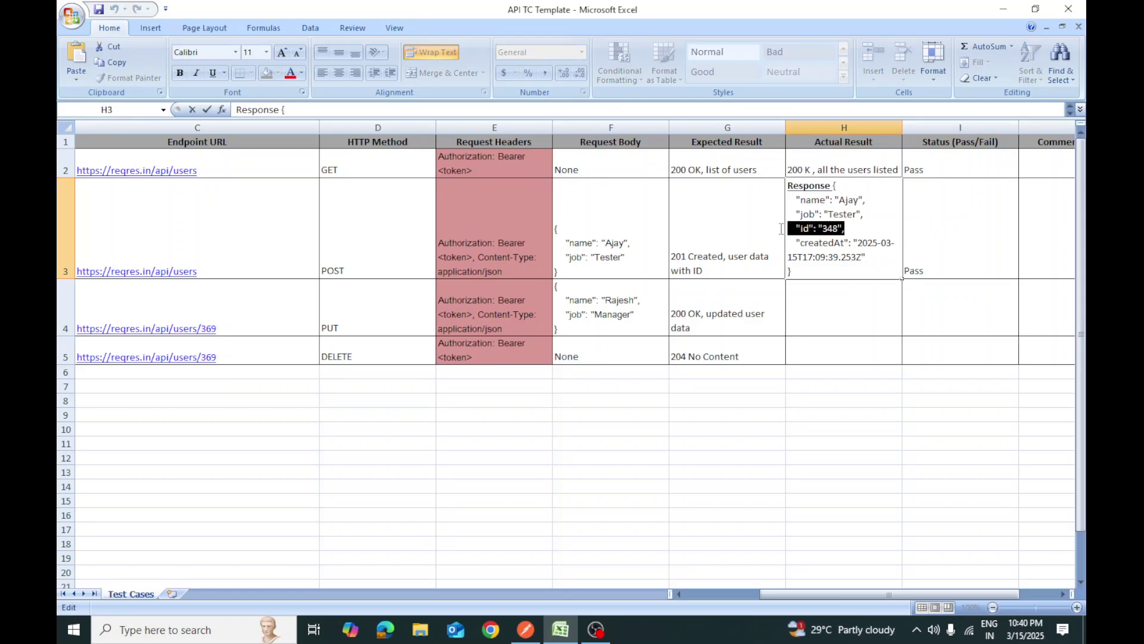
{"action": "left_click", "coordinate": [291, 73]}
{"action": "left_click", "coordinate": [826, 305]}
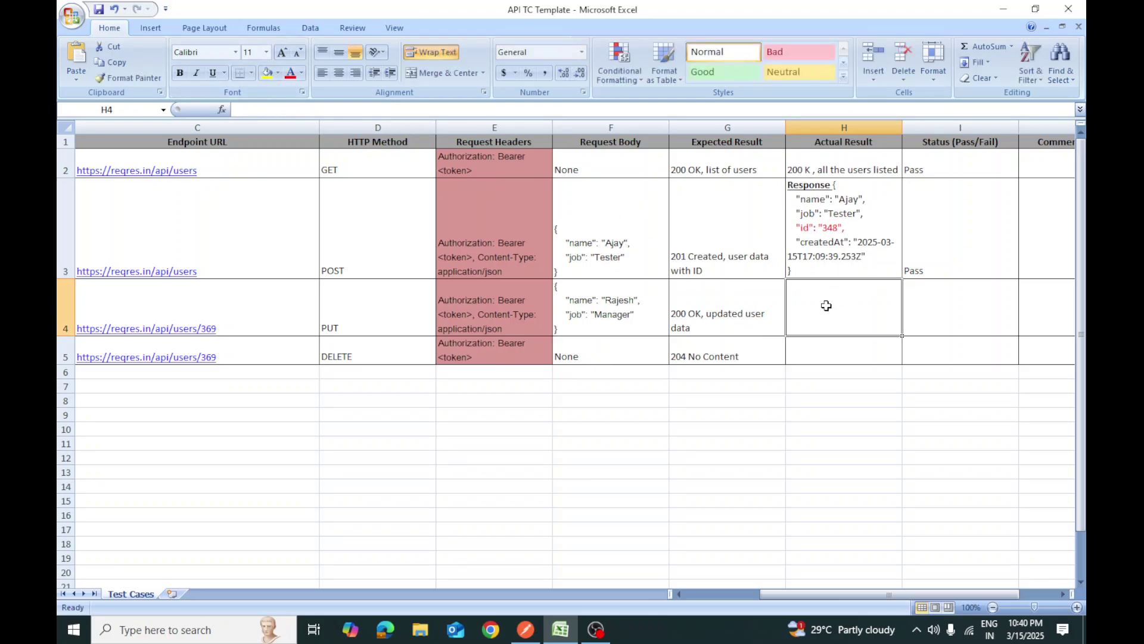
{"action": "left_click", "coordinate": [819, 244]}
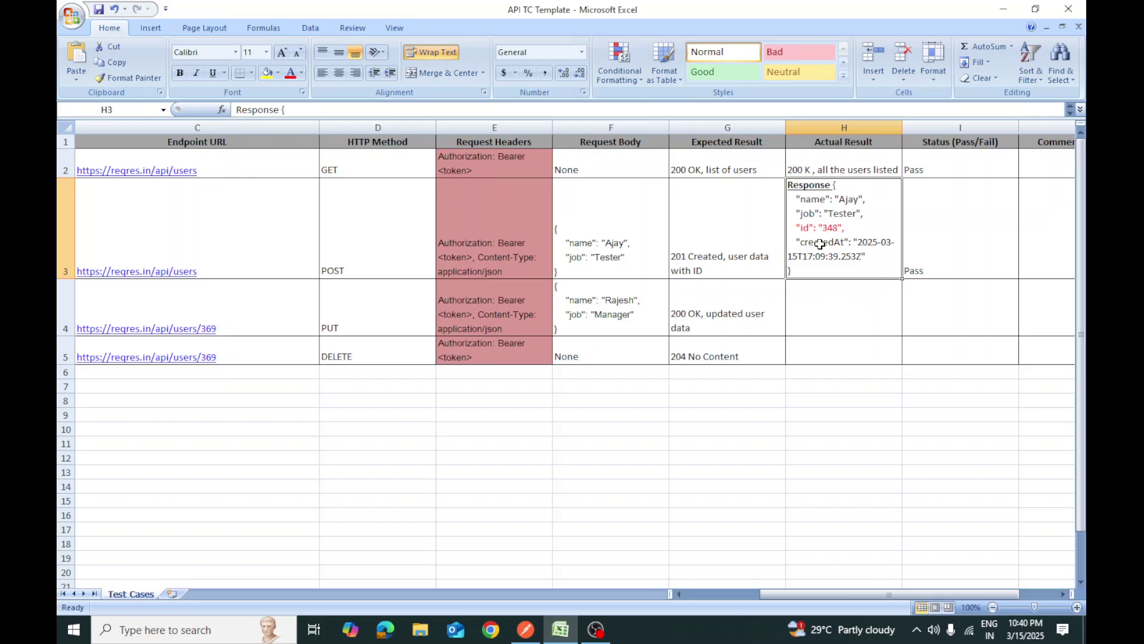
{"action": "left_click", "coordinate": [841, 314]}
{"action": "key", "text": "Left"}
{"action": "key", "text": "Left"}
{"action": "key", "text": "Left"}
{"action": "key", "text": "Left"}
{"action": "key", "text": "Left"}
{"action": "key", "text": "Left"}
{"action": "key", "text": "Left"}
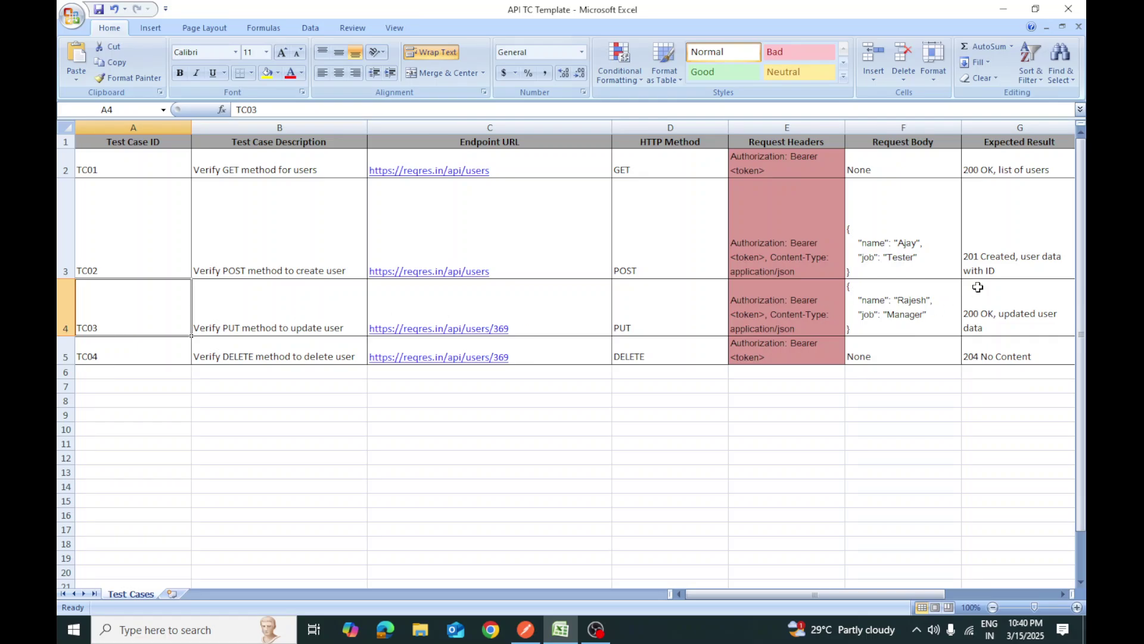
{"action": "left_click_drag", "start_coordinate": [870, 588], "coordinate": [908, 589]}
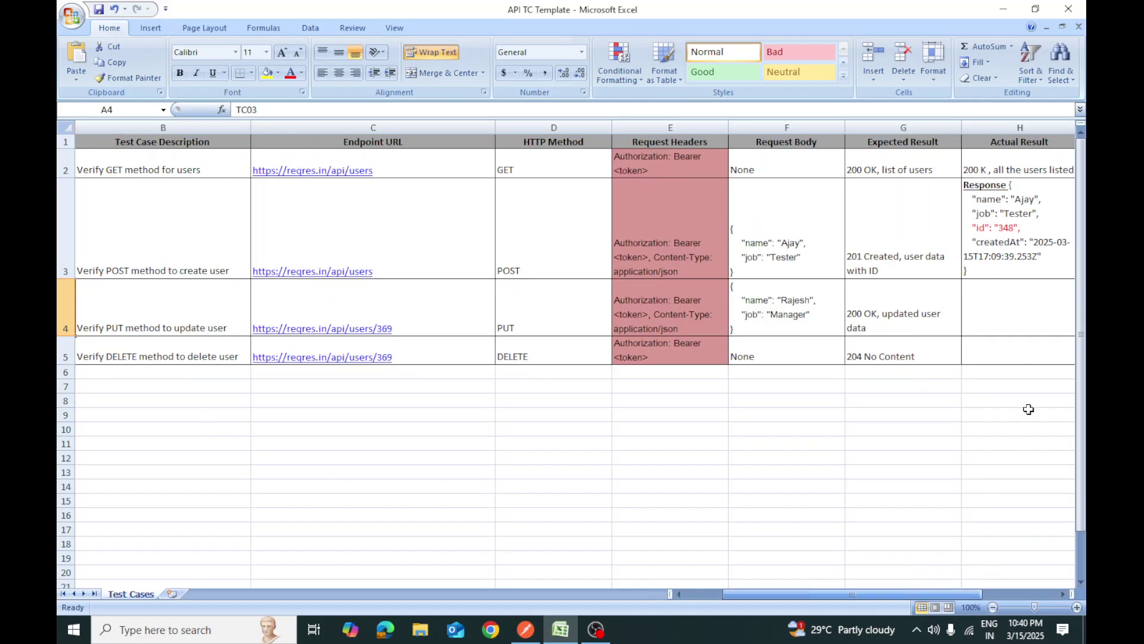
{"action": "double_click", "coordinate": [411, 331]}
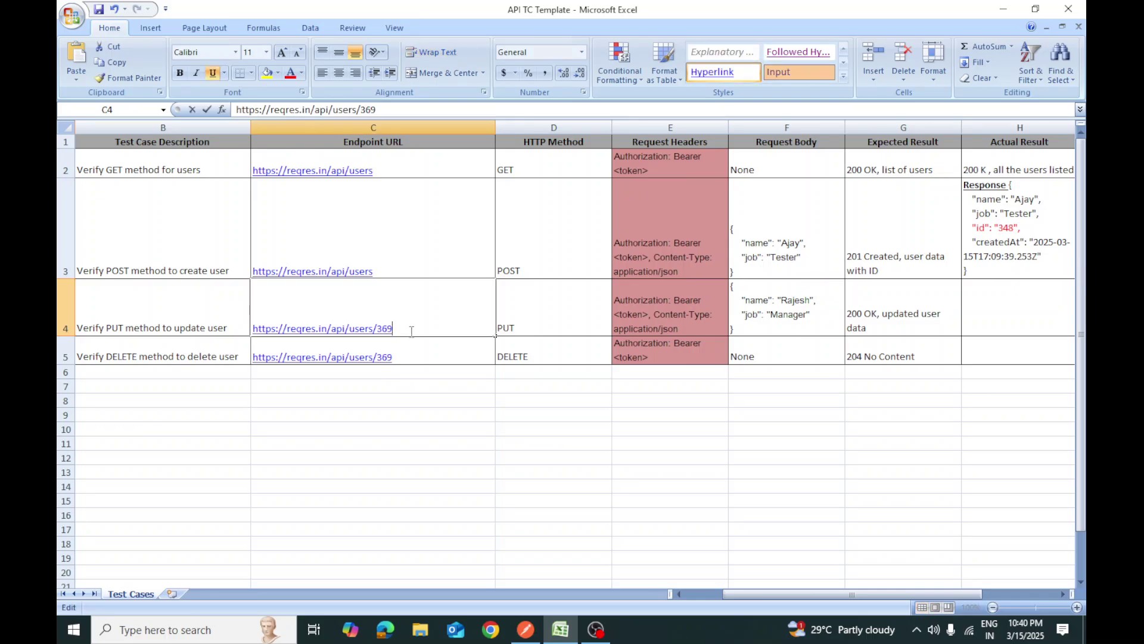
{"action": "key", "text": "BackSpace"}
{"action": "key", "text": "BackSpace"}
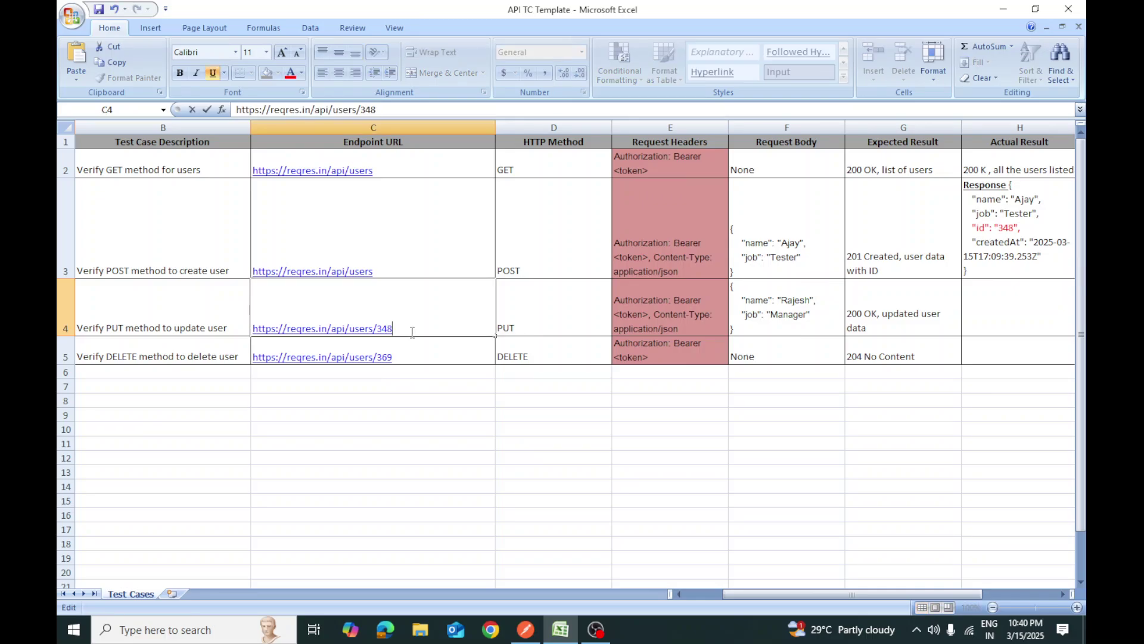
{"action": "left_click", "coordinate": [648, 429]}
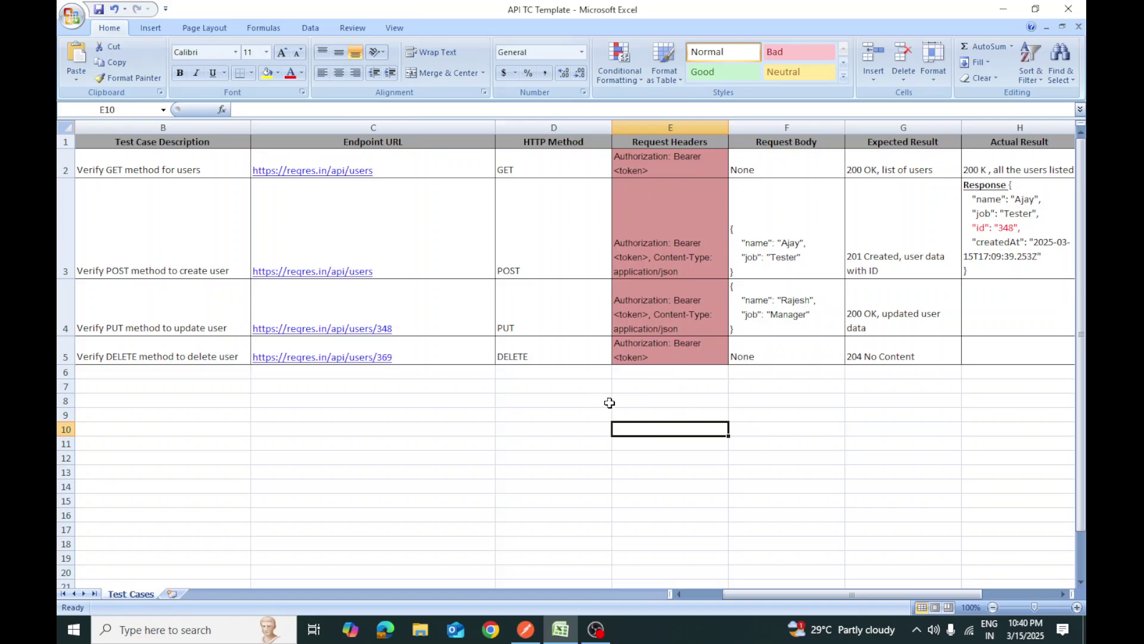
Switch to Postman, add a new request to APIProjectcollection and set its method to PUT.
{"action": "left_click", "coordinate": [523, 635]}
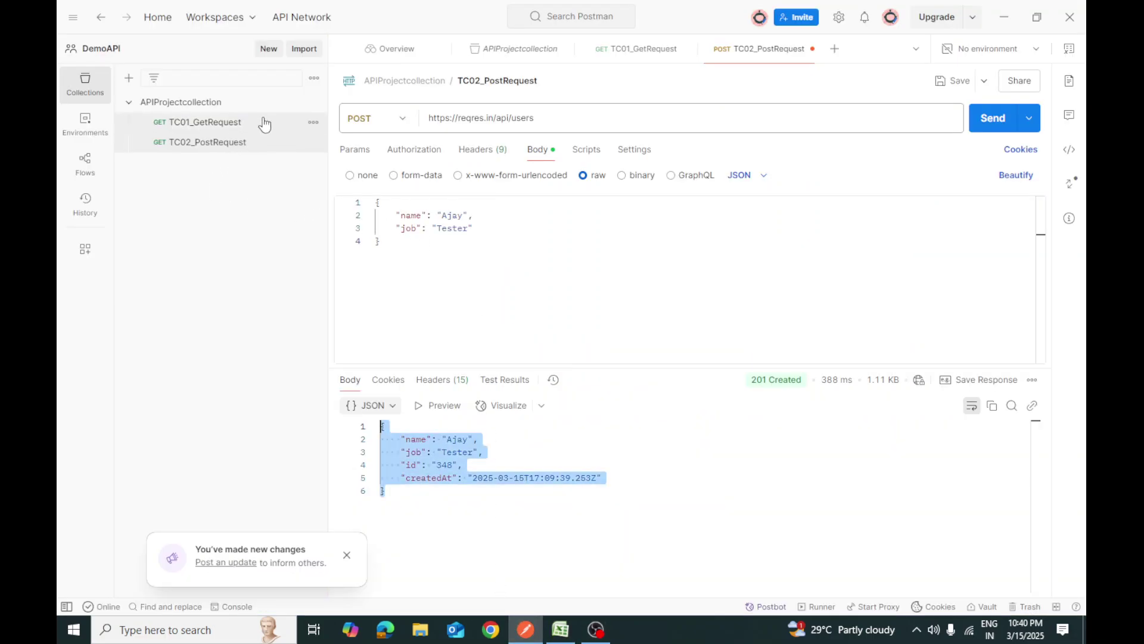
{"action": "left_click", "coordinate": [313, 102]}
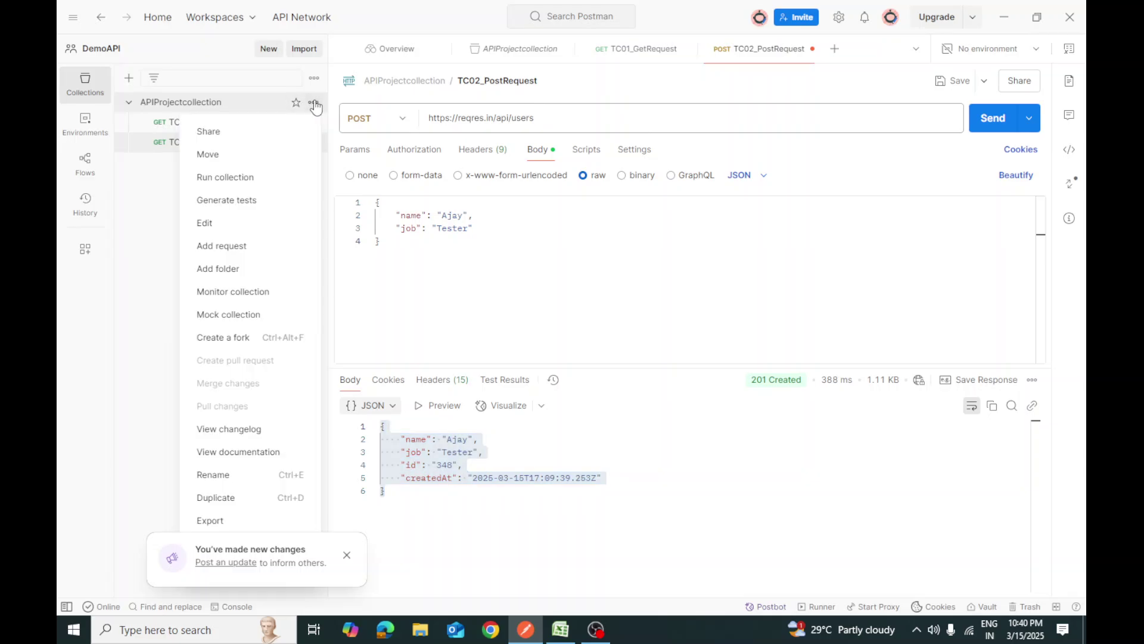
{"action": "left_click", "coordinate": [237, 252]}
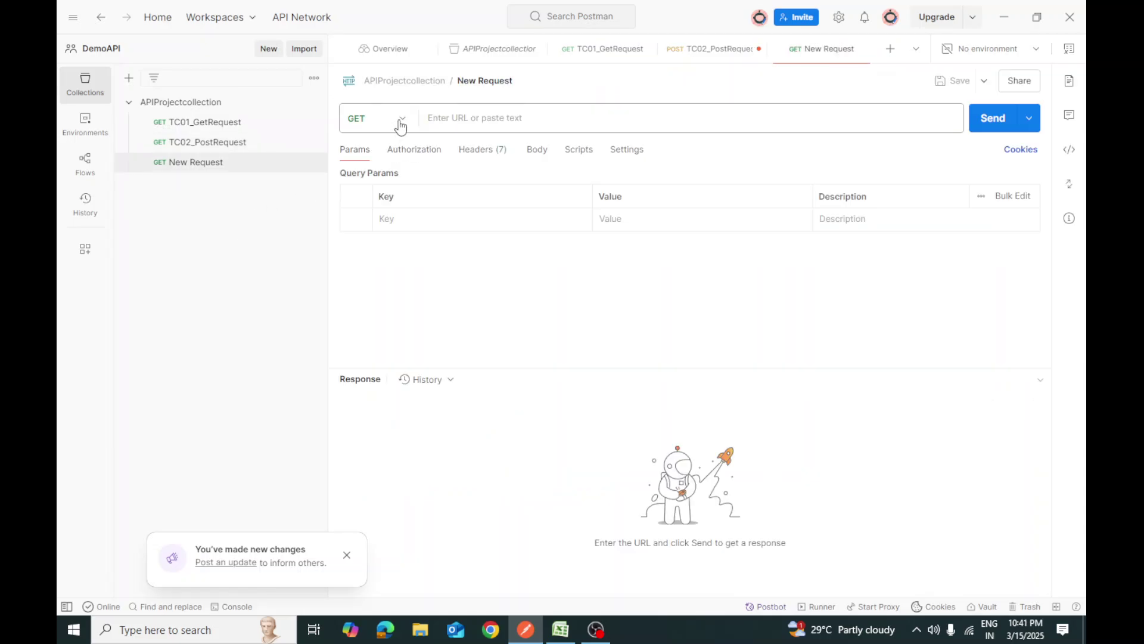
{"action": "left_click", "coordinate": [395, 122]}
{"action": "left_click", "coordinate": [363, 209]}
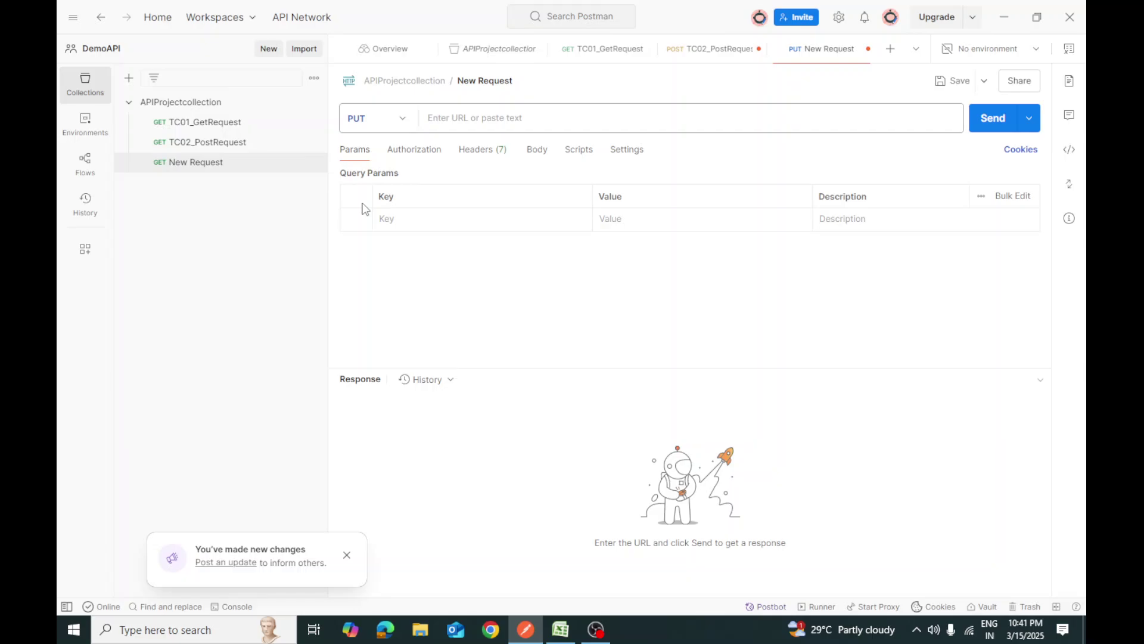
{"action": "left_click", "coordinate": [451, 122]}
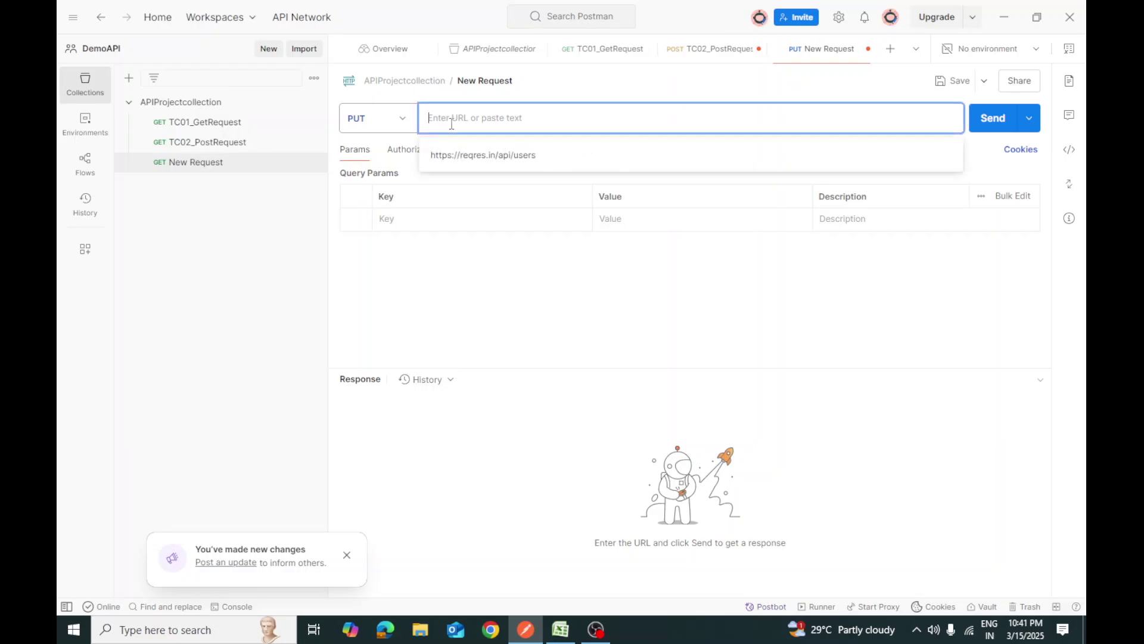
{"action": "left_click", "coordinate": [511, 158]}
{"action": "left_click", "coordinate": [560, 628]}
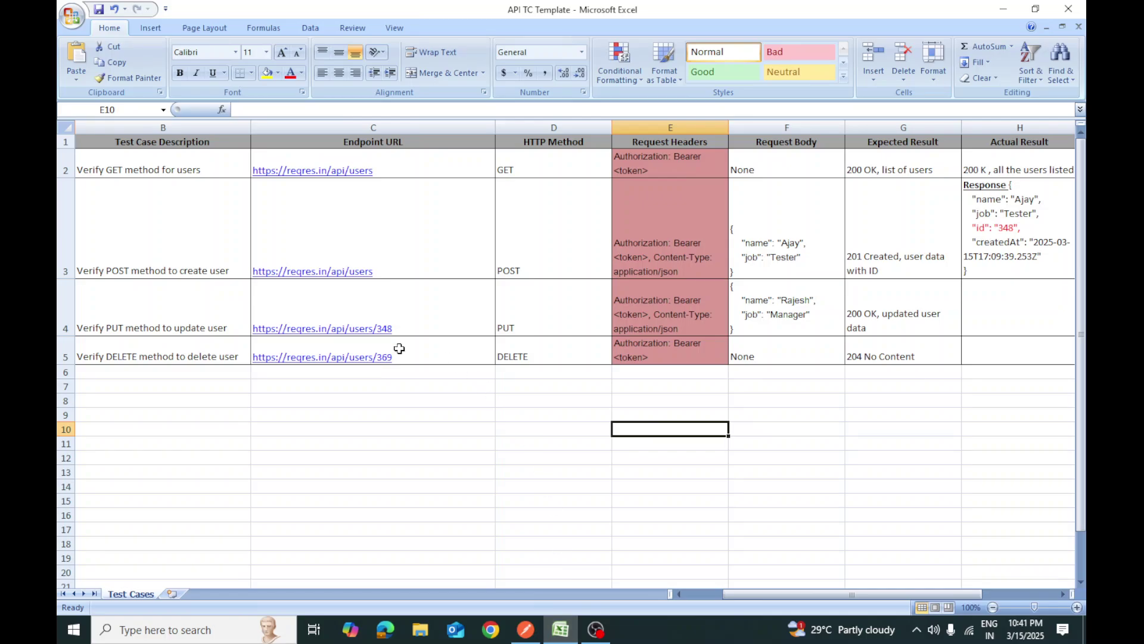
{"action": "left_click", "coordinate": [421, 355]}
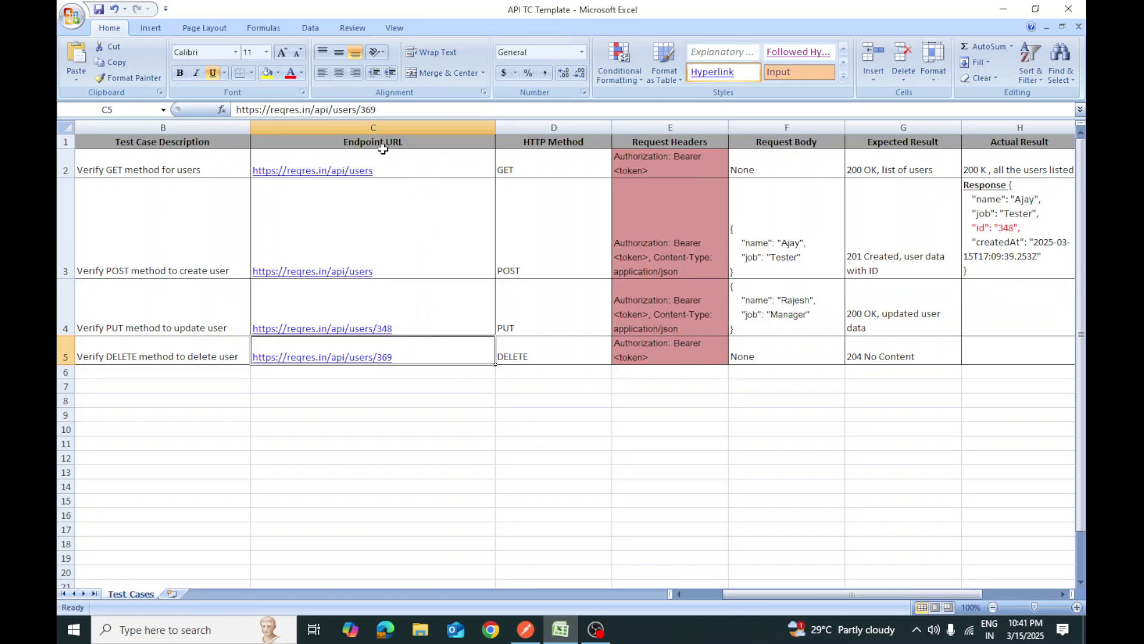
{"action": "left_click", "coordinate": [366, 109]}
{"action": "left_click_drag", "start_coordinate": [361, 109], "coordinate": [384, 110]}
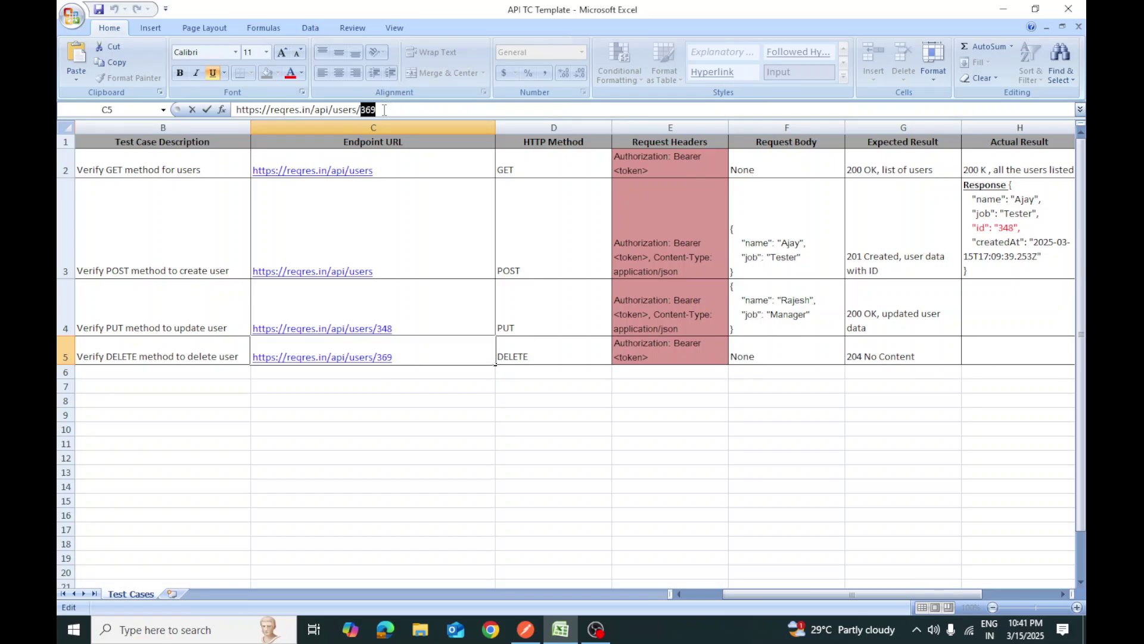
{"action": "left_click", "coordinate": [525, 629]}
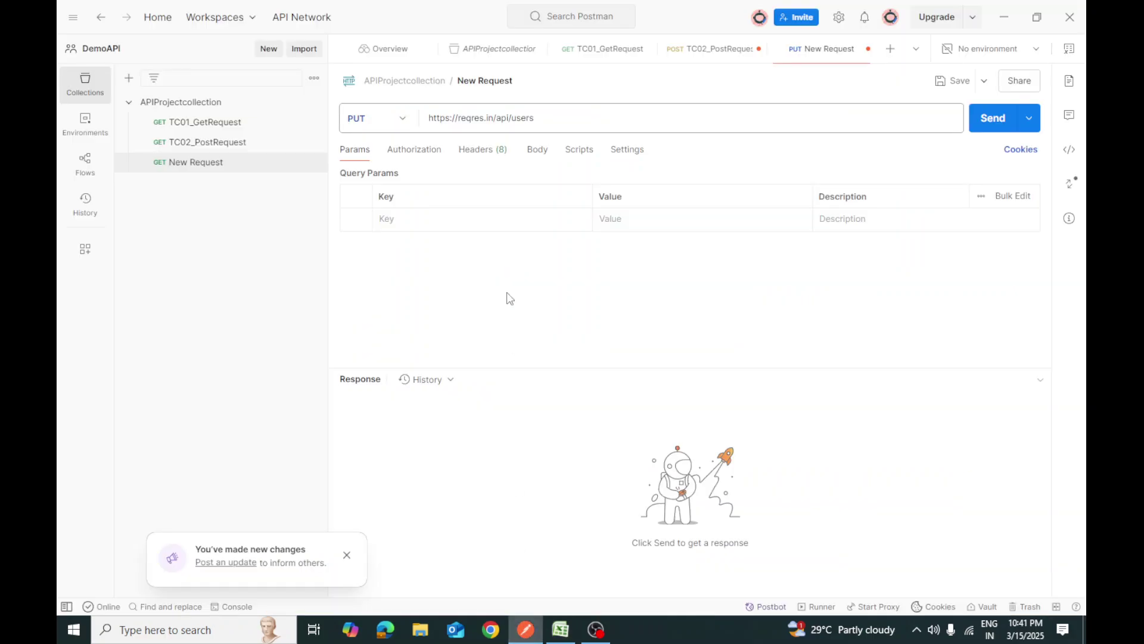
{"action": "left_click", "coordinate": [536, 118]}
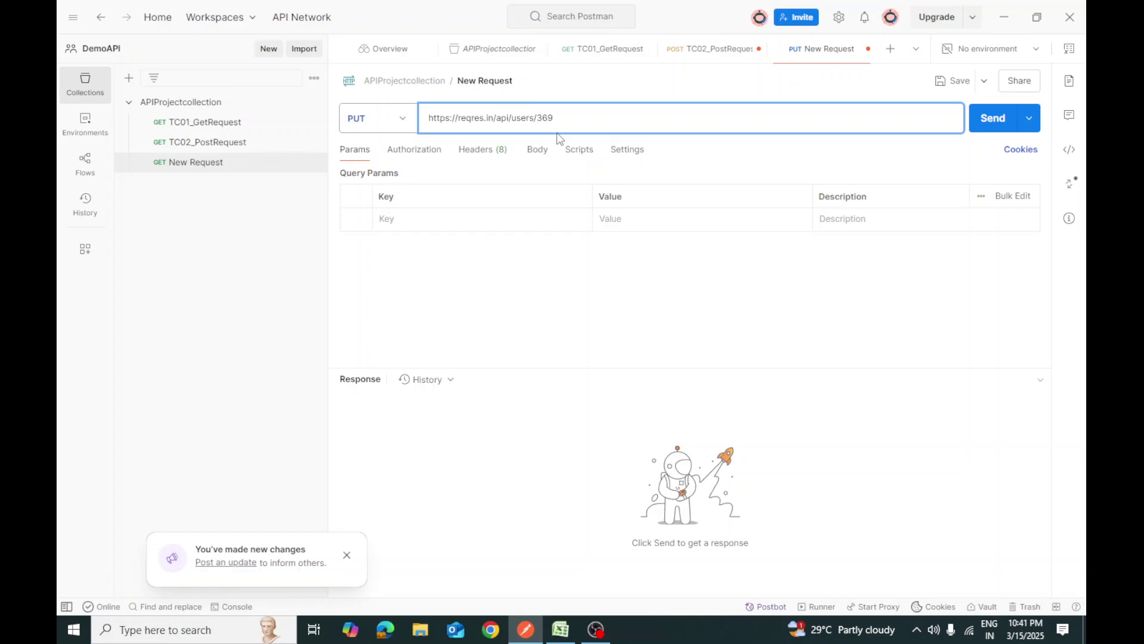
{"action": "left_click", "coordinate": [512, 282]}
Set the PUT request's body to raw JSON and fill it with TC03's Request Body text copied from Excel.
{"action": "left_click", "coordinate": [543, 150]}
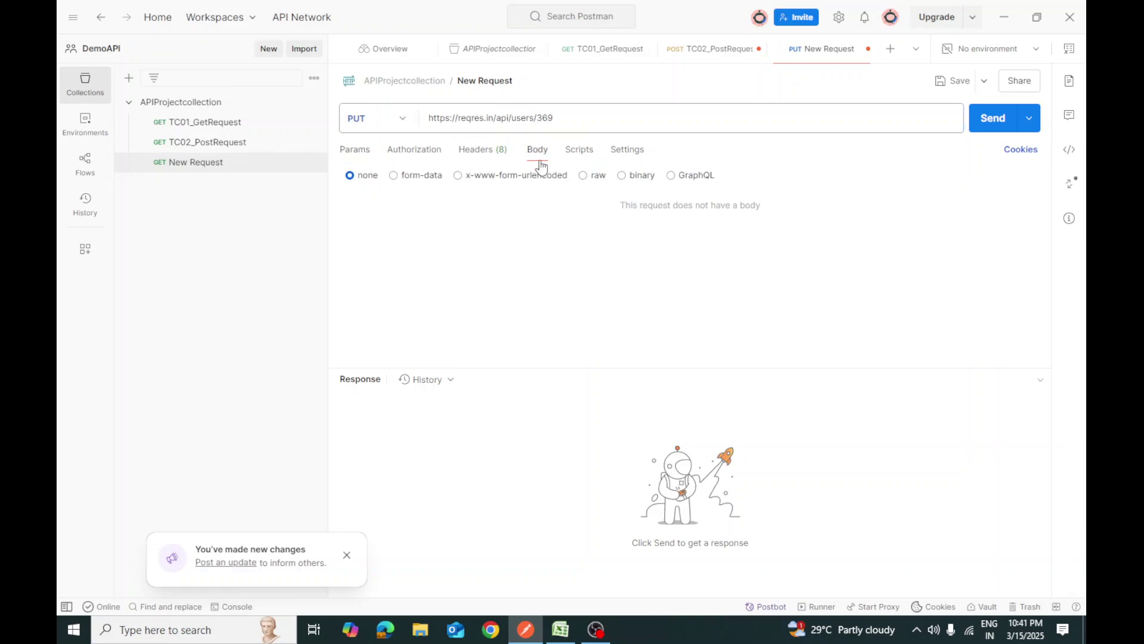
{"action": "left_click", "coordinate": [582, 176]}
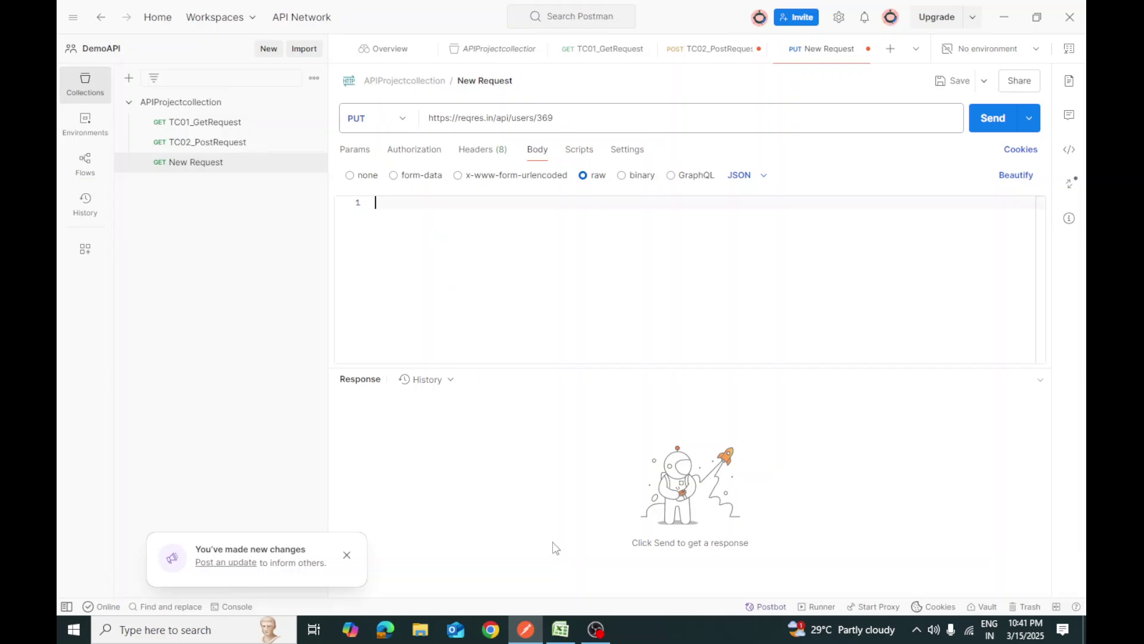
{"action": "left_click", "coordinate": [560, 629]}
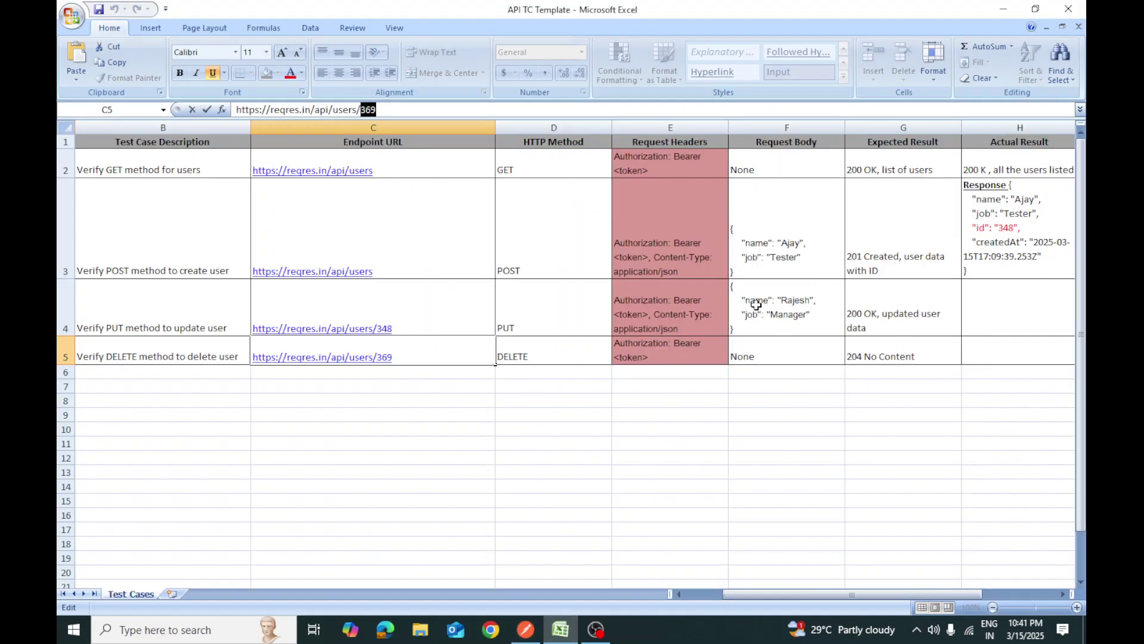
{"action": "left_click", "coordinate": [764, 226]}
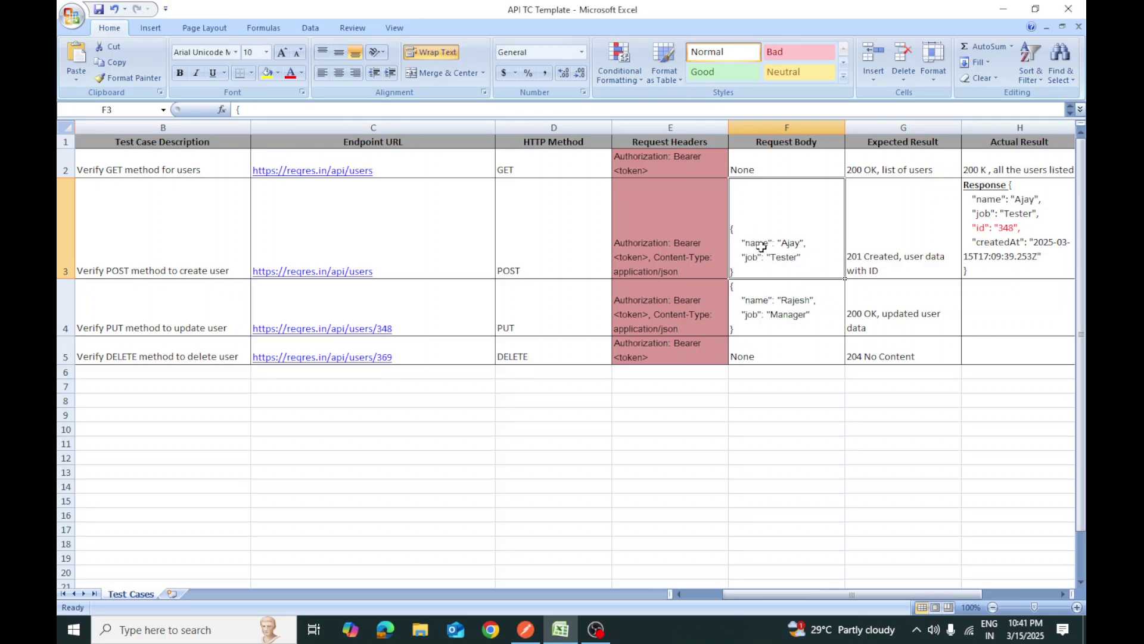
{"action": "double_click", "coordinate": [738, 327]}
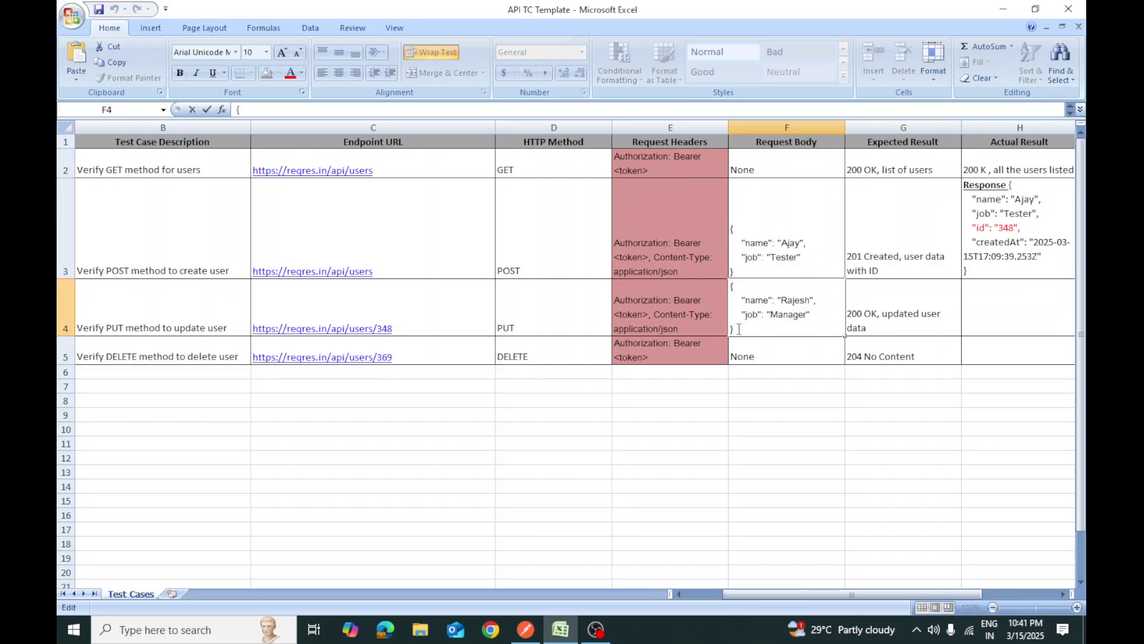
{"action": "left_click_drag", "start_coordinate": [739, 329], "coordinate": [731, 286]}
{"action": "key", "text": "ctrl+c"}
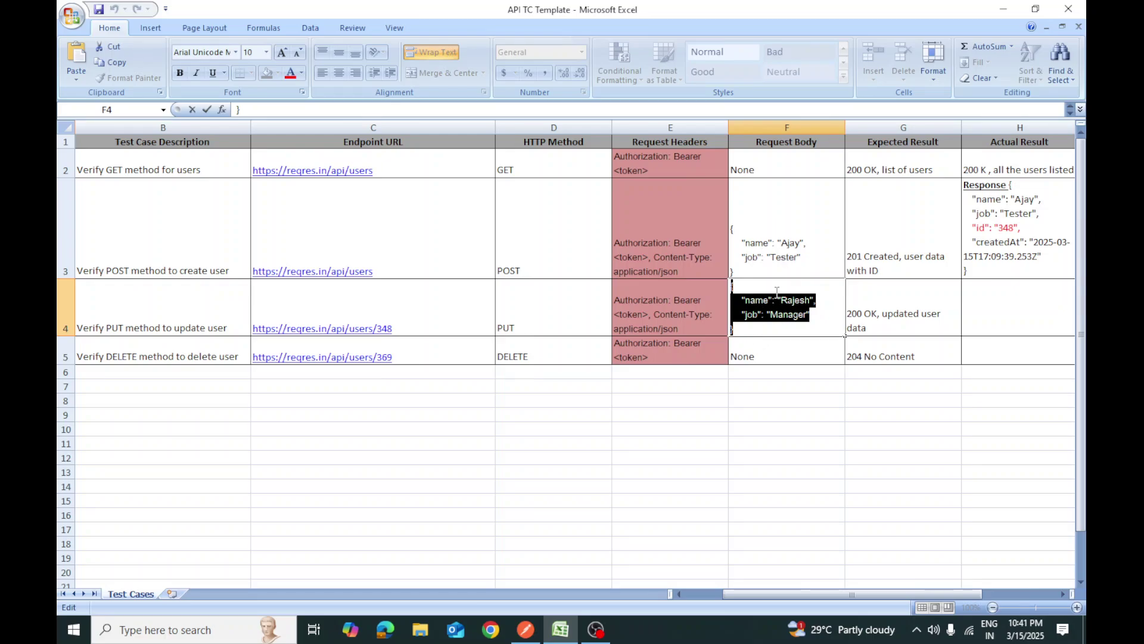
{"action": "left_click", "coordinate": [530, 635]}
{"action": "key", "text": "ctrl+v"}
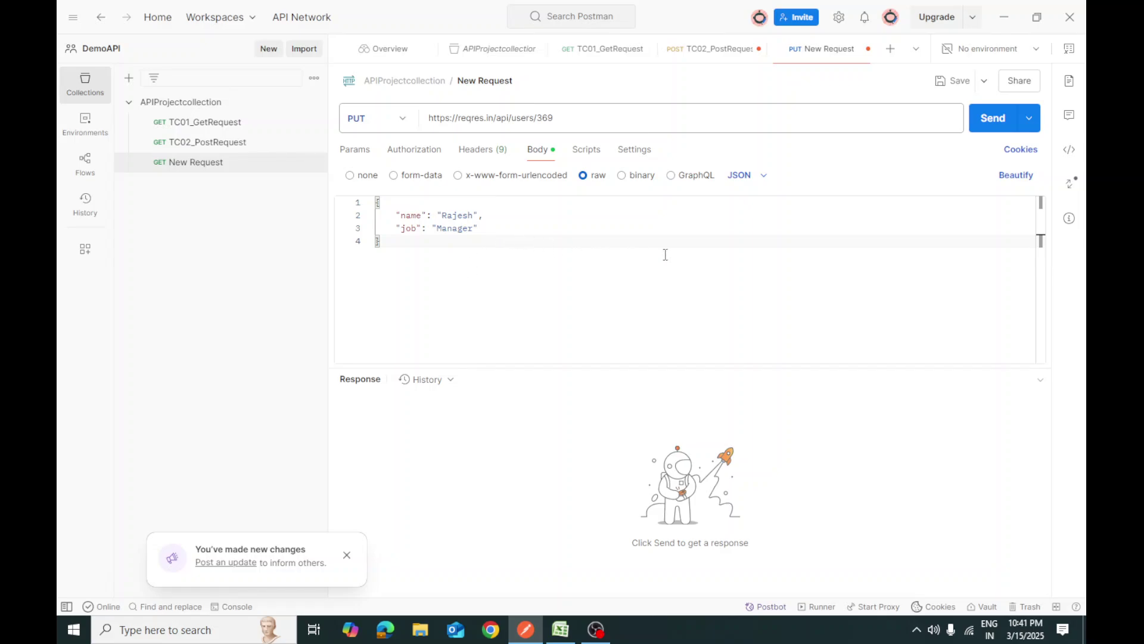
Send the PUT request, check its response status, and record Pass as TC03's status in Excel.
{"action": "left_click", "coordinate": [990, 121]}
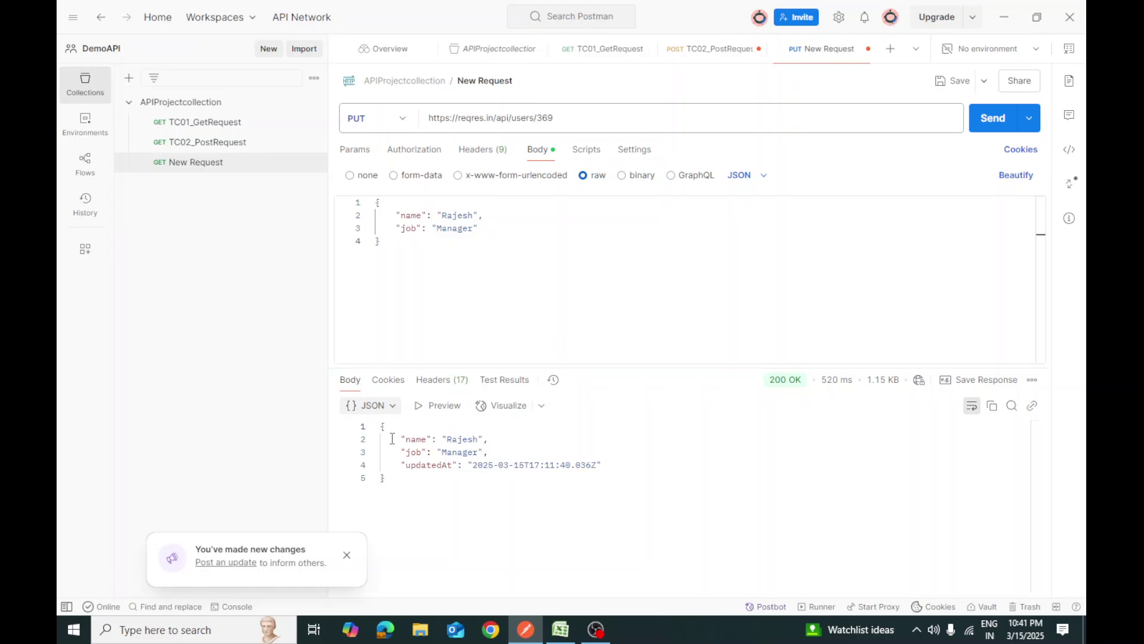
{"action": "mouse_move", "coordinate": [773, 388]}
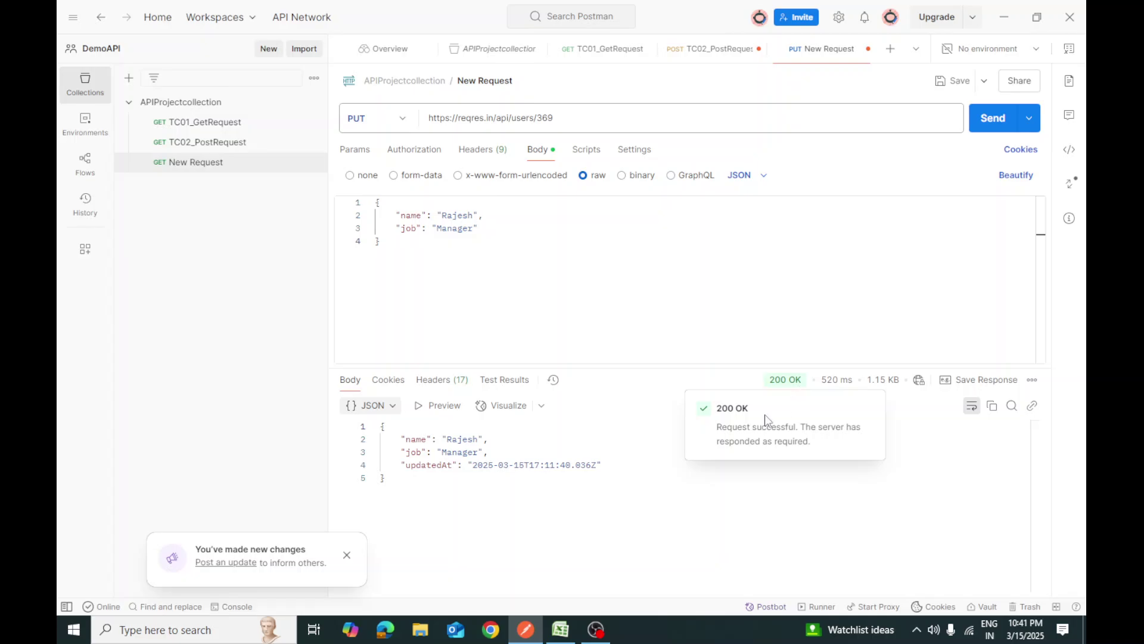
{"action": "left_click", "coordinate": [561, 634]}
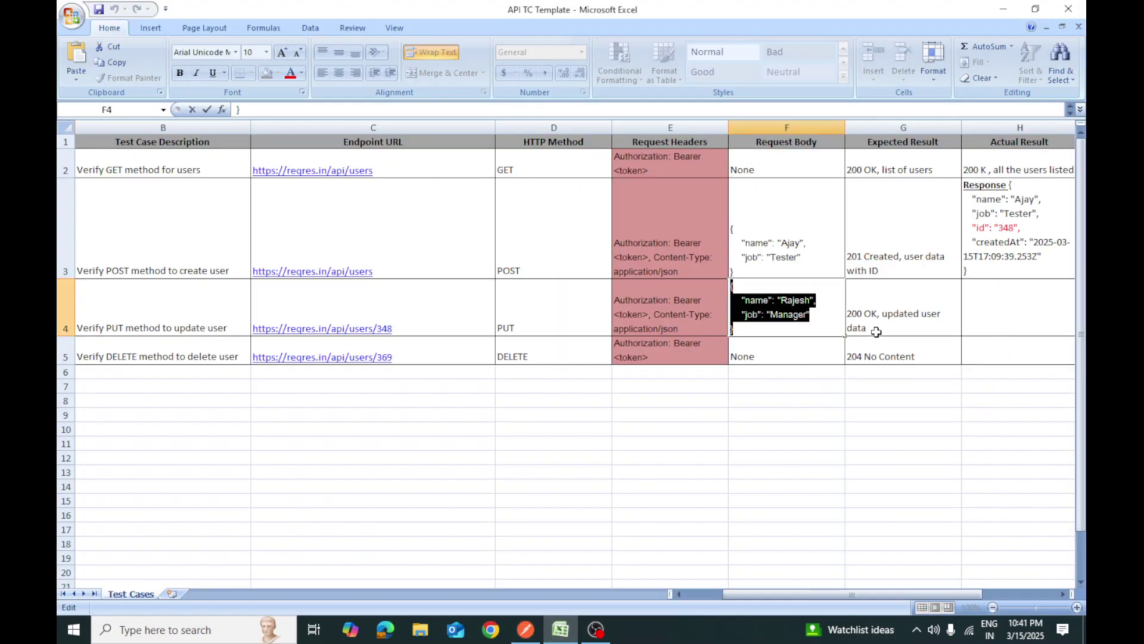
{"action": "left_click", "coordinate": [888, 317]}
{"action": "key", "text": "Right"}
{"action": "key", "text": "Right"}
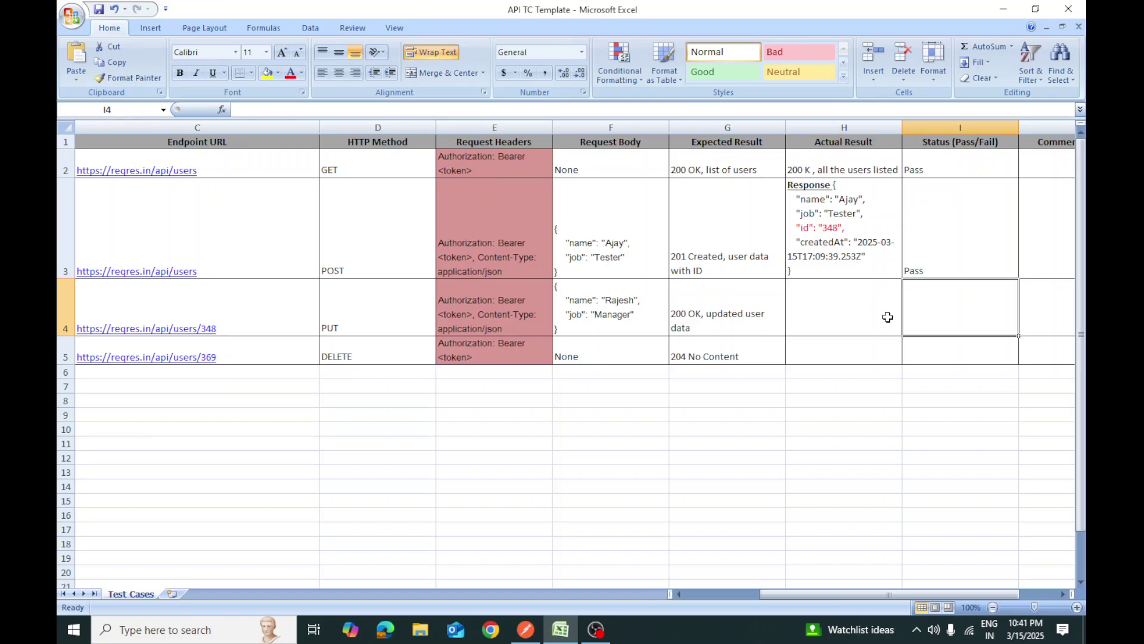
{"action": "type", "text": "Pa"}
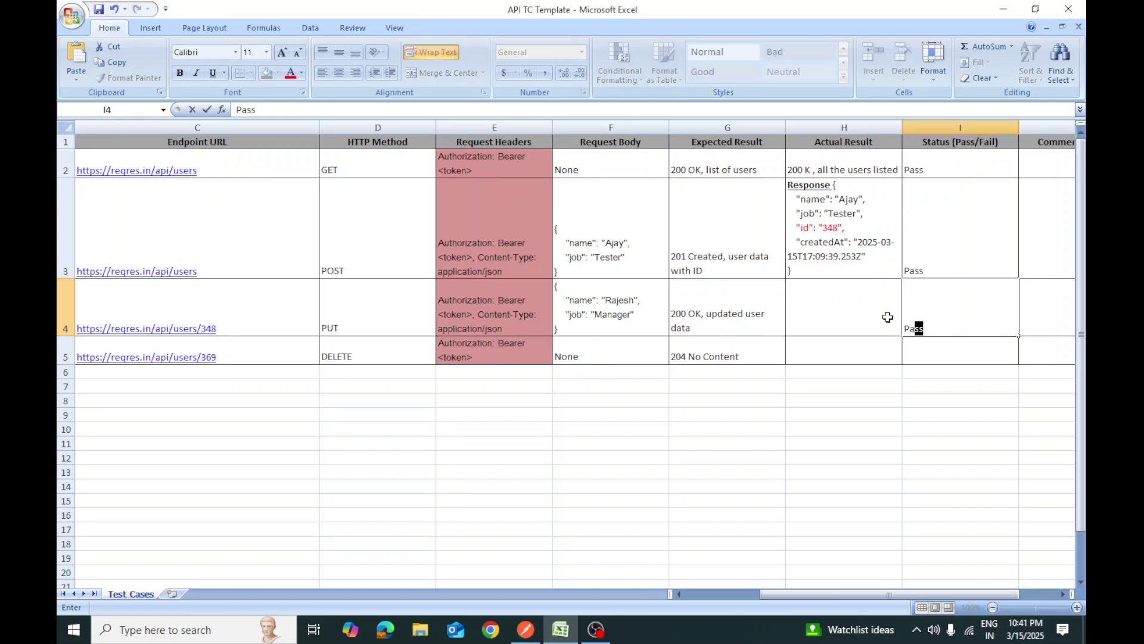
{"action": "left_click", "coordinate": [863, 388]}
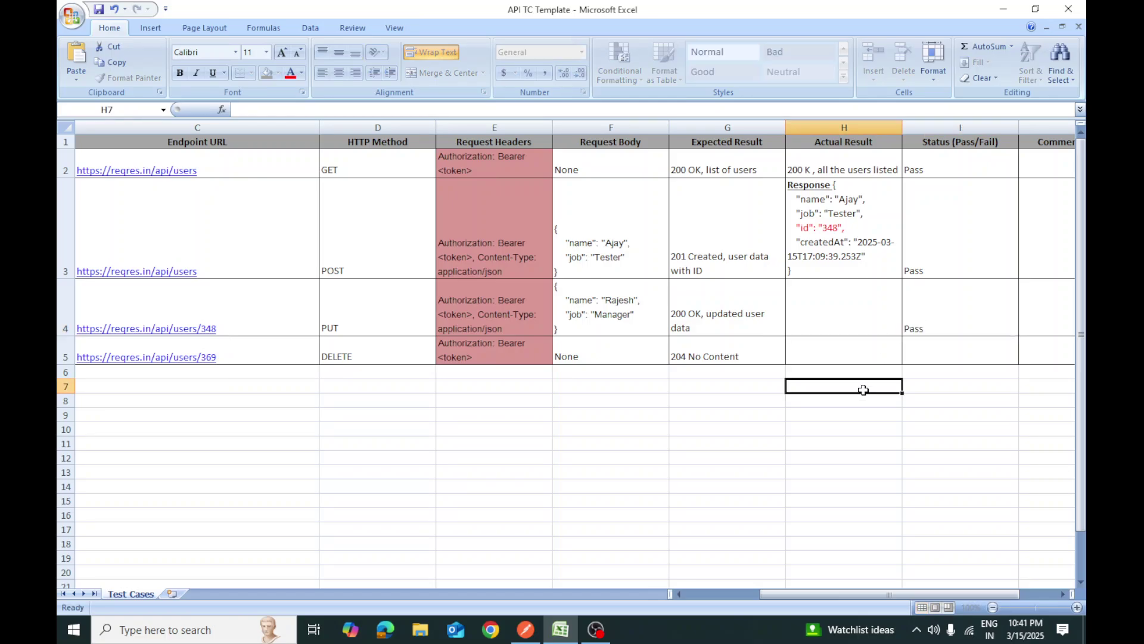
Copy the PUT response JSON from Postman into TC03's Actual Result cell in Excel.
{"action": "left_click", "coordinate": [525, 630]}
{"action": "left_click_drag", "start_coordinate": [390, 482], "coordinate": [366, 424]}
{"action": "key", "text": "ctrl+c"}
{"action": "left_click", "coordinate": [525, 629]}
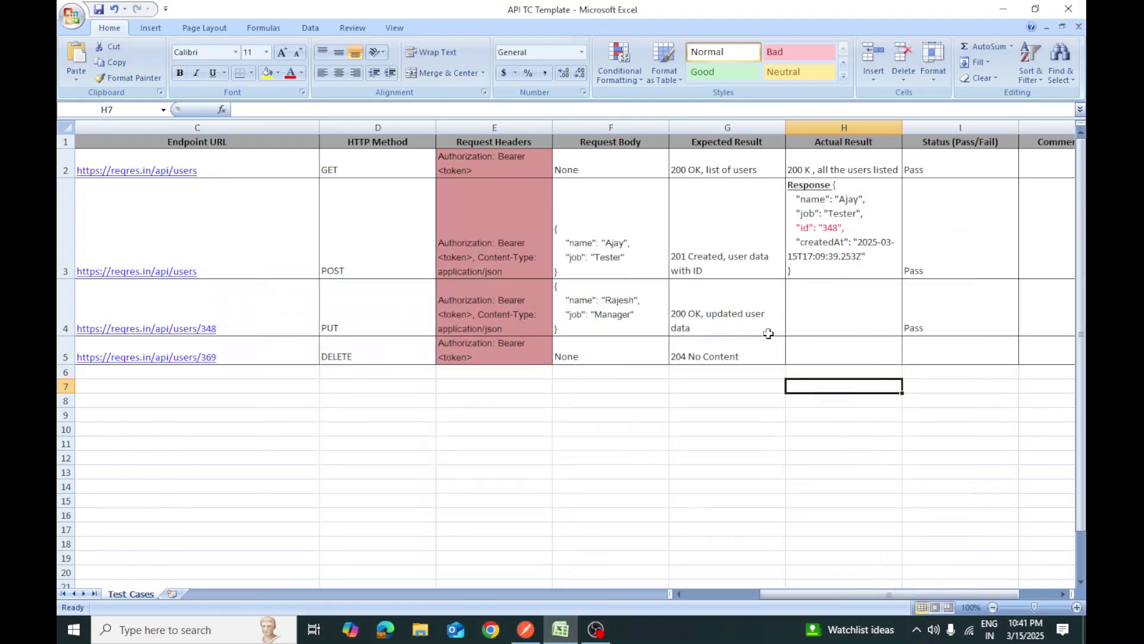
{"action": "double_click", "coordinate": [817, 306]}
{"action": "key", "text": "ctrl+v"}
{"action": "left_click", "coordinate": [832, 469]}
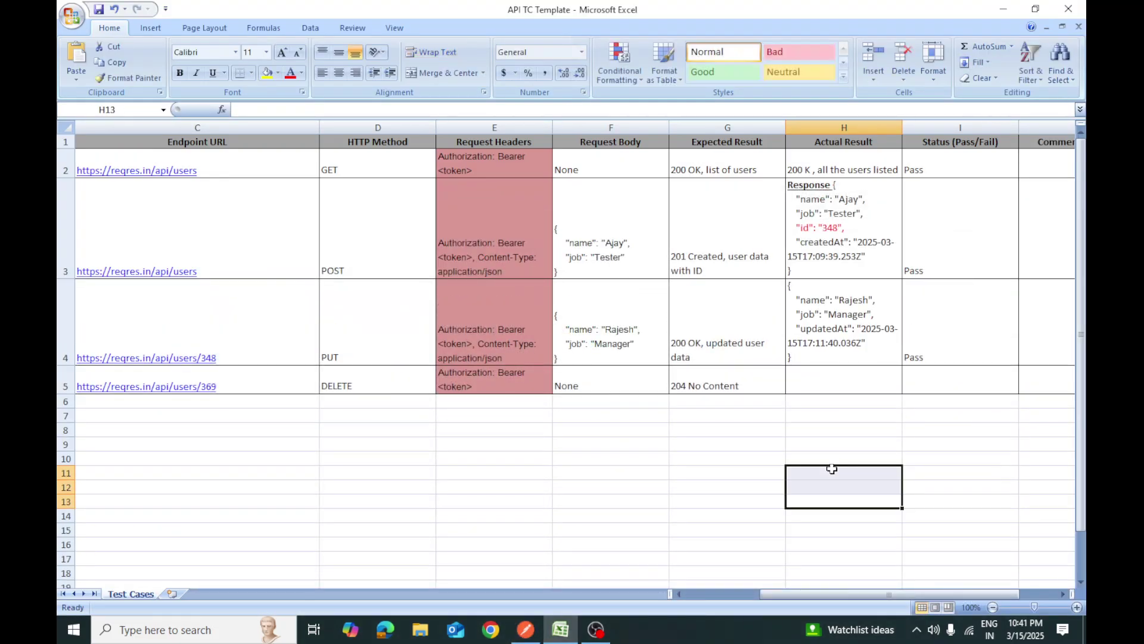
{"action": "left_click", "coordinate": [771, 334]}
Append "201 Created" after the response JSON in TC02's Actual Result cell.
{"action": "double_click", "coordinate": [847, 171]}
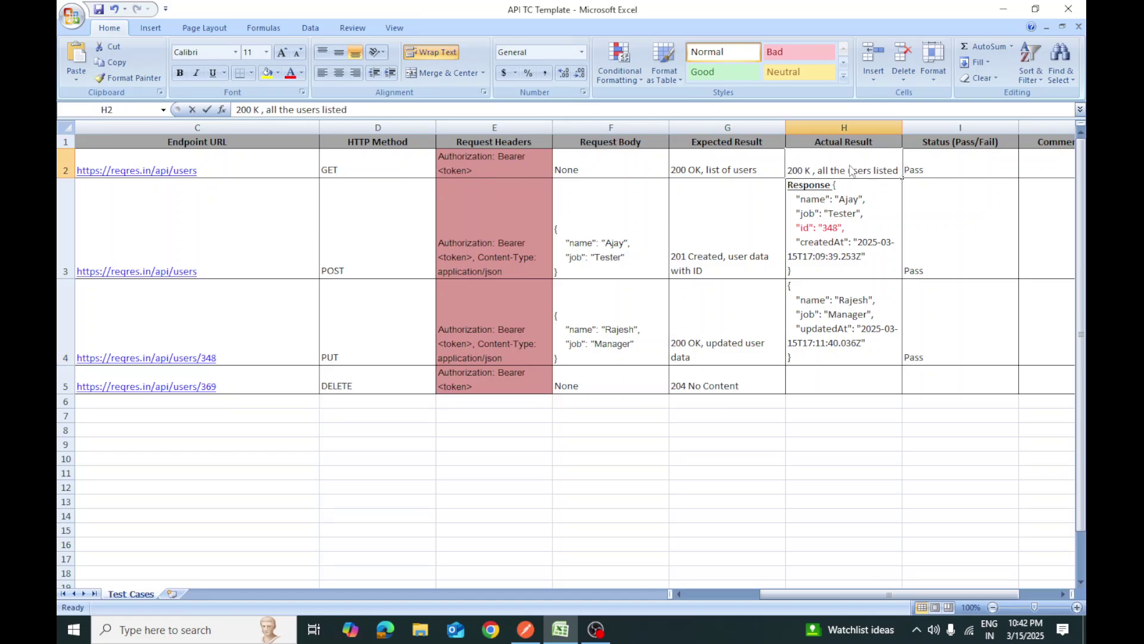
{"action": "left_click_drag", "start_coordinate": [789, 170], "coordinate": [825, 171]}
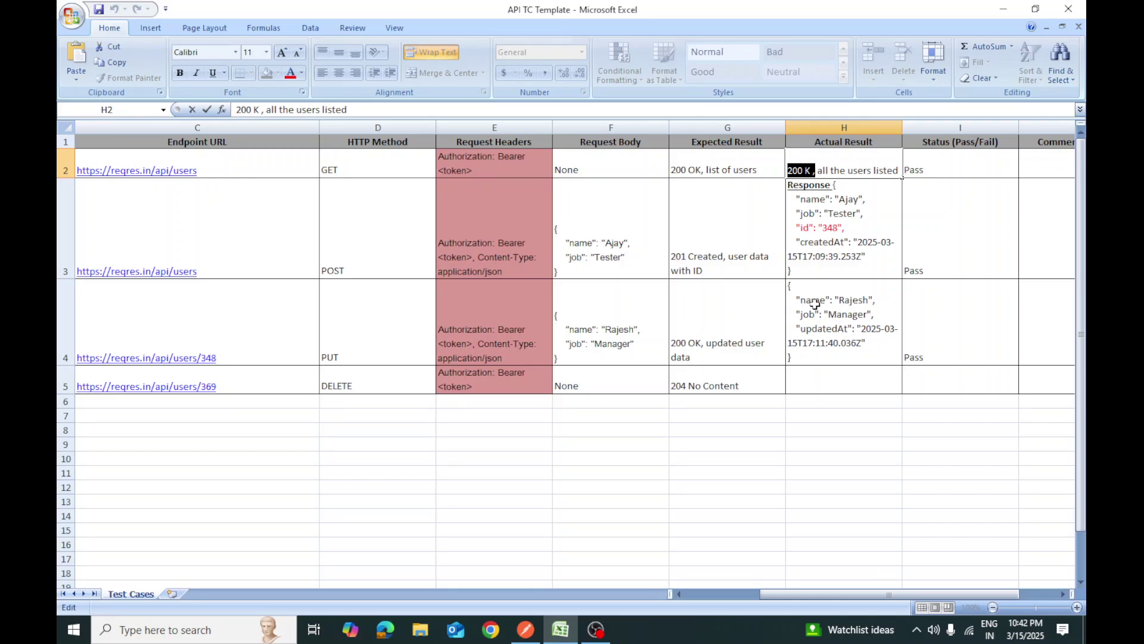
{"action": "double_click", "coordinate": [805, 271]}
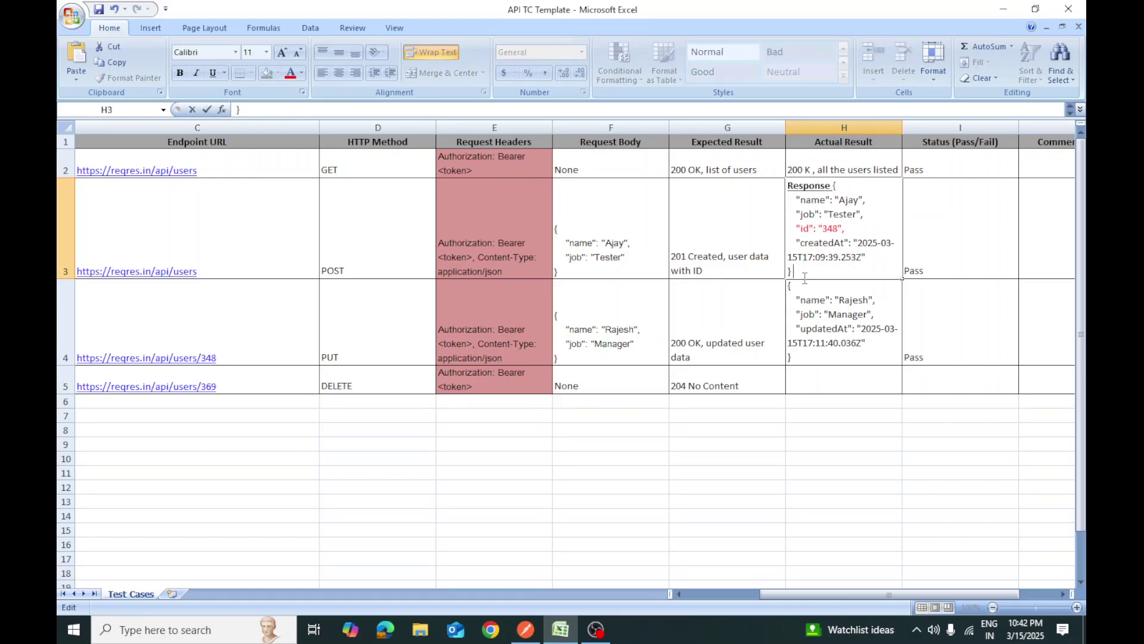
{"action": "type", "text": "200 K ,"}
{"action": "key", "text": "BackSpace"}
{"action": "type", "text": "1"}
{"action": "key", "text": "Return"}
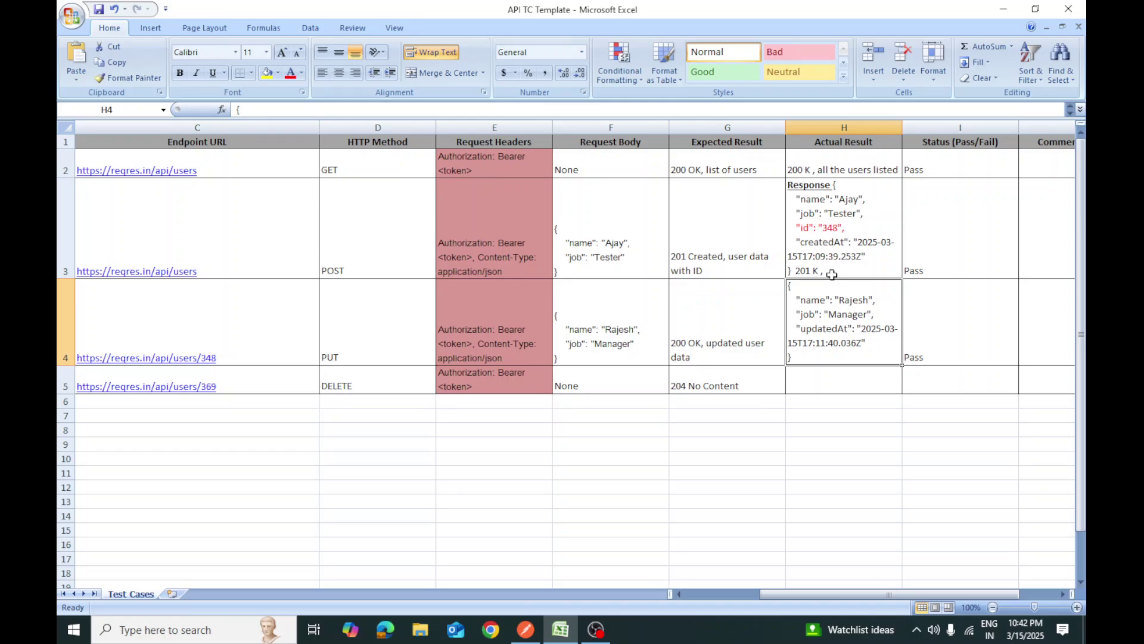
{"action": "left_click", "coordinate": [830, 271]}
{"action": "double_click", "coordinate": [830, 271]}
{"action": "key", "text": "BackSpace"}
{"action": "key", "text": "BackSpace"}
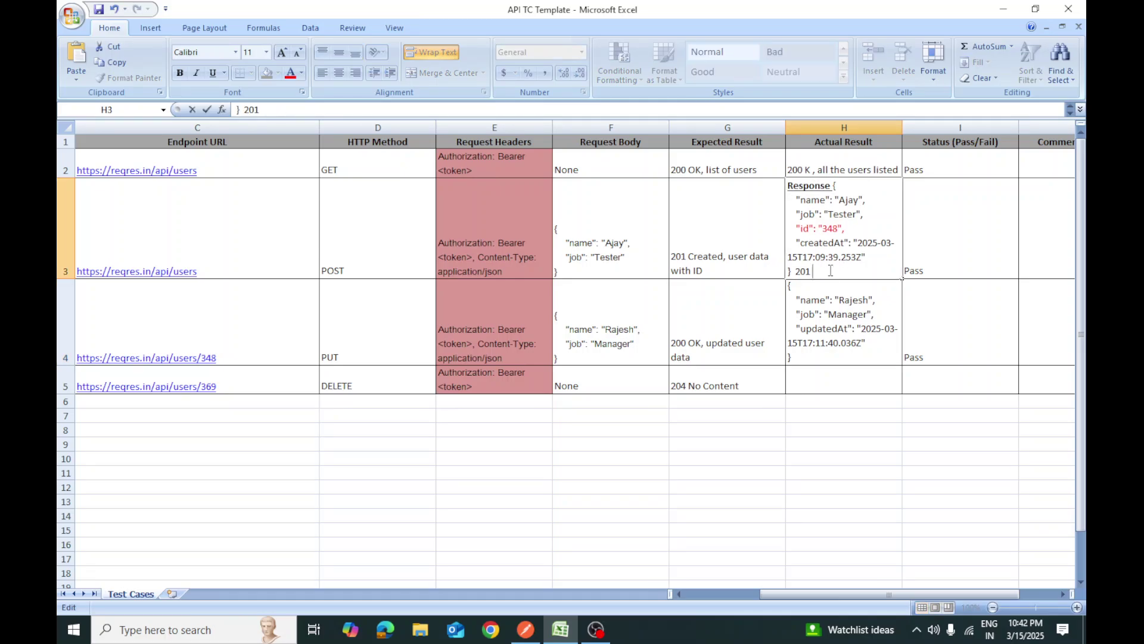
{"action": "type", "text": "Created"}
Append "200 OK" after the response JSON in TC03's Actual Result cell.
{"action": "left_click", "coordinate": [801, 357]}
{"action": "double_click", "coordinate": [801, 356]}
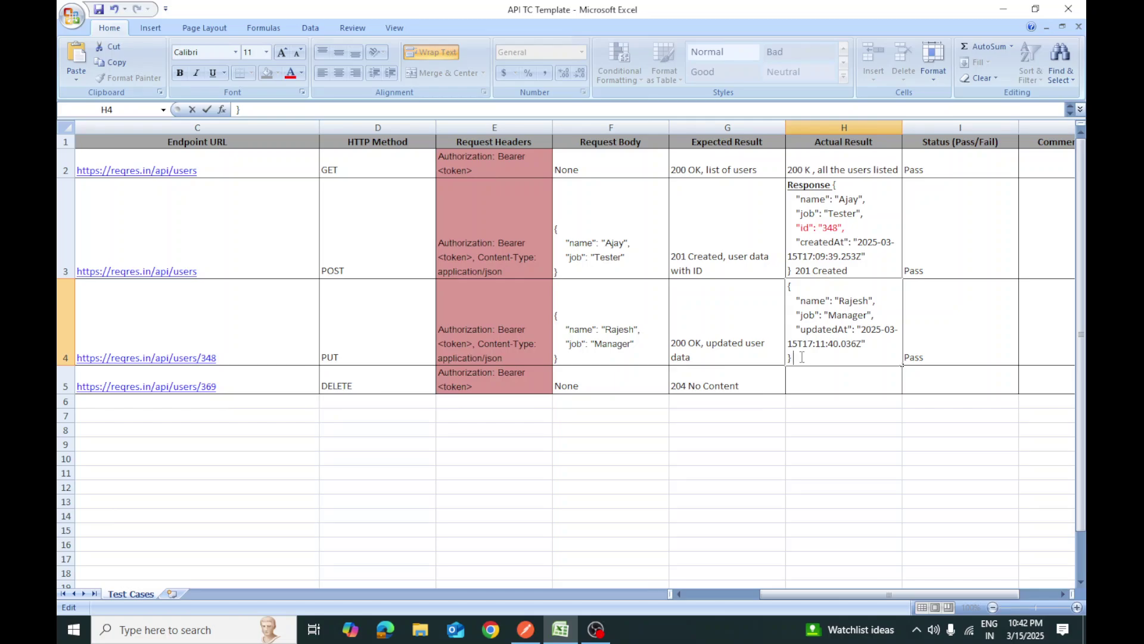
{"action": "type", "text": "200 K ,"}
{"action": "left_click", "coordinate": [820, 368]}
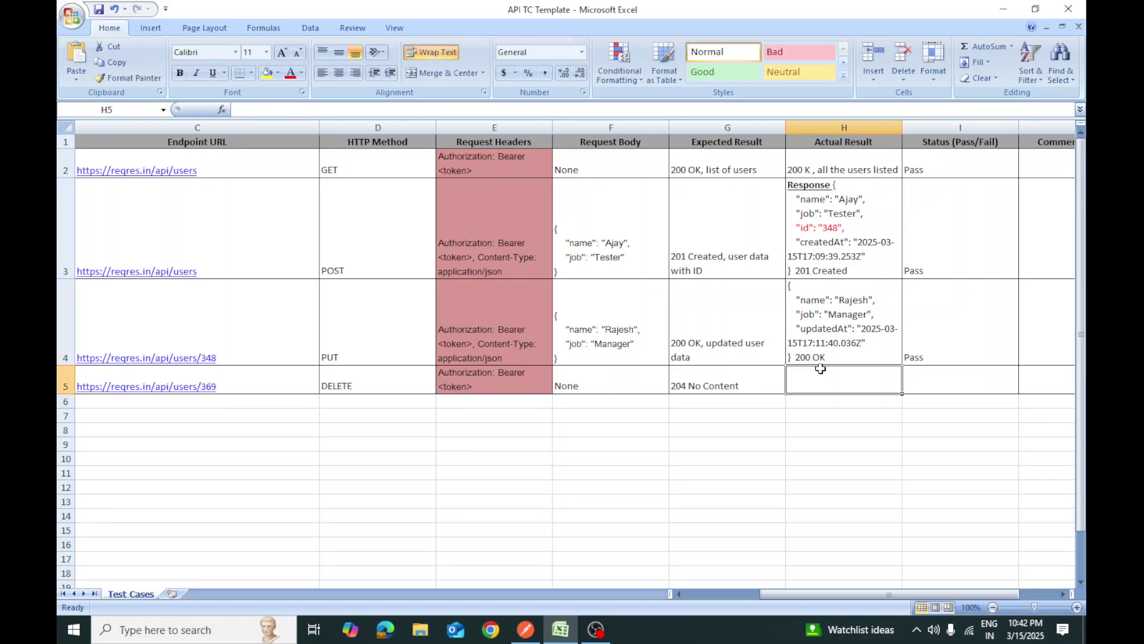
Check TC02_PostRequest's response status in Postman, and compare it with the results recorded in Excel.
{"action": "left_click", "coordinate": [526, 630]}
{"action": "left_click", "coordinate": [219, 143]}
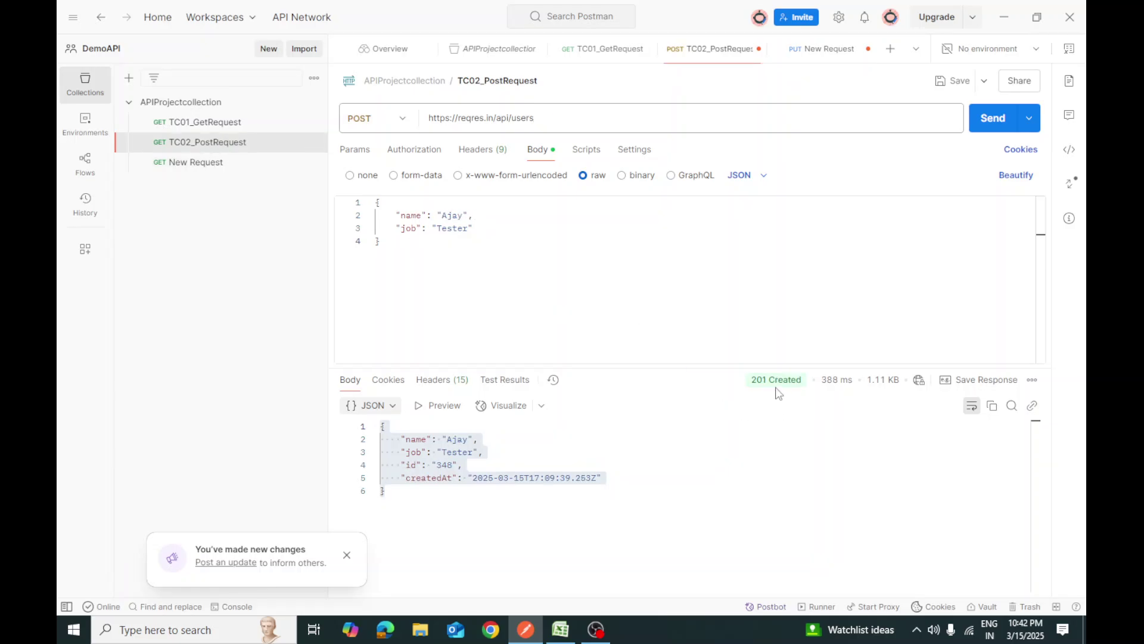
{"action": "mouse_move", "coordinate": [787, 392]}
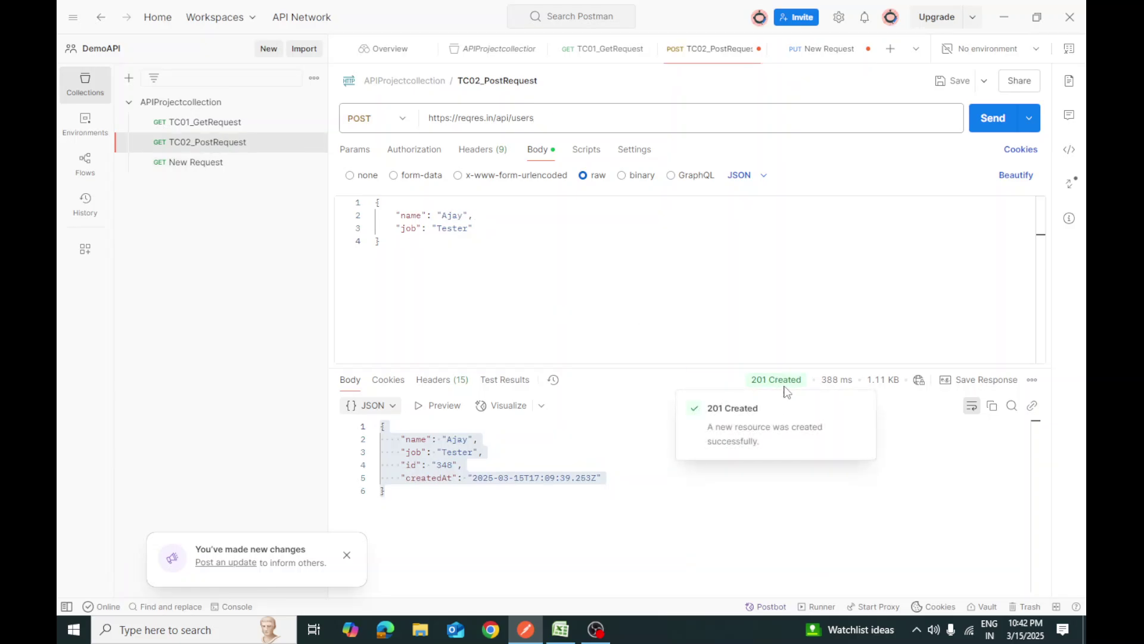
{"action": "left_click", "coordinate": [560, 629]}
{"action": "left_click", "coordinate": [841, 266]}
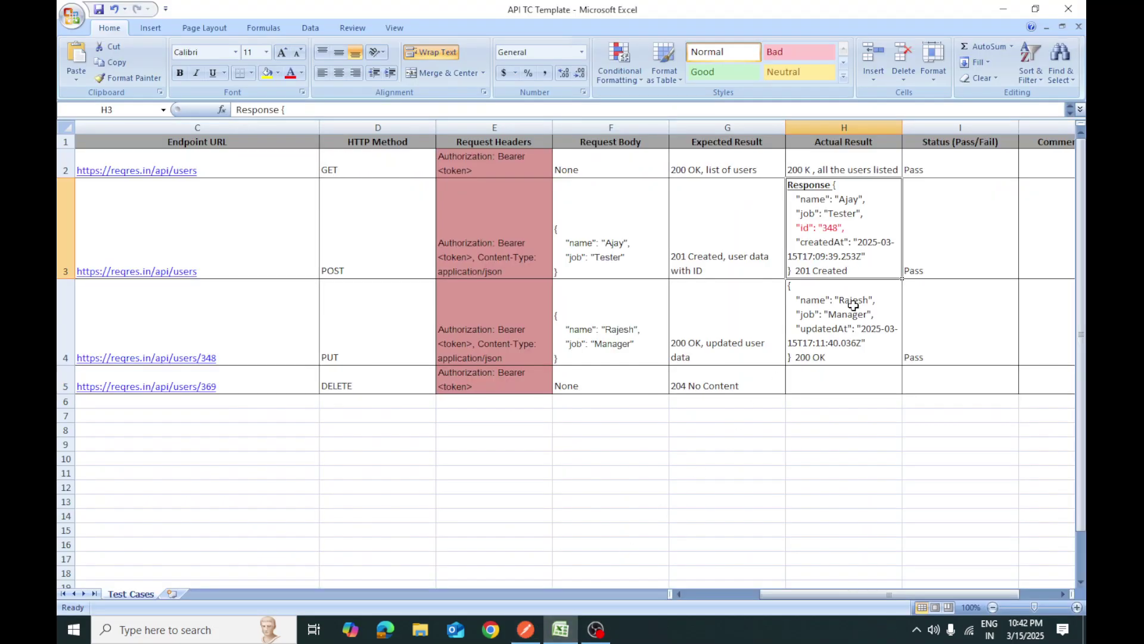
{"action": "left_click", "coordinate": [843, 337]}
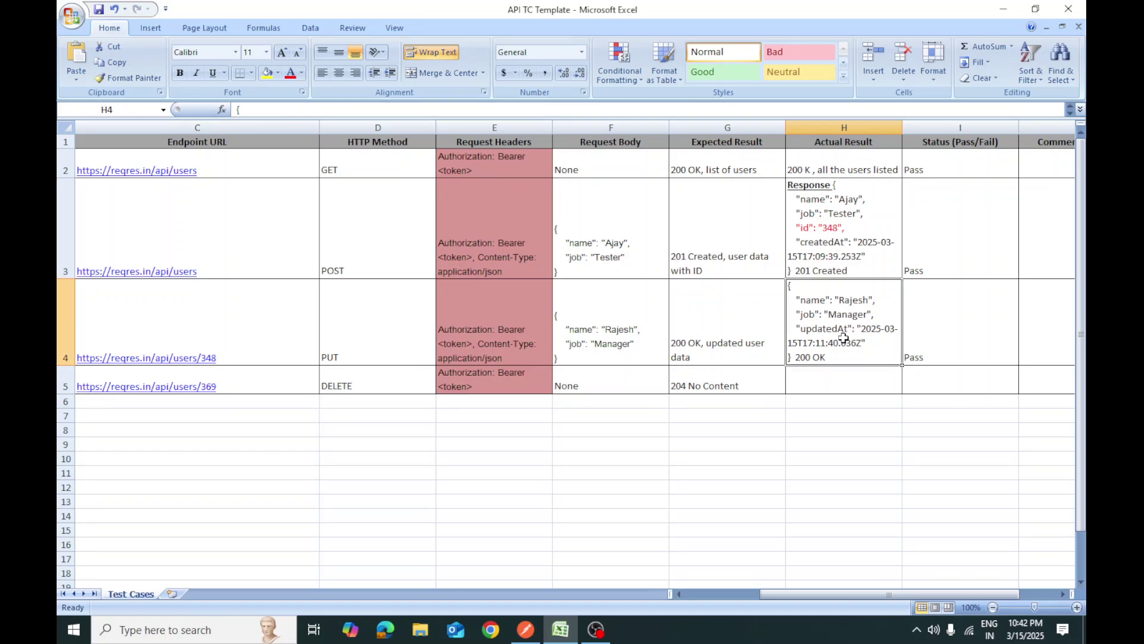
{"action": "left_click", "coordinate": [935, 335]}
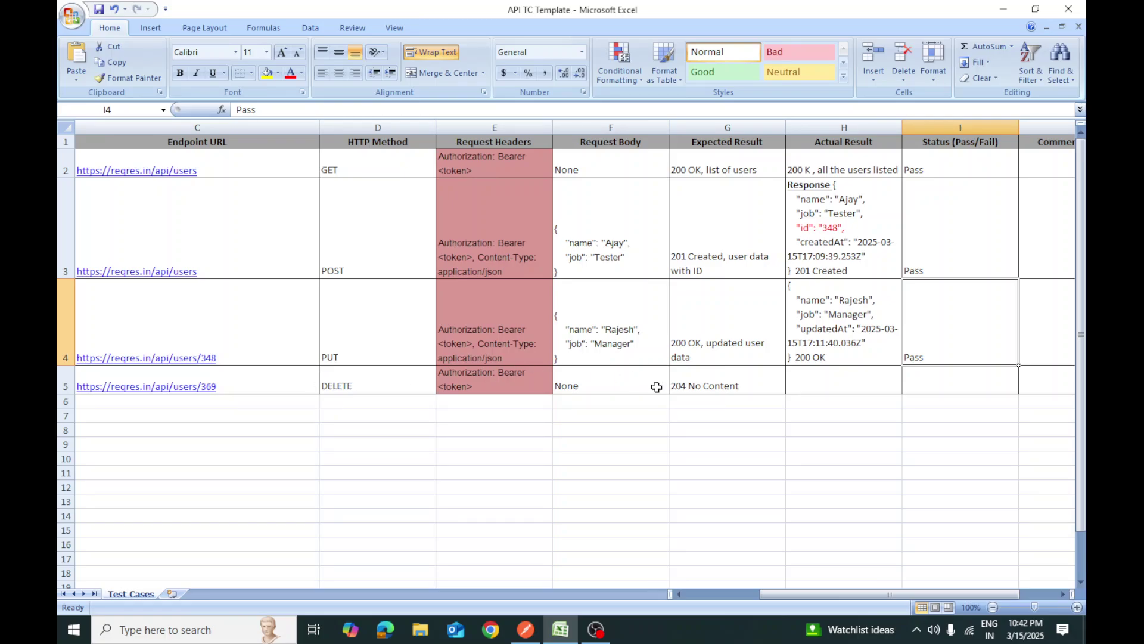
{"action": "left_click", "coordinate": [238, 357]}
{"action": "key", "text": "ctrl+c"}
{"action": "left_click", "coordinate": [245, 384]}
{"action": "key", "text": "ctrl+v"}
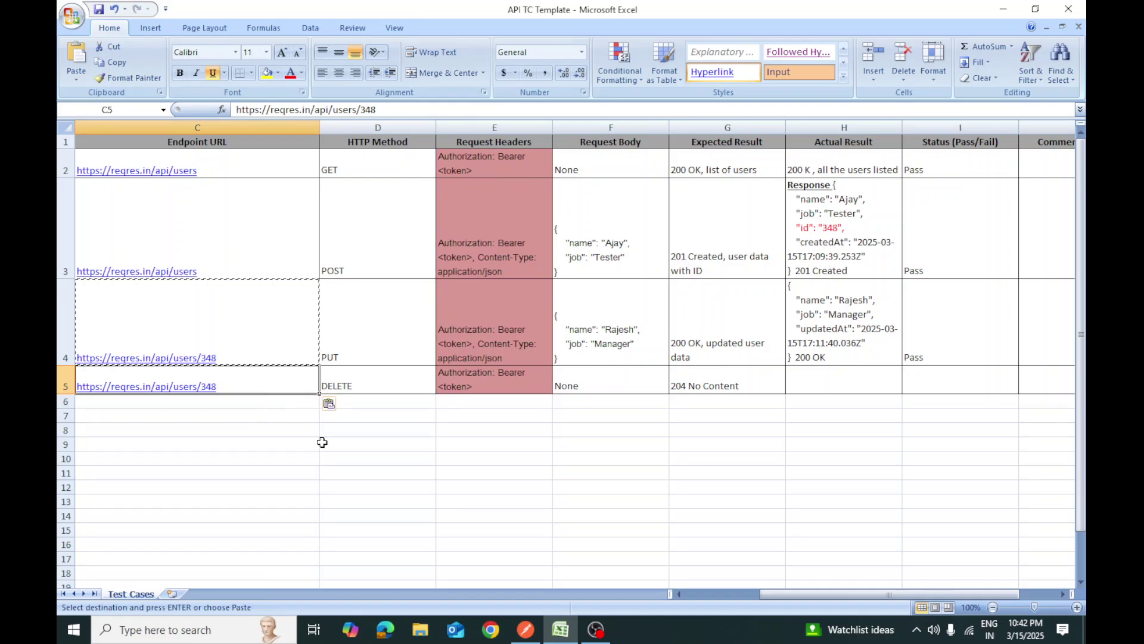
{"action": "left_click", "coordinate": [754, 592]}
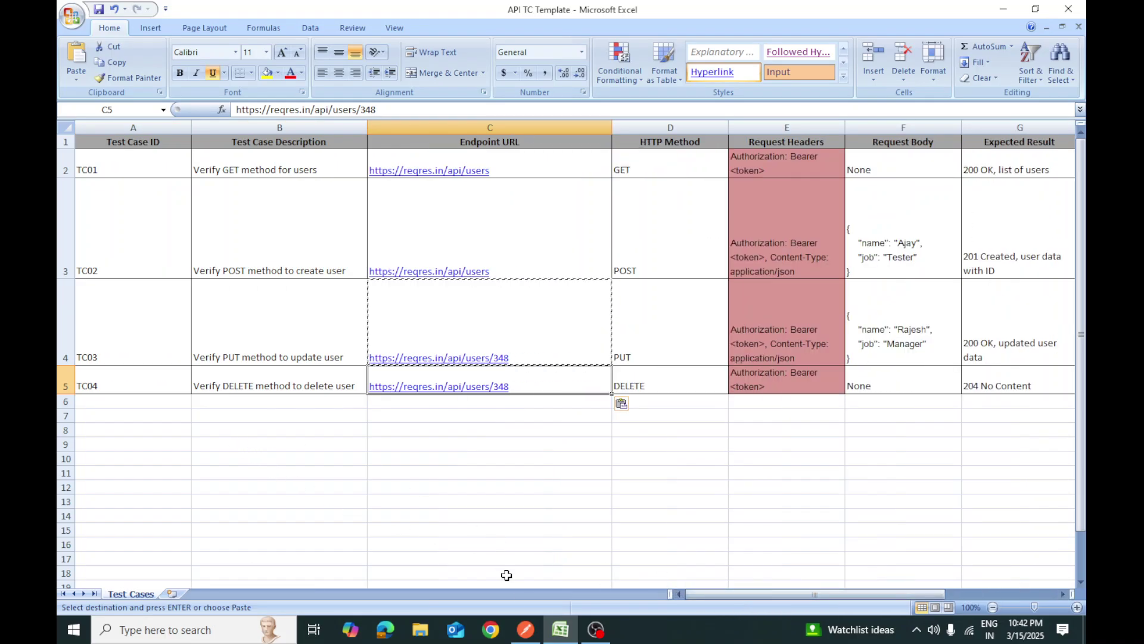
Switch to Postman, rename the new PUT request as Tc03_PUTREQUEST and save it.
{"action": "left_click", "coordinate": [525, 630]}
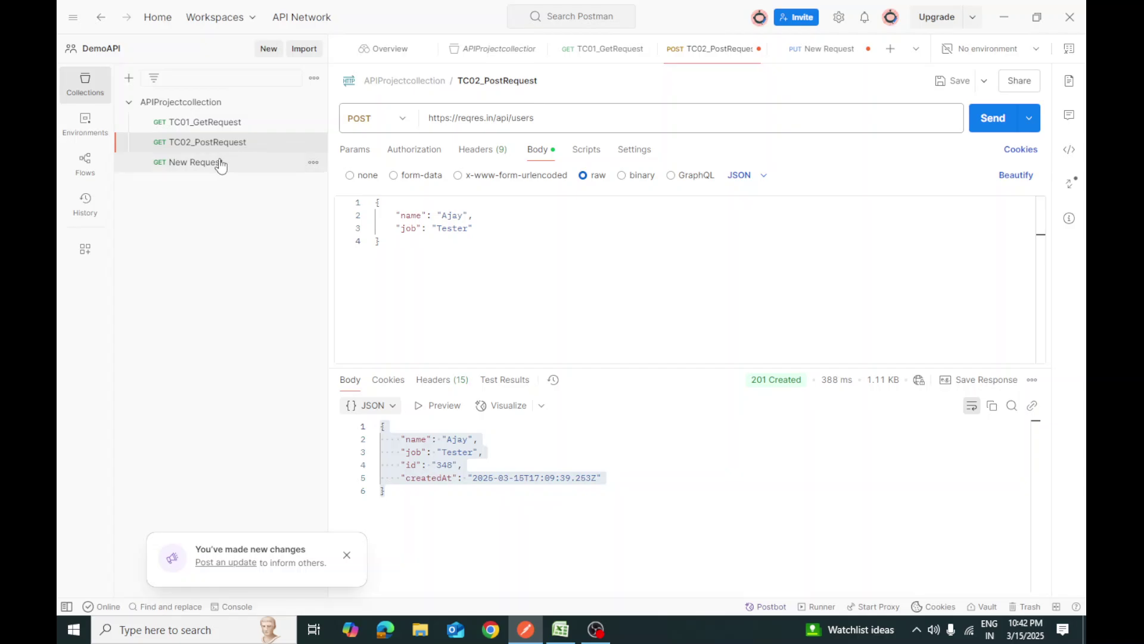
{"action": "left_click", "coordinate": [200, 167]}
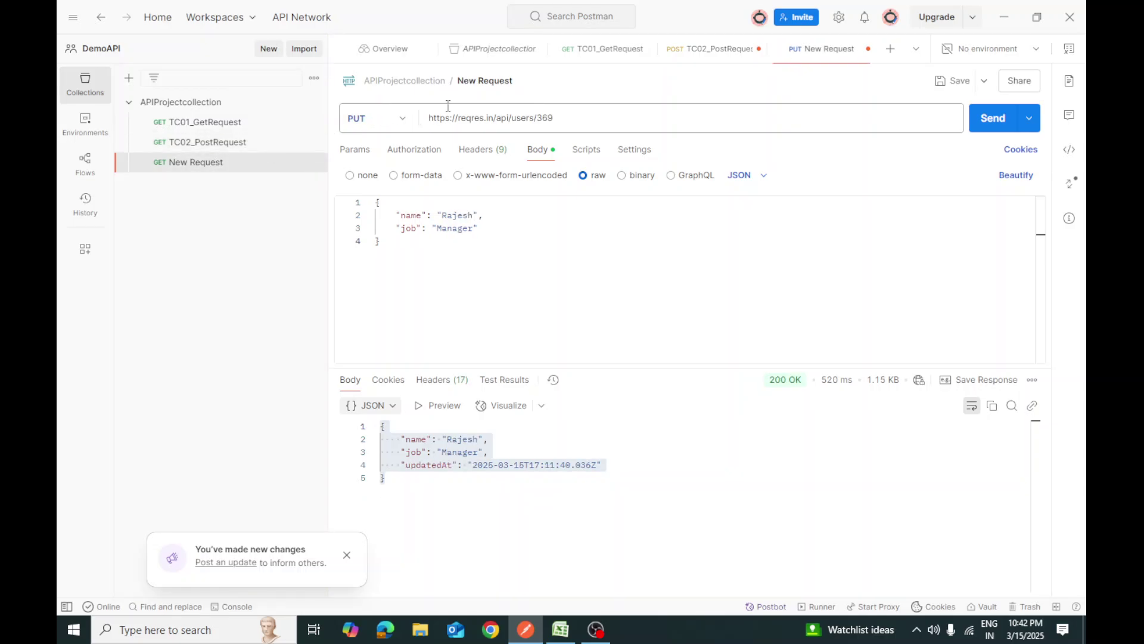
{"action": "left_click", "coordinate": [490, 82]}
{"action": "key", "text": "BackSpace"}
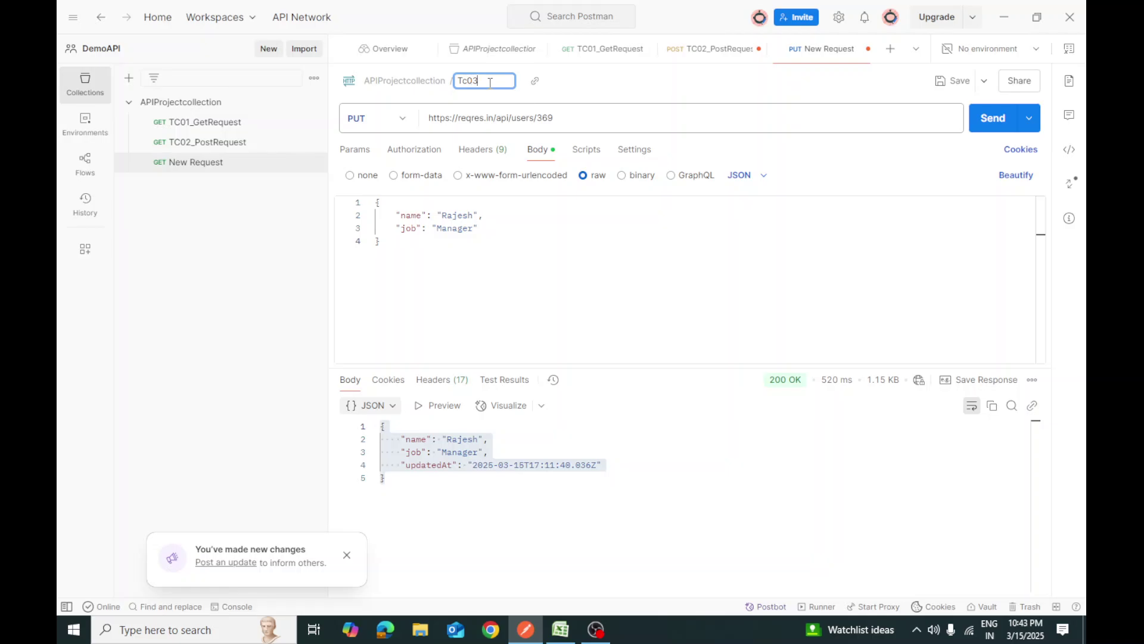
{"action": "type", "text": "Tc03_PUTREQUEST"}
{"action": "left_click", "coordinate": [954, 80]}
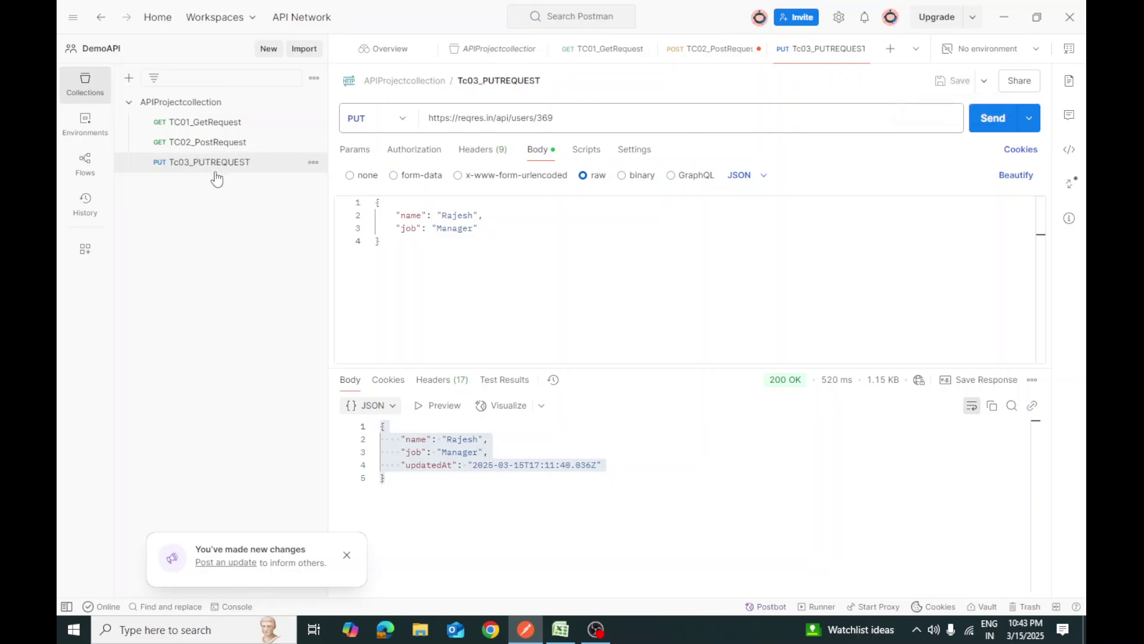
Add a new request to APIProjectcollection and name it TC04_DELETERequest.
{"action": "left_click", "coordinate": [312, 103]}
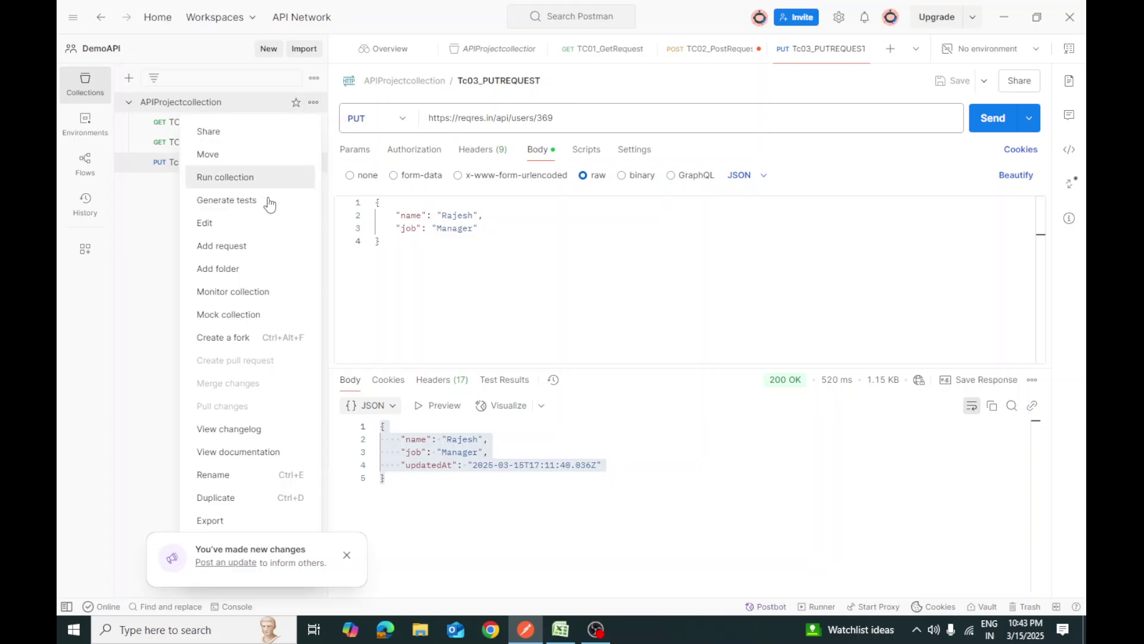
{"action": "left_click", "coordinate": [239, 245]}
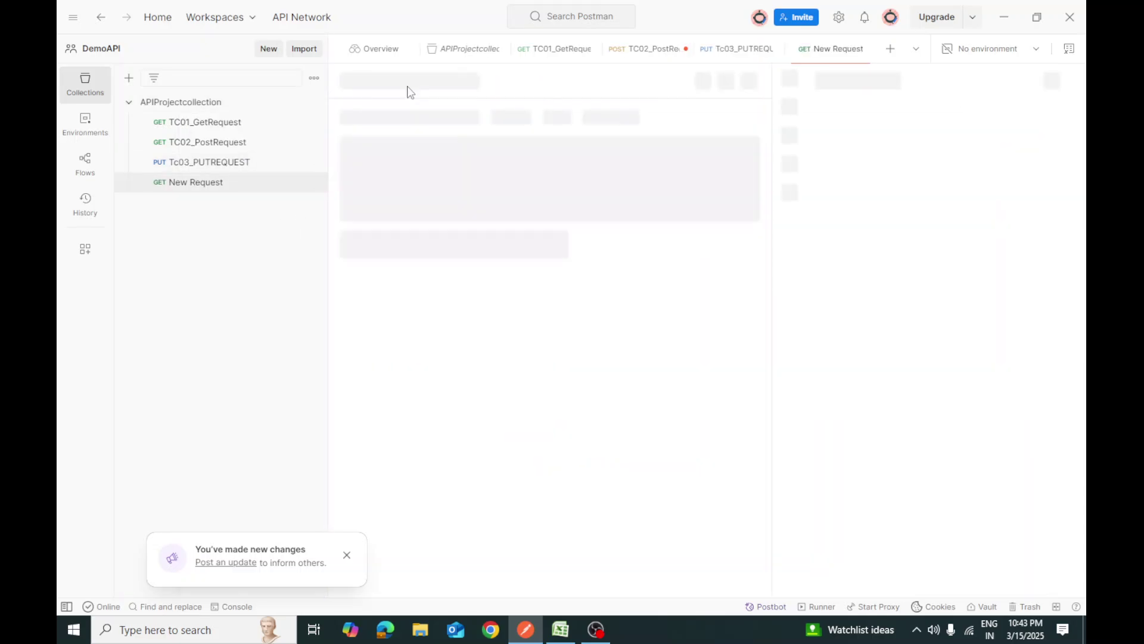
{"action": "type", "text": "TC04_DE"}
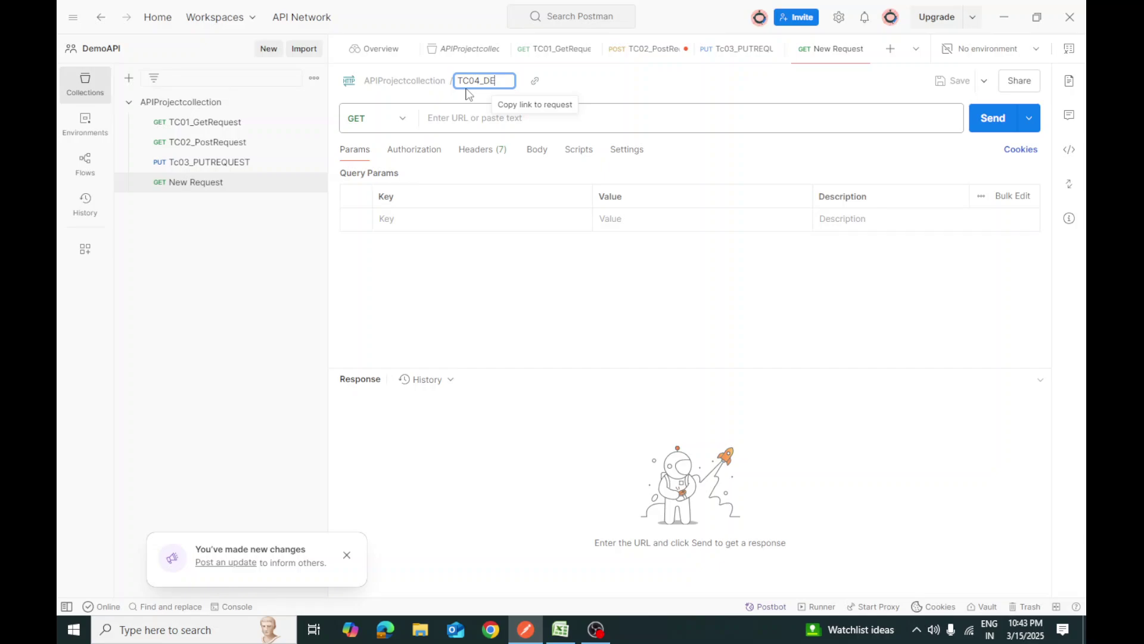
{"action": "type", "text": "LETERequest"}
{"action": "left_click", "coordinate": [407, 127]}
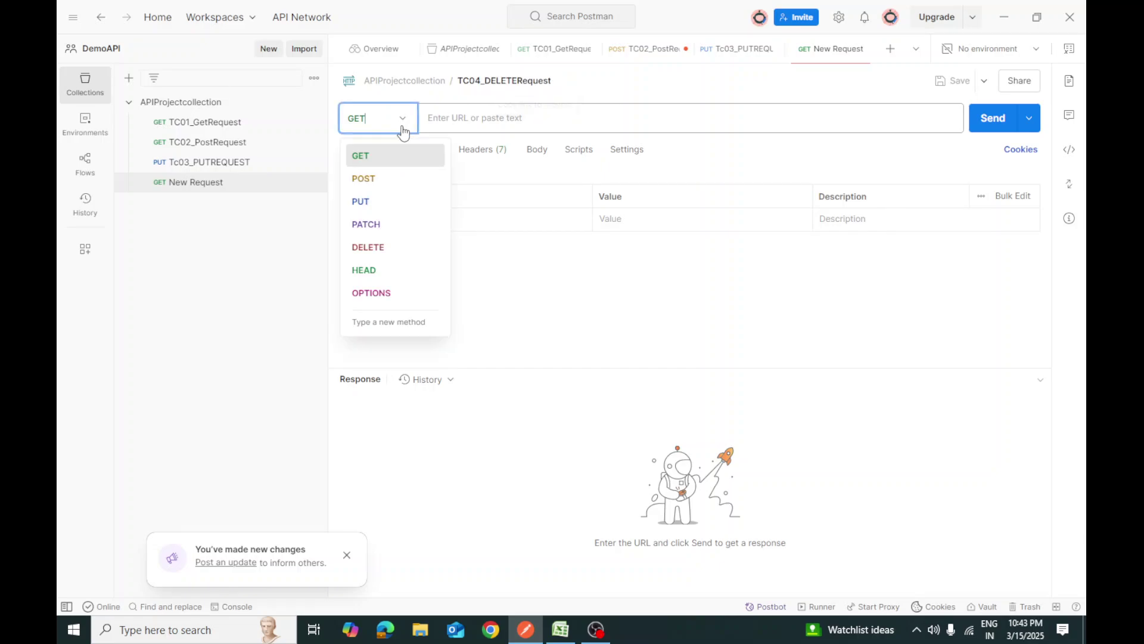
{"action": "left_click", "coordinate": [371, 244]}
{"action": "left_click", "coordinate": [462, 122]}
{"action": "key", "text": "ctrl+v"}
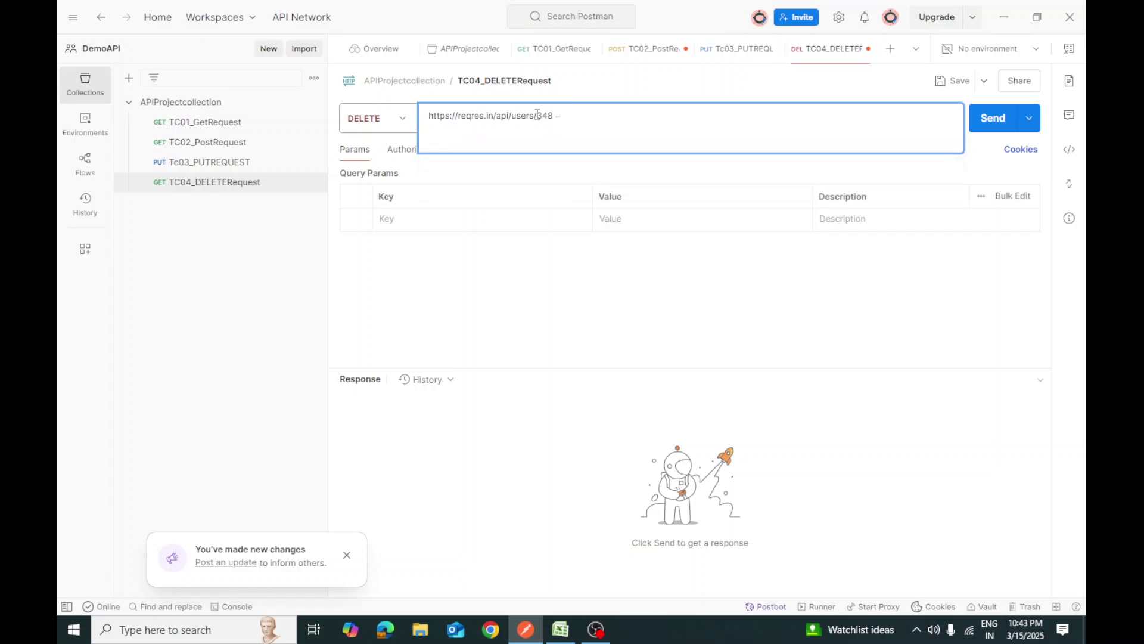
{"action": "key", "text": "BackSpace"}
{"action": "left_click", "coordinate": [486, 290]}
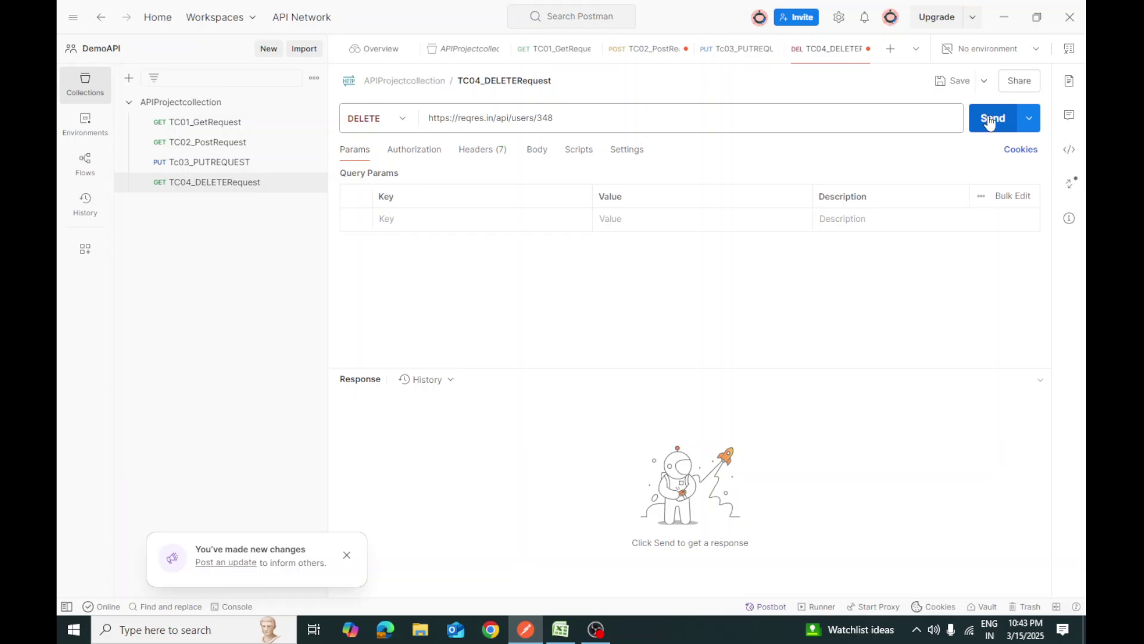
Check TC04's Request Body in the Excel sheet, then send the DELETE request in Postman and select its response status.
{"action": "left_click", "coordinate": [560, 629]}
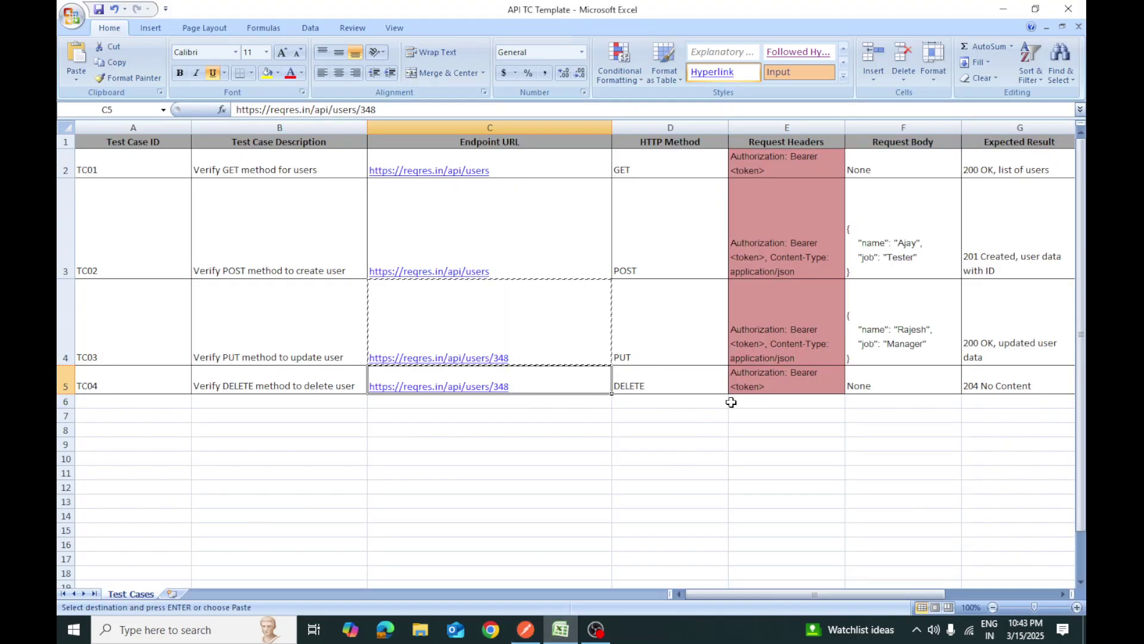
{"action": "left_click", "coordinate": [890, 377]}
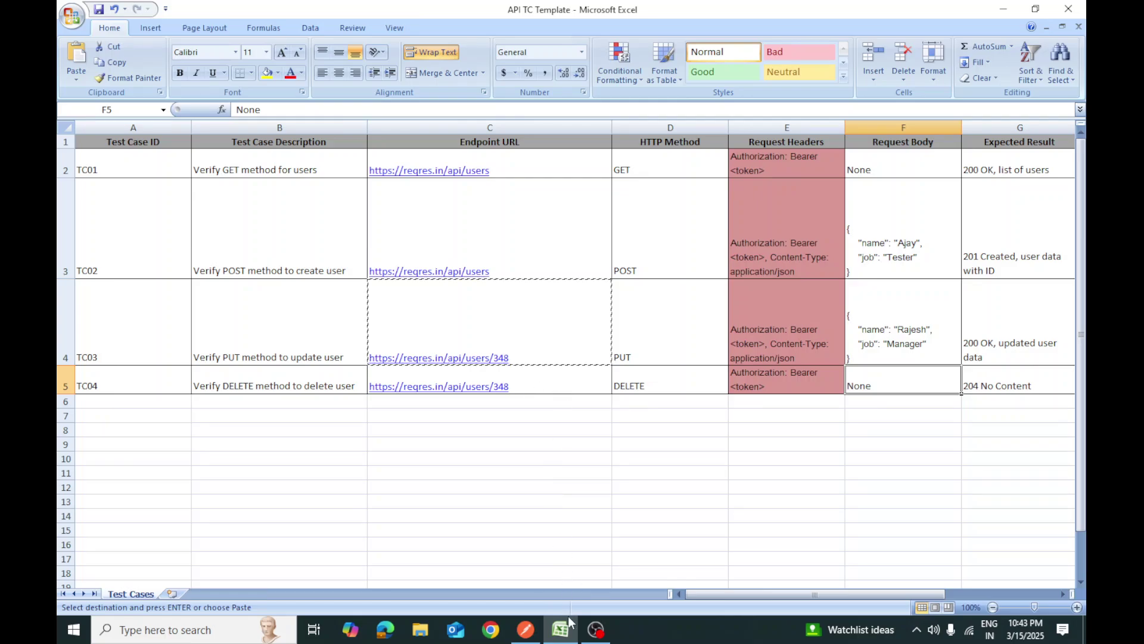
{"action": "left_click", "coordinate": [528, 632]}
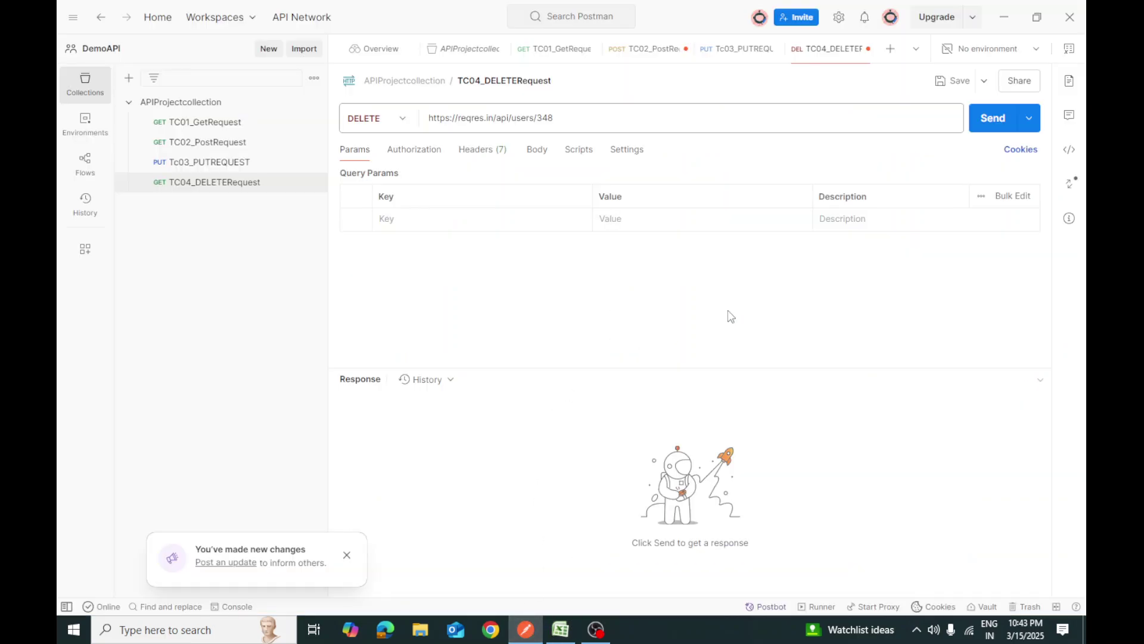
{"action": "left_click", "coordinate": [990, 122]}
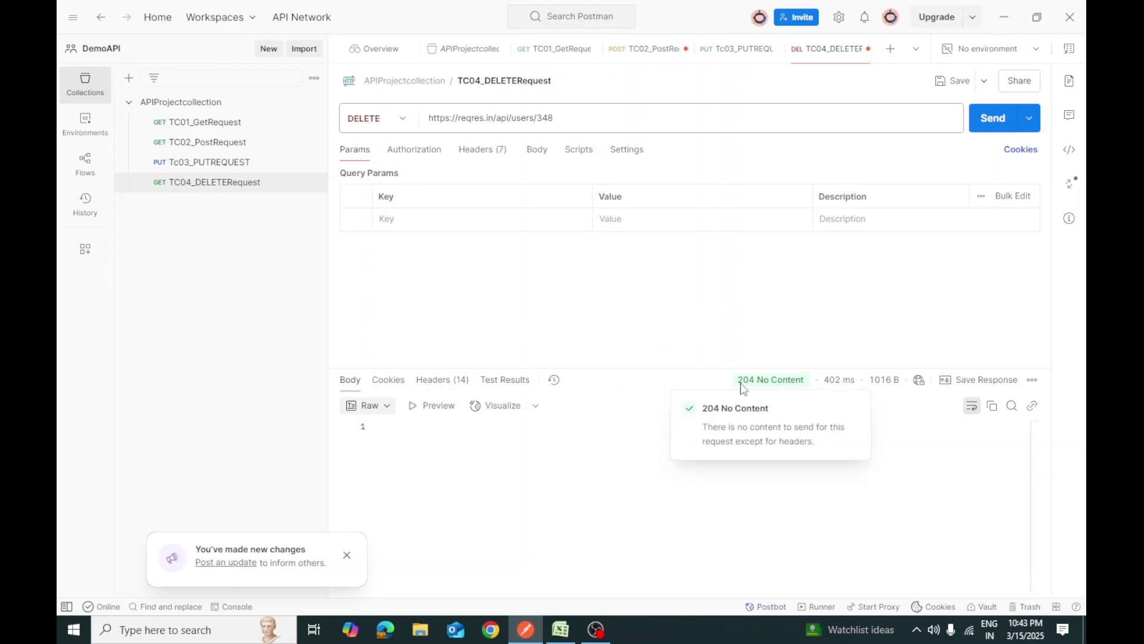
{"action": "mouse_move", "coordinate": [738, 380]}
{"action": "left_mouse_down"}
{"action": "mouse_move", "coordinate": [808, 382]}
{"action": "mouse_move", "coordinate": [742, 390]}
{"action": "left_mouse_up"}
Switch to Excel and copy TC04's Expected Result, 204 No Content, into its Actual Result cell.
{"action": "left_click", "coordinate": [560, 629]}
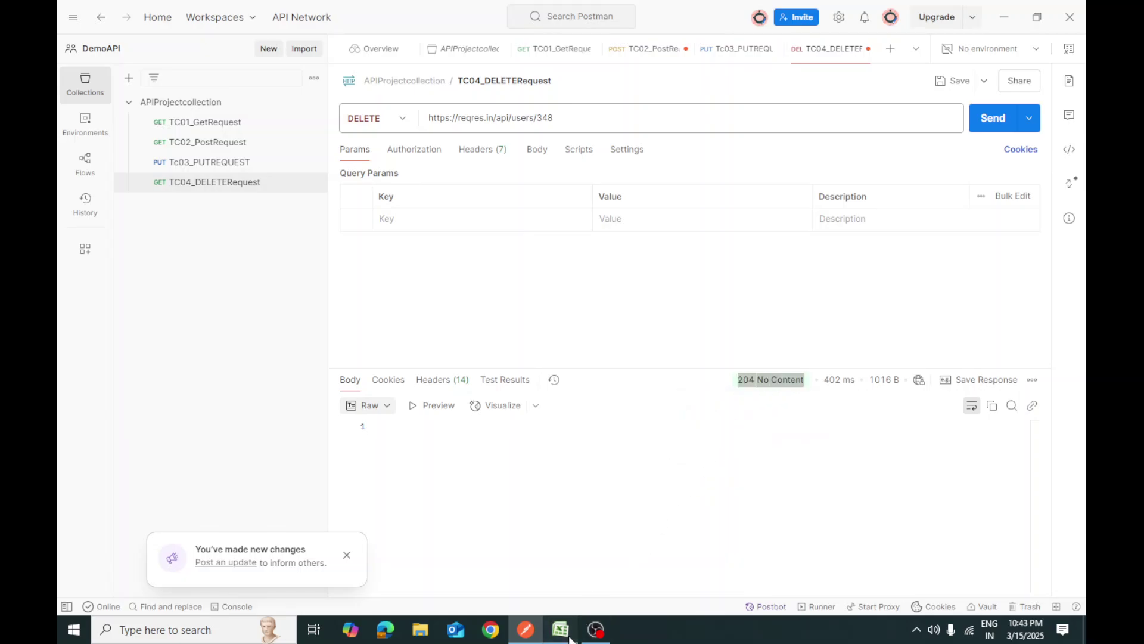
{"action": "left_click", "coordinate": [993, 381]}
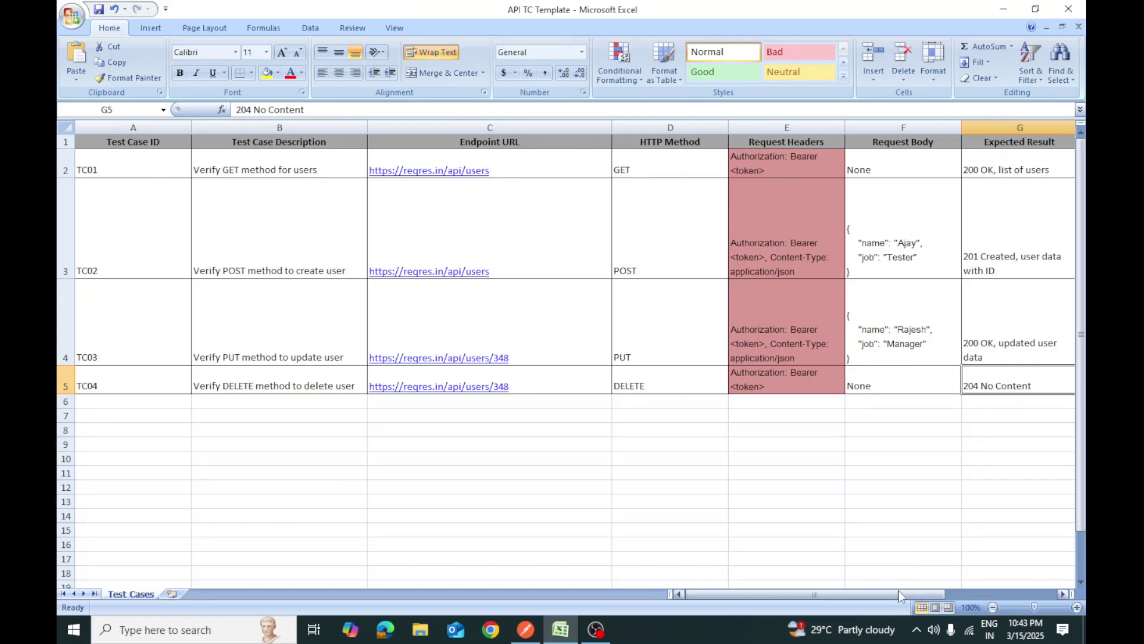
{"action": "left_click_drag", "start_coordinate": [900, 594], "coordinate": [937, 594]}
{"action": "key", "text": "ctrl+c"}
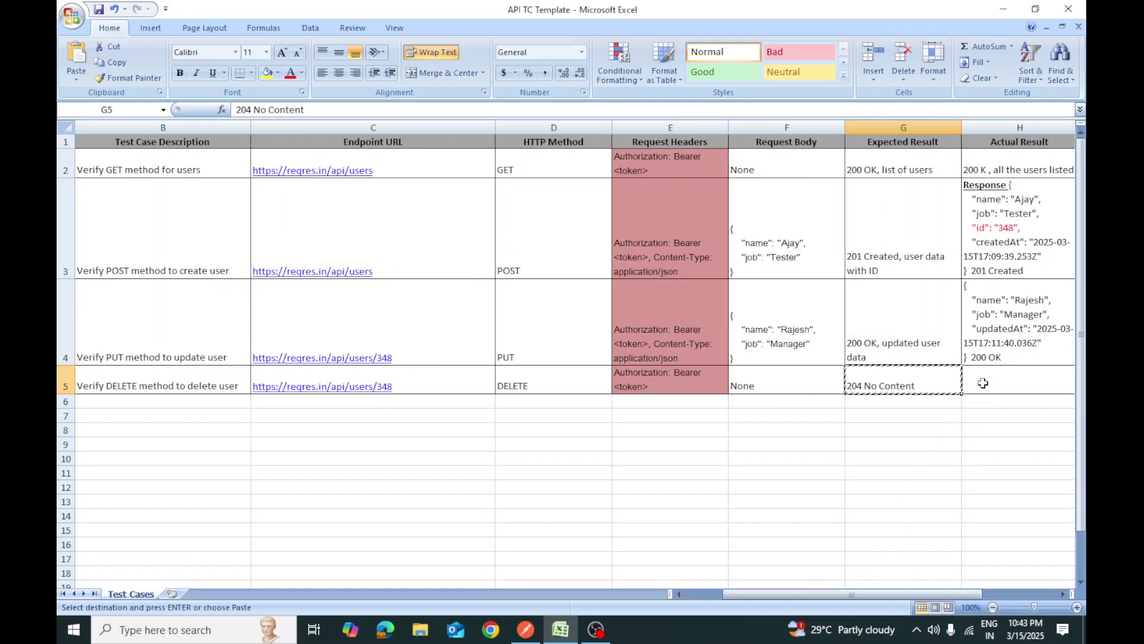
{"action": "left_click", "coordinate": [983, 384]}
{"action": "key", "text": "ctrl+v"}
Enter Pass as TC04's Status (Pass/Fail) in the test case sheet.
{"action": "scroll", "coordinate": [985, 413], "scroll_direction": "right", "scroll_amount": 2}
{"action": "left_click", "coordinate": [725, 381]}
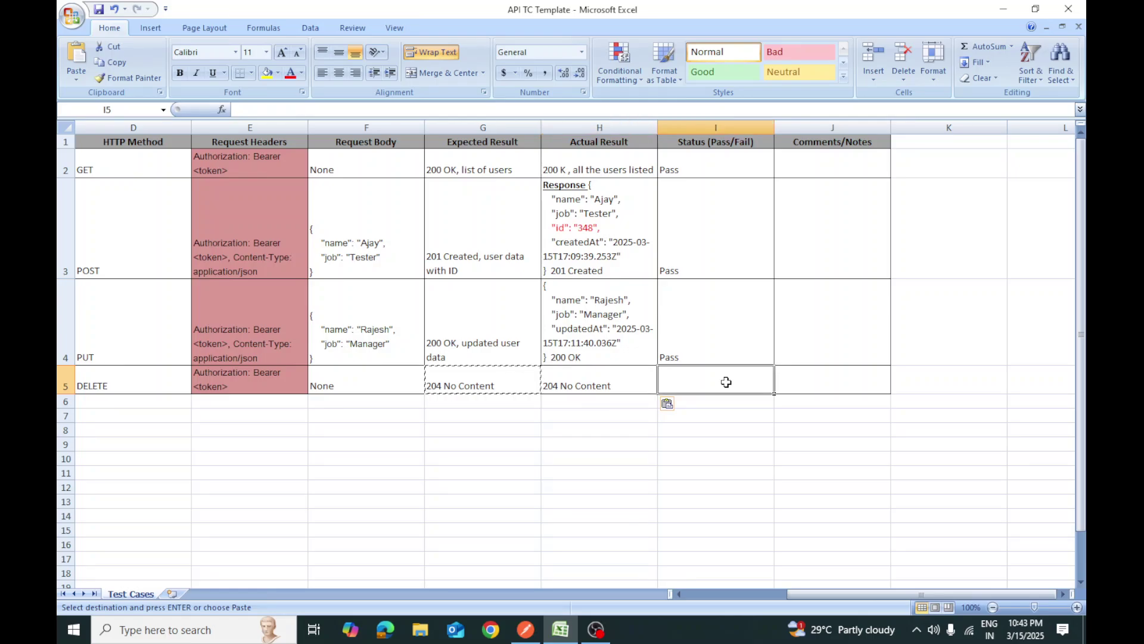
{"action": "type", "text": "Pass"}
{"action": "key", "text": "ctrl+Return"}
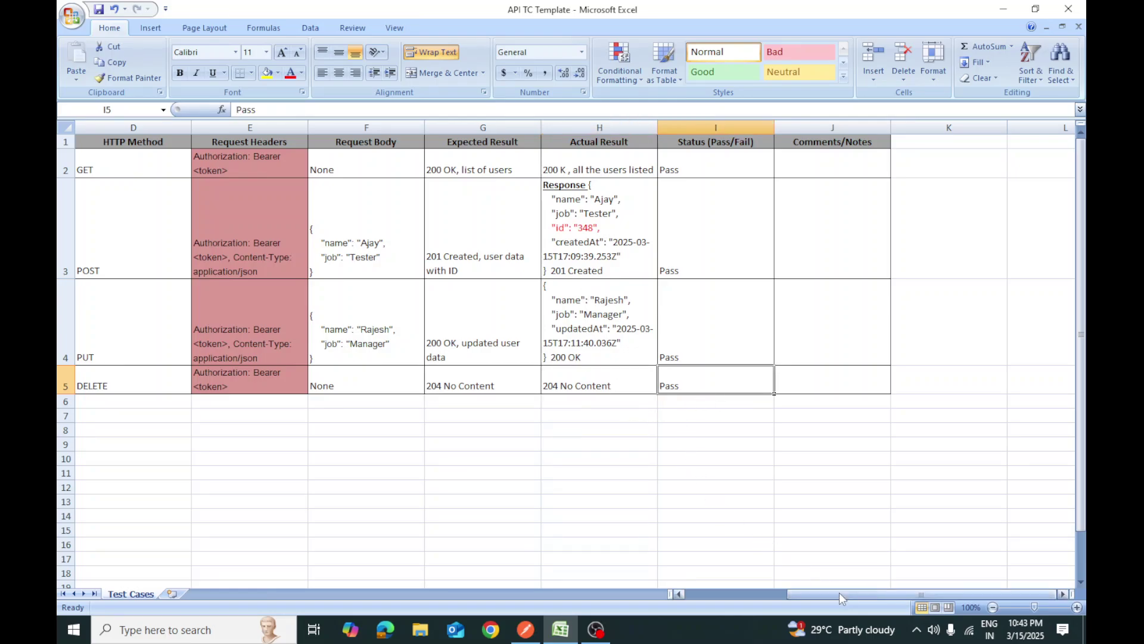
{"action": "left_click_drag", "start_coordinate": [839, 594], "coordinate": [763, 596]}
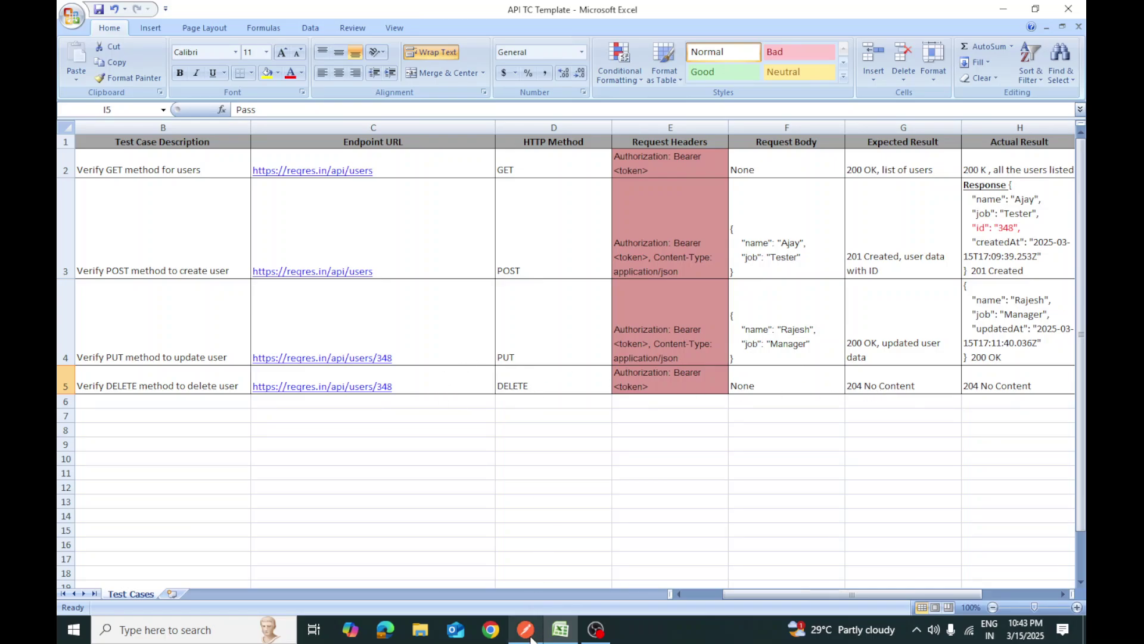
{"action": "left_click", "coordinate": [439, 384]}
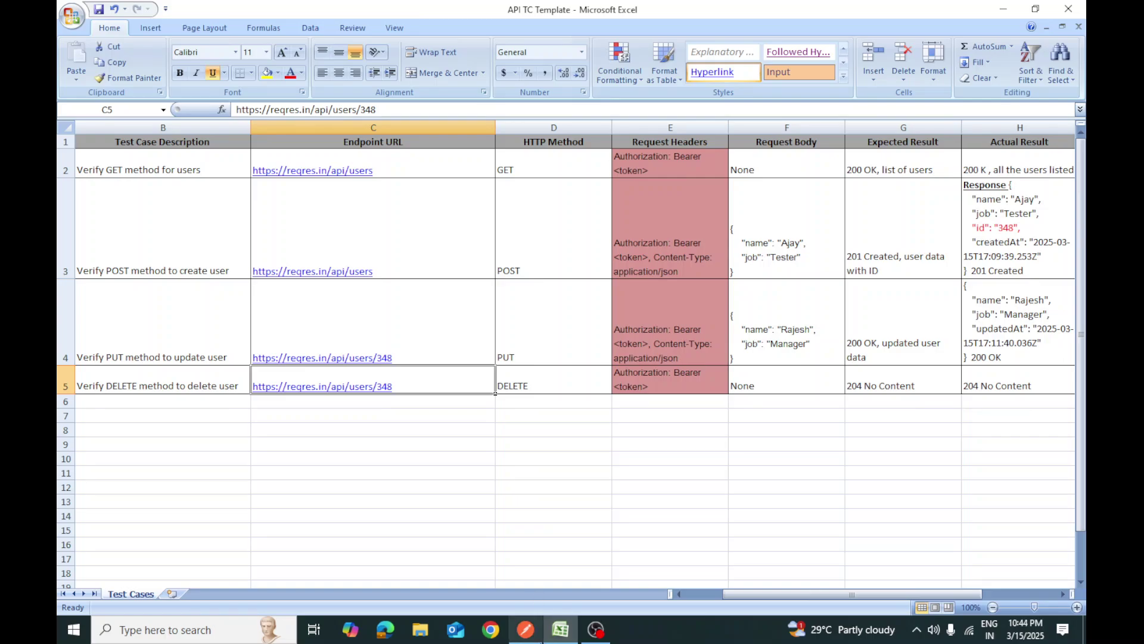
{"action": "key", "text": "alt+Tab"}
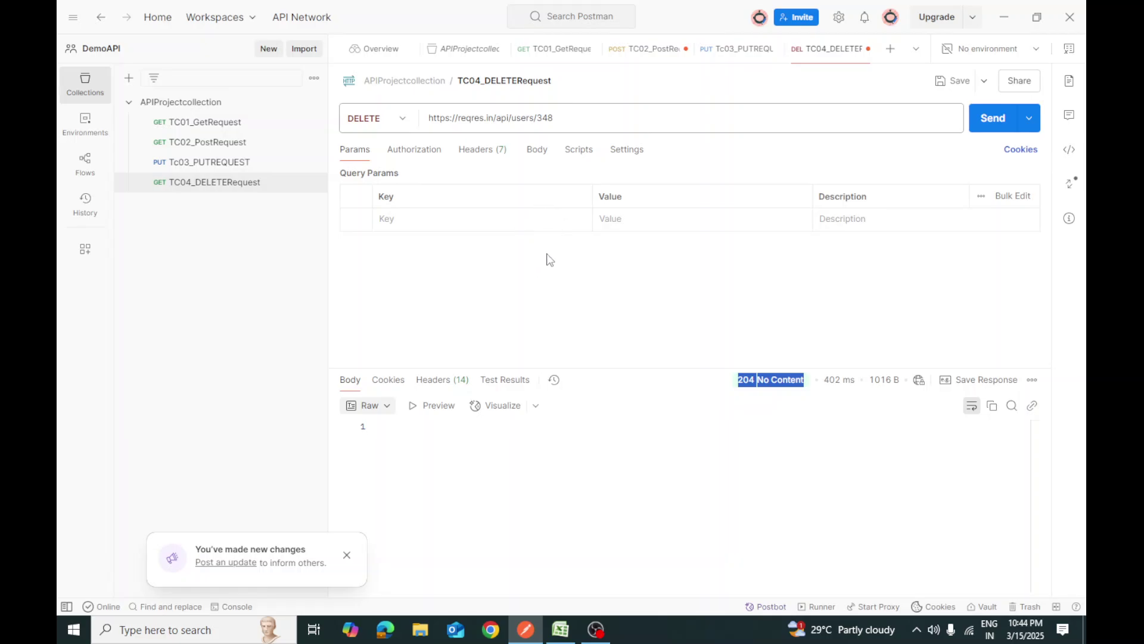
Open Notepad and start a list of API validation points with the line "Response - 200 ,201".
{"action": "left_click", "coordinate": [196, 627]}
{"action": "type", "text": "notepad"}
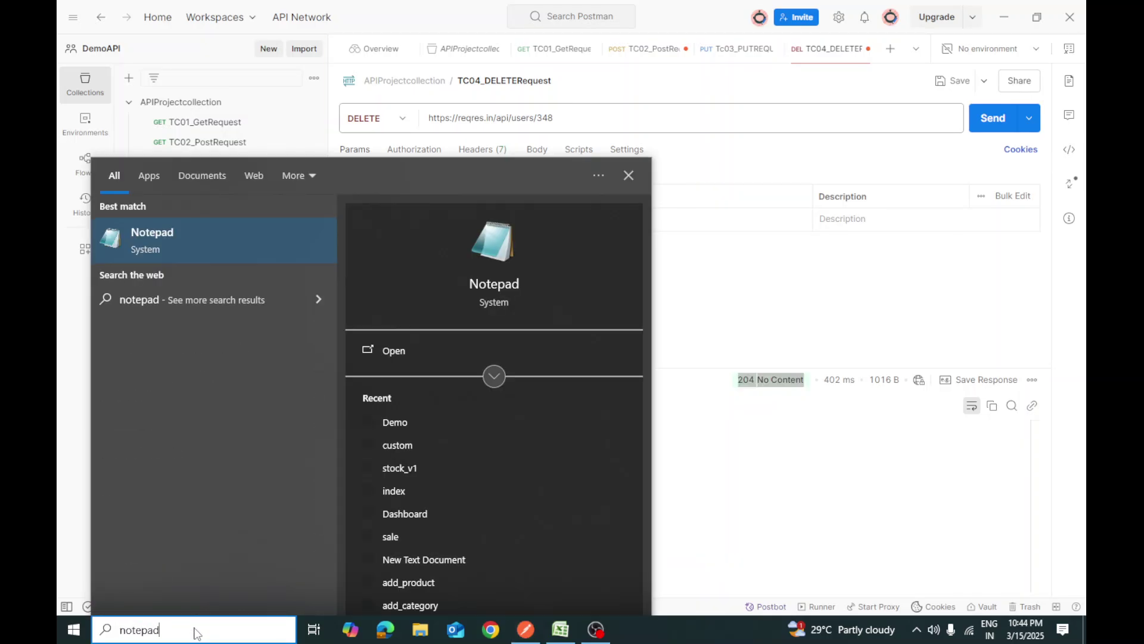
{"action": "key", "text": "Return"}
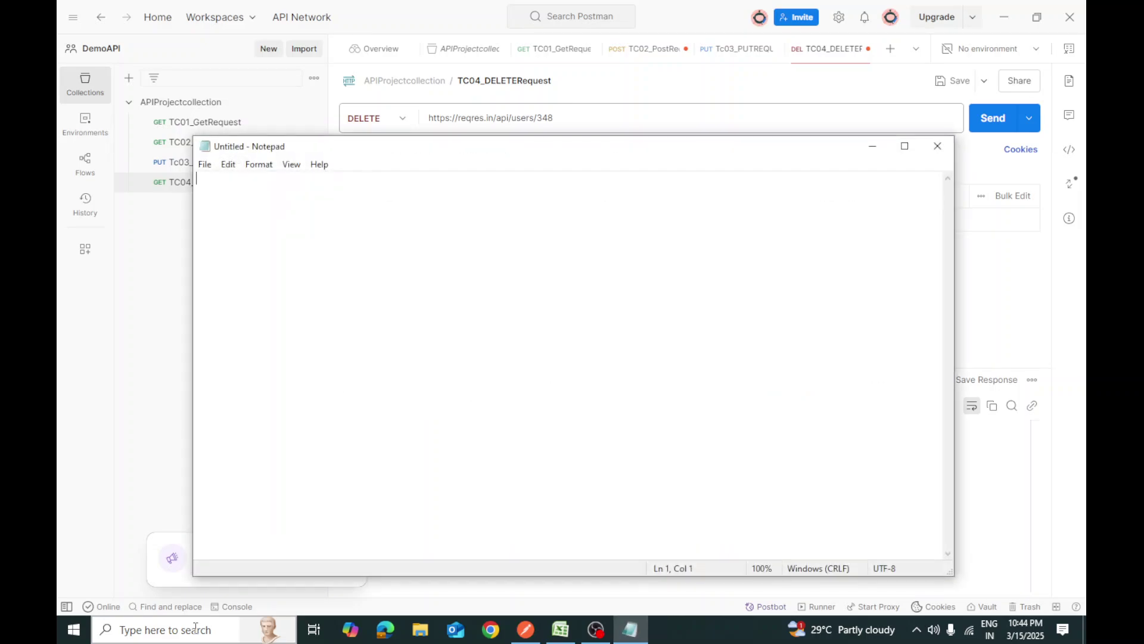
{"action": "type", "text": "Re"}
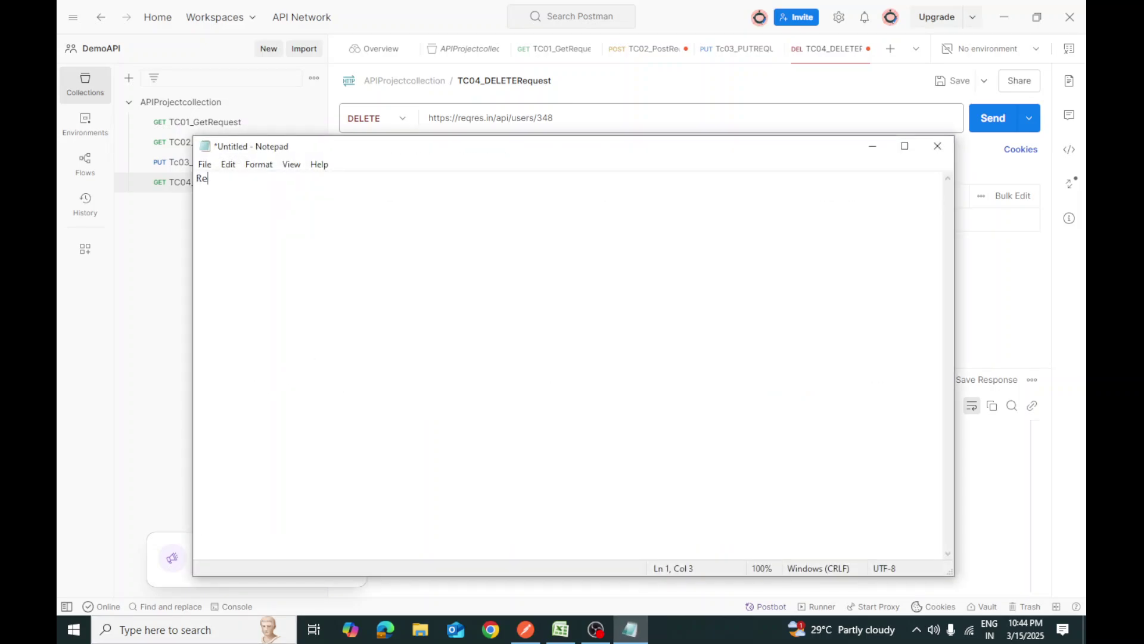
{"action": "type", "text": "sponse - 200 ,201"}
{"action": "left_click_drag", "start_coordinate": [556, 153], "coordinate": [608, 77]}
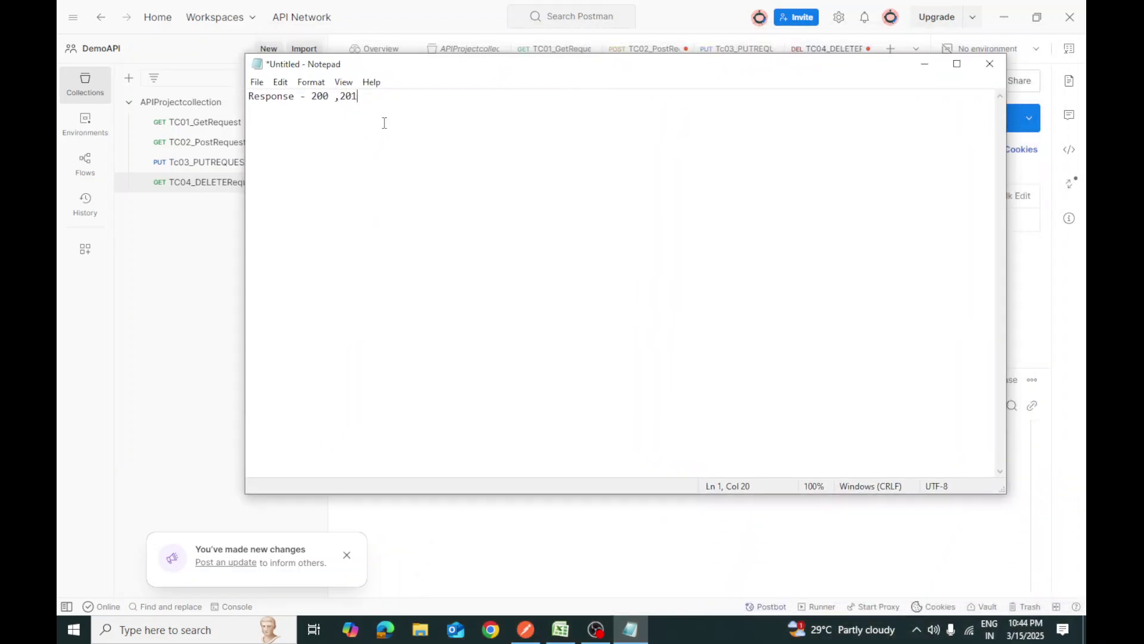
Add the lines "Header" and "cookies" below a blank line, comparing the notes with the request shown in Postman.
{"action": "key", "text": "Return"}
{"action": "type", "text": "Header"}
{"action": "left_click_drag", "start_coordinate": [612, 67], "coordinate": [608, 241]}
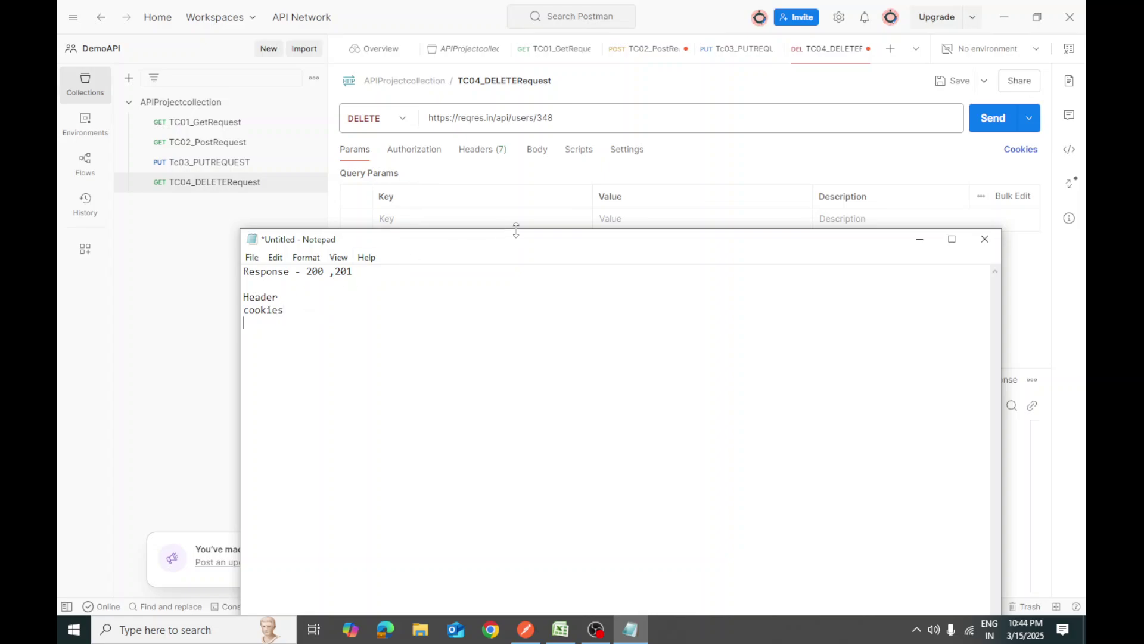
{"action": "left_click_drag", "start_coordinate": [537, 244], "coordinate": [531, 132]}
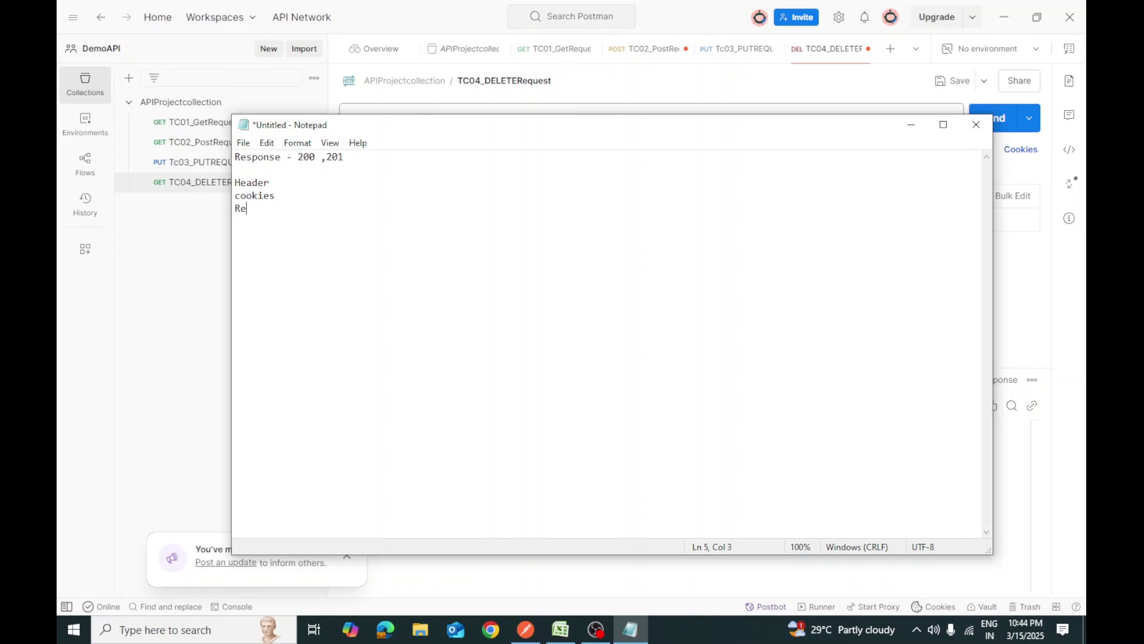
Add the lines "Response Body" and "performace - how much the API responded" to the notes.
{"action": "type", "text": "onse Body "}
{"action": "type", "text": "per"}
{"action": "type", "text": "formace"}
{"action": "type", "text": " - "}
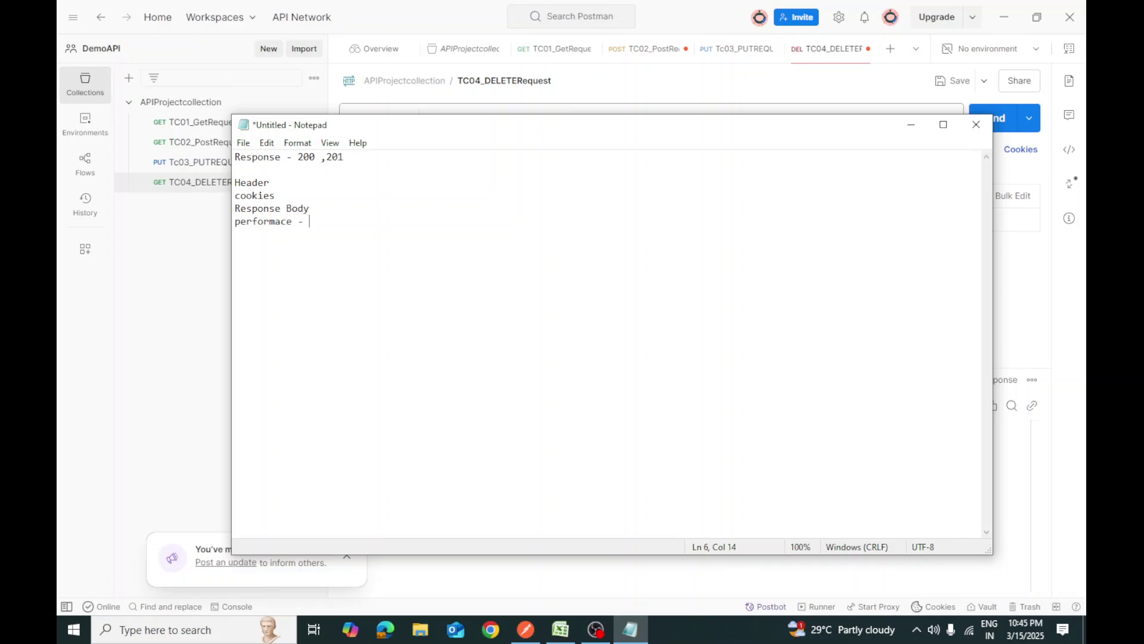
{"action": "type", "text": "how much the API responded "}
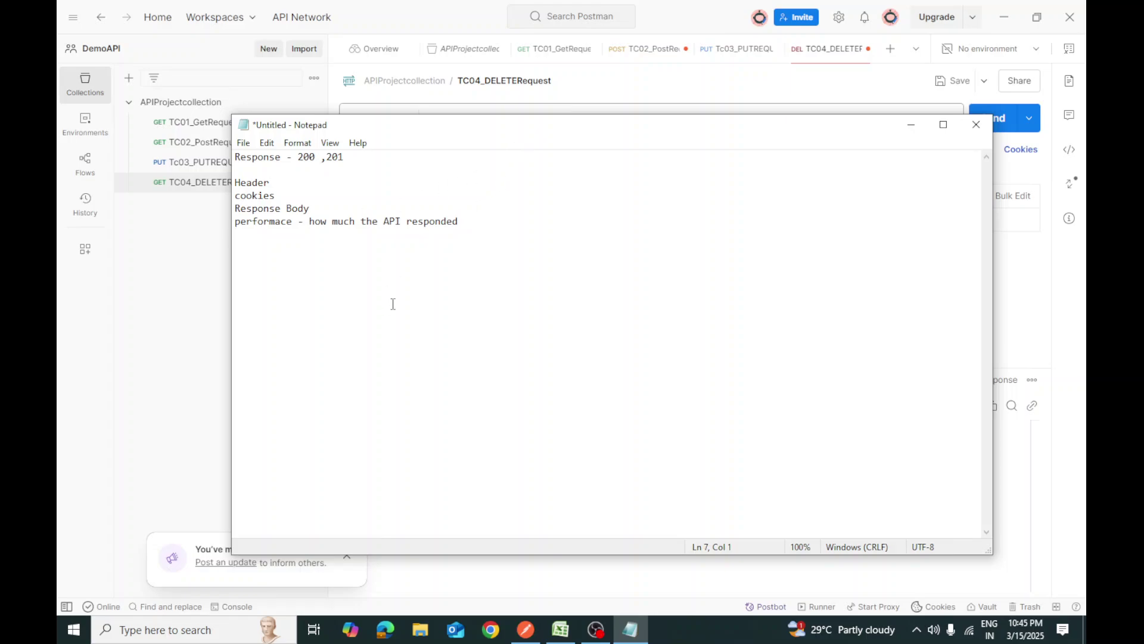
Add the line "Response Size" to the notes and check the response size shown for the DELETE request in Postman.
{"action": "type", "text": "Response XZ"}
{"action": "key", "text": "BackSpace"}
{"action": "type", "text": "Size"}
{"action": "left_click_drag", "start_coordinate": [748, 127], "coordinate": [815, 434]}
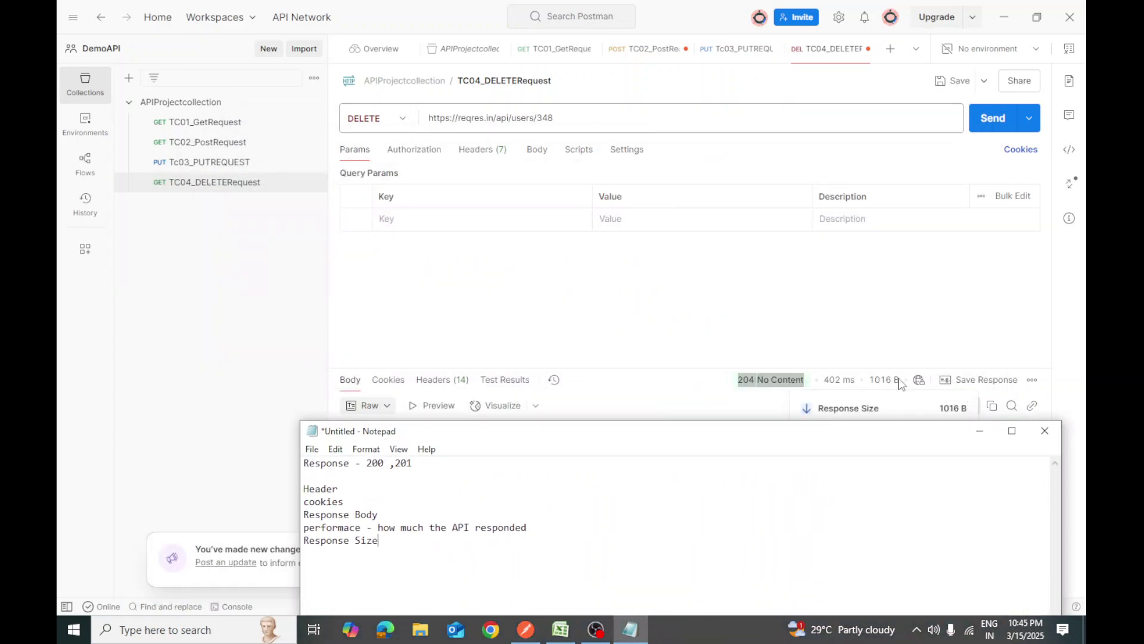
{"action": "left_click_drag", "start_coordinate": [724, 439], "coordinate": [705, 182]}
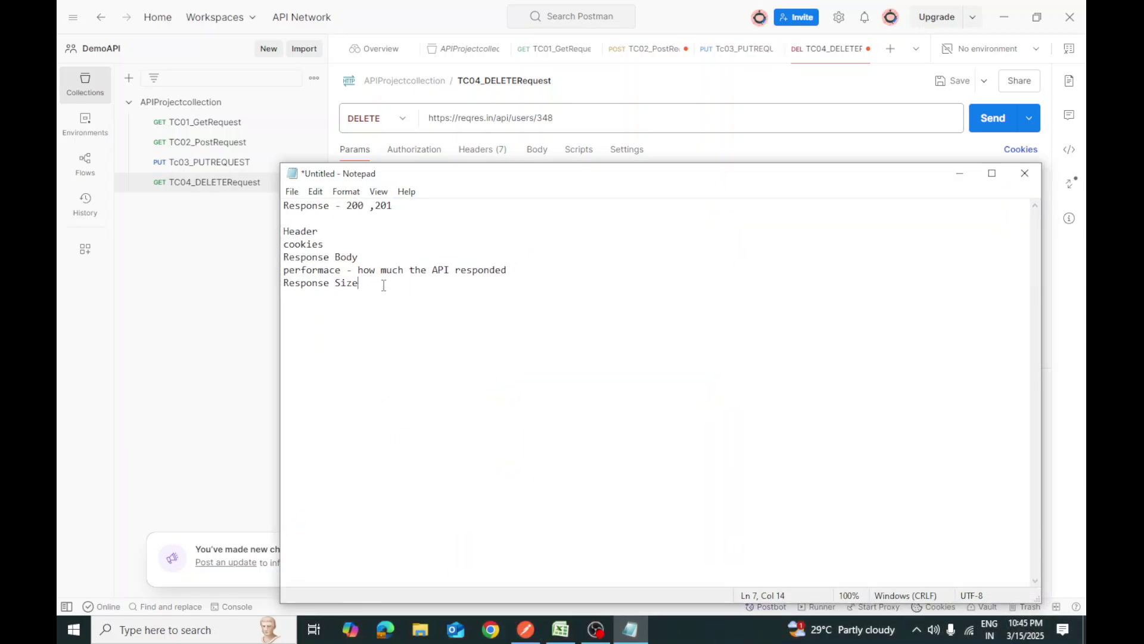
Add the lines "Data Schema/Structure" and "Performance" as a separate group in the notes.
{"action": "type", "text": "Data Scheema/Structure"}
{"action": "key", "text": "Return"}
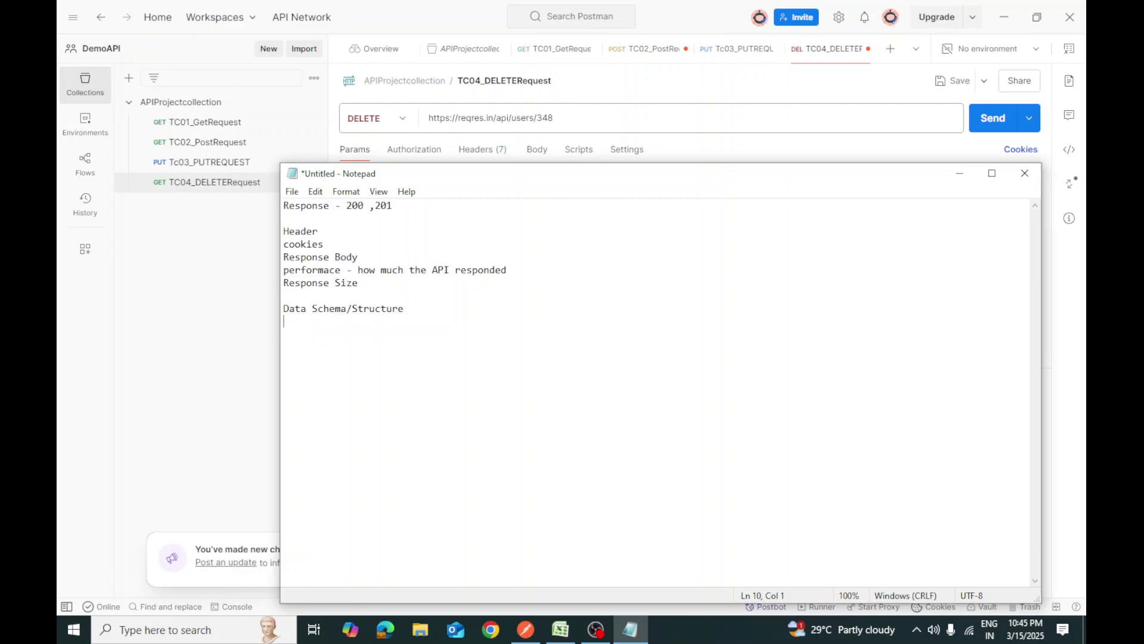
{"action": "type", "text": "Performa"}
Add the line "Functional Validation - Business Functionality" below a blank line at the end of the notes.
{"action": "type", "text": "tional"}
{"action": "type", "text": " Validatio"}
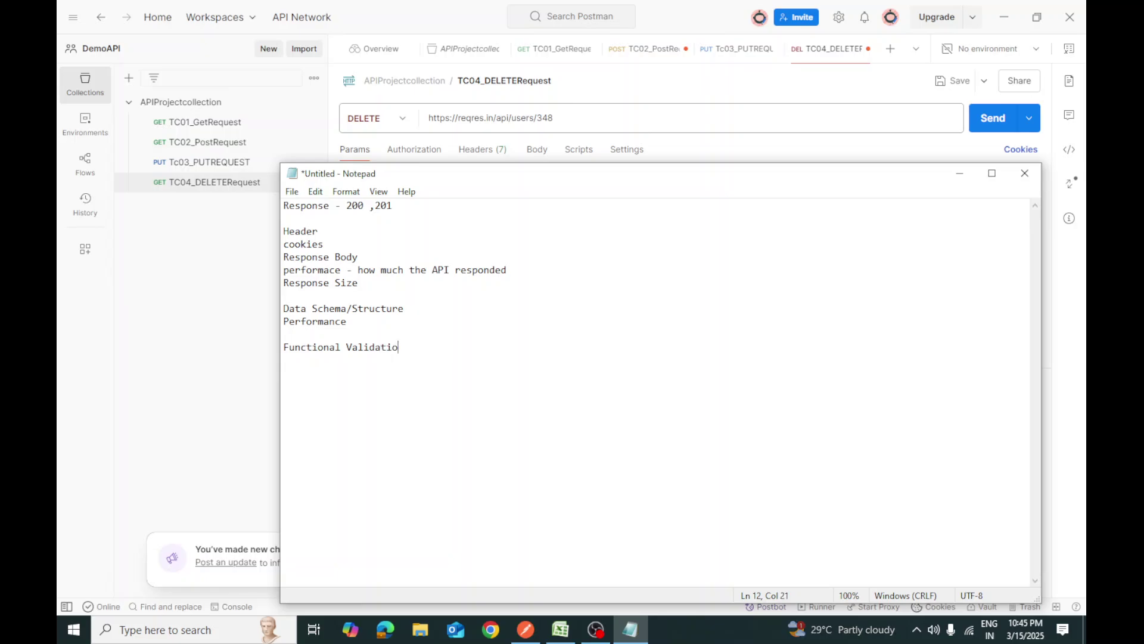
{"action": "type", "text": "n - B"}
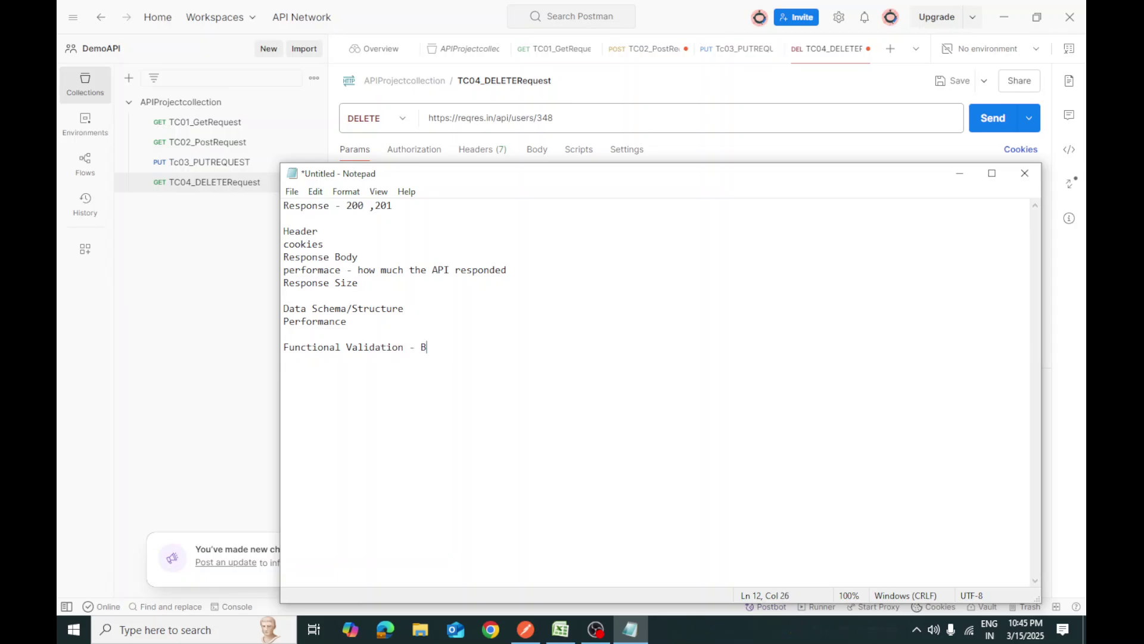
{"action": "type", "text": "usiness Functionality"}
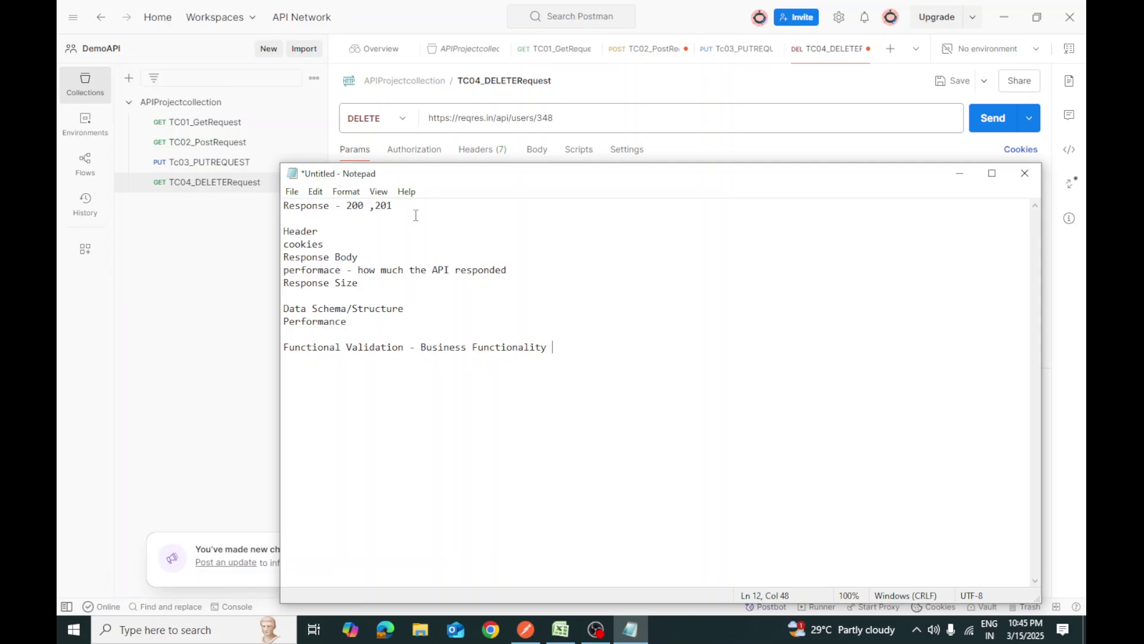
{"action": "left_click_drag", "start_coordinate": [577, 174], "coordinate": [514, 145]}
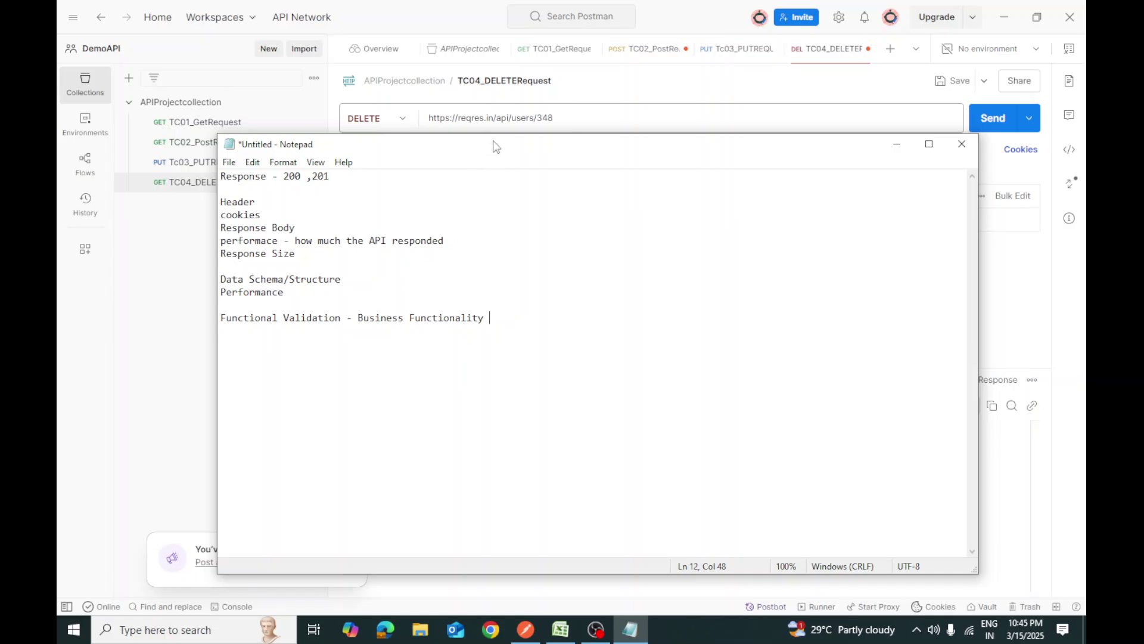
Switch to Postman and select the whole request URL of TC04_DELETERequest.
{"action": "left_click_drag", "start_coordinate": [562, 118], "coordinate": [393, 121]}
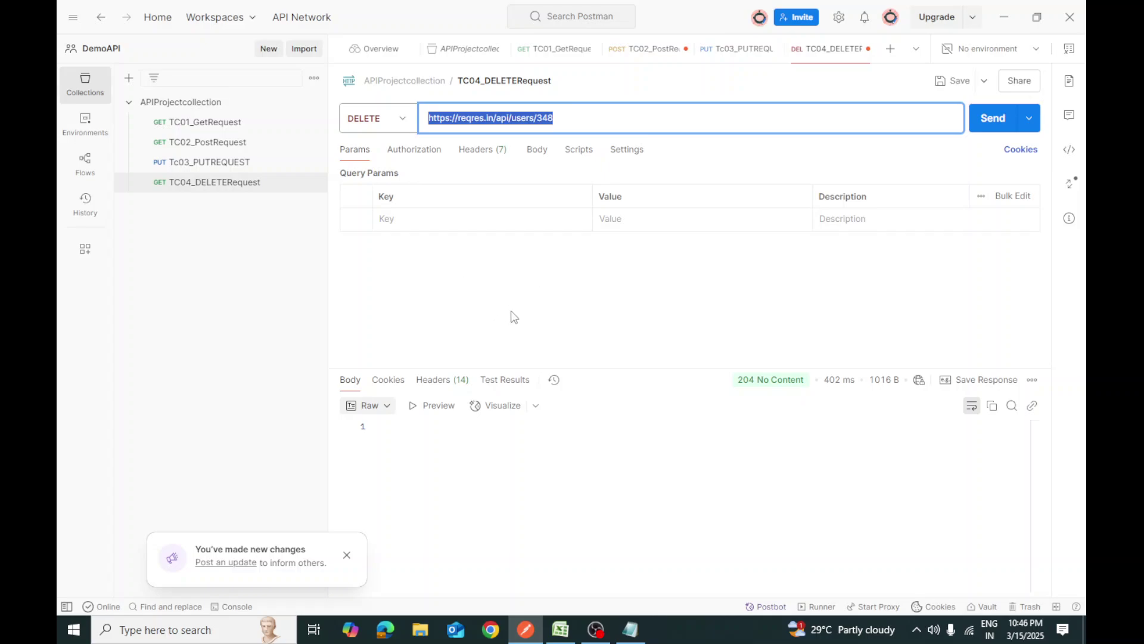
{"action": "left_click", "coordinate": [488, 634]}
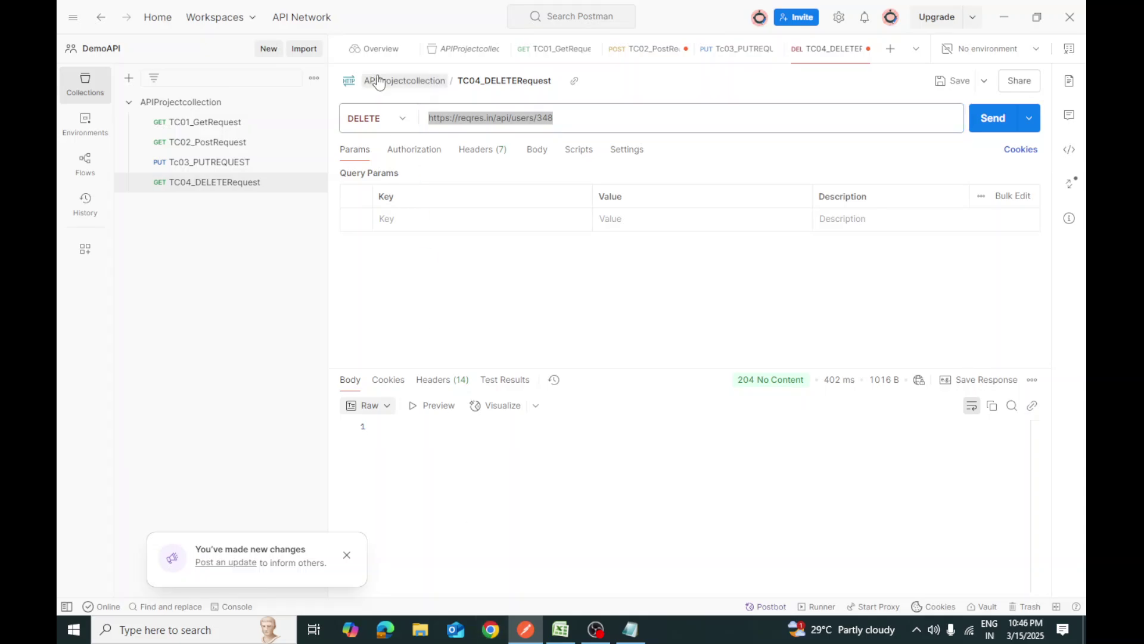
Switch to Chrome, search Google for "http status codes" and open the W3Schools "HTTP status messages" result.
{"action": "left_click", "coordinate": [581, 368]}
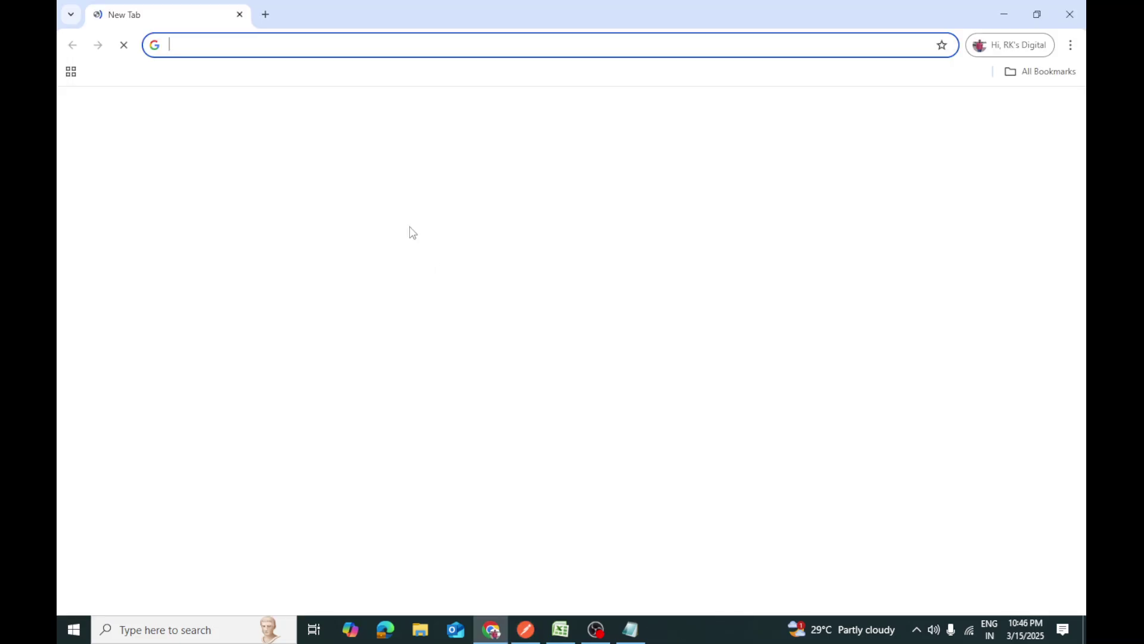
{"action": "left_click", "coordinate": [263, 44]}
{"action": "type", "text": "http s"}
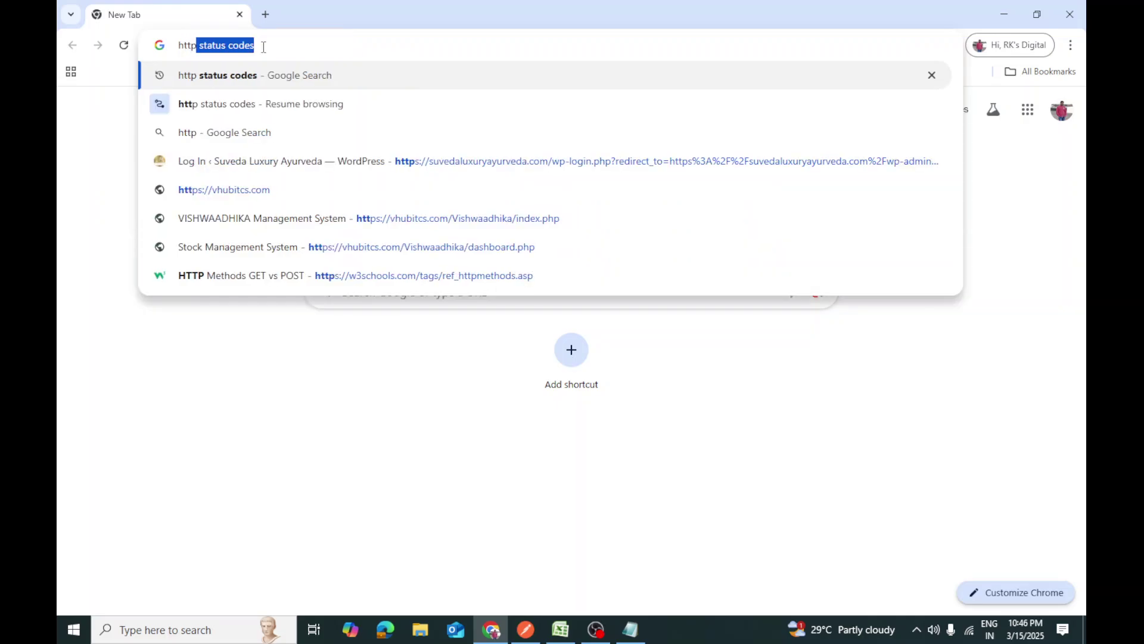
{"action": "key", "text": "BackSpace"}
{"action": "type", "text": "st"}
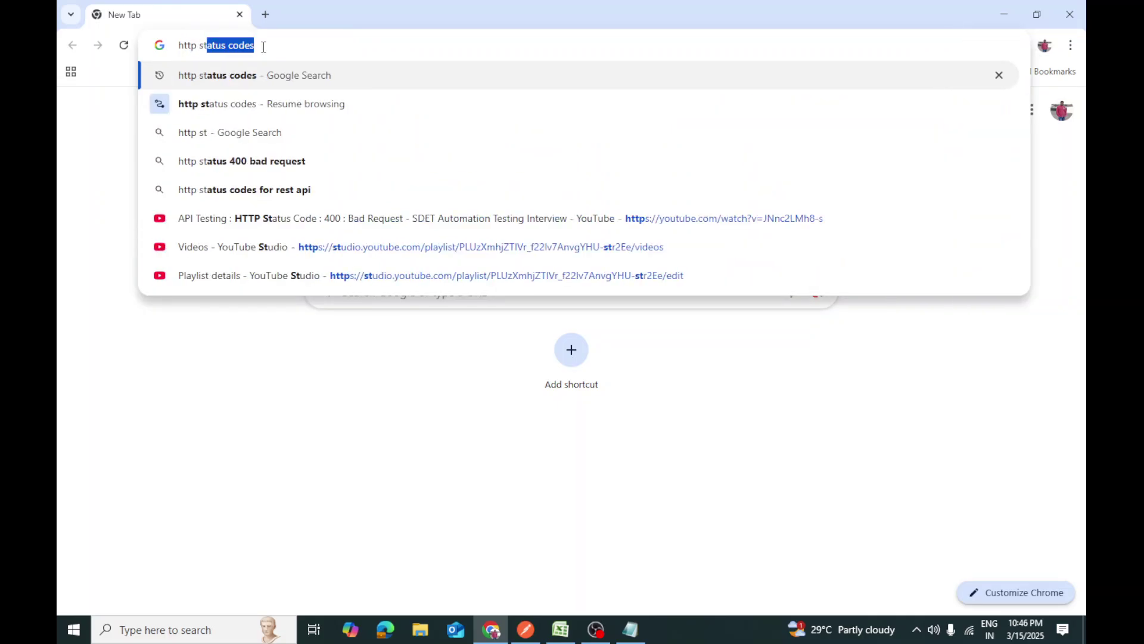
{"action": "key", "text": "Return"}
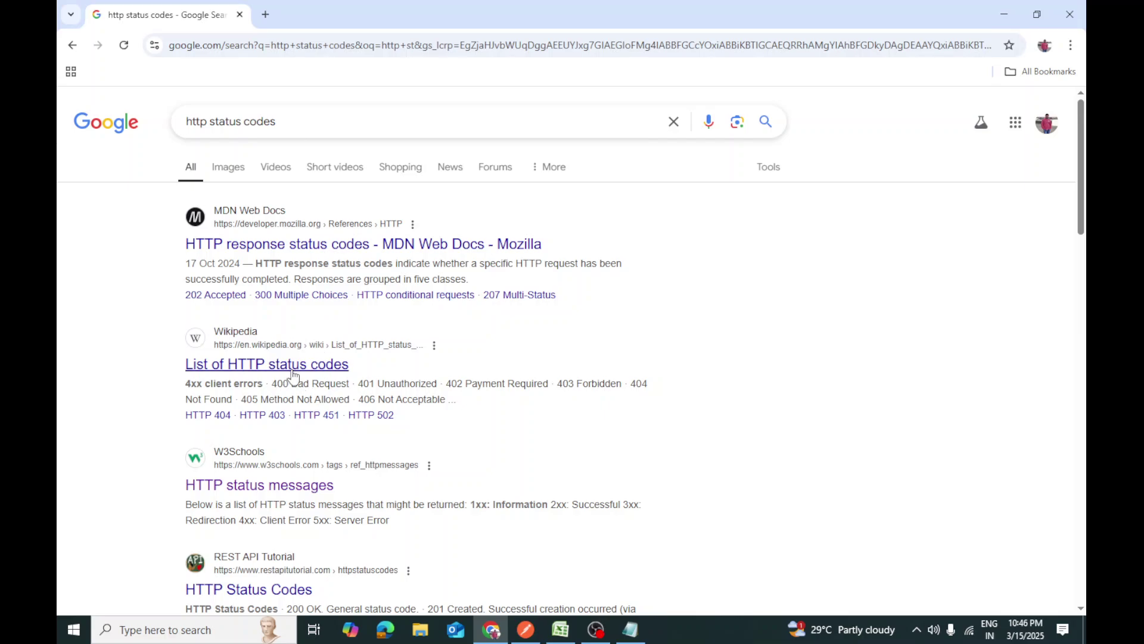
{"action": "left_click", "coordinate": [303, 492]}
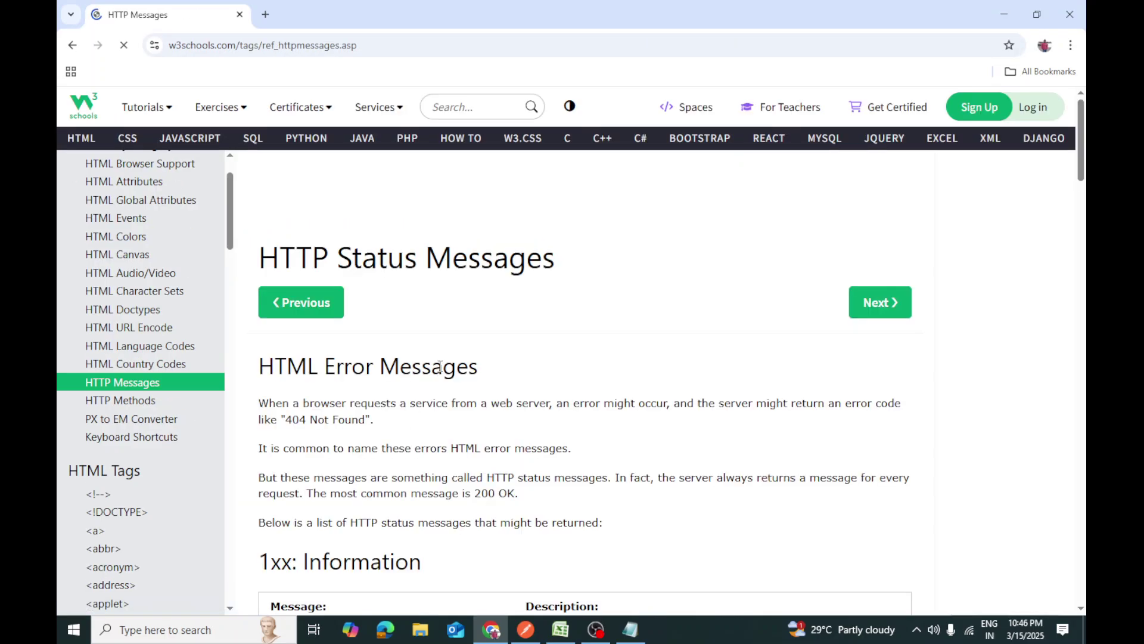
Examine the five status code classes on the page, from 1xx Information through 5xx Server Error.
{"action": "scroll", "coordinate": [524, 379], "scroll_direction": "down", "scroll_amount": 8}
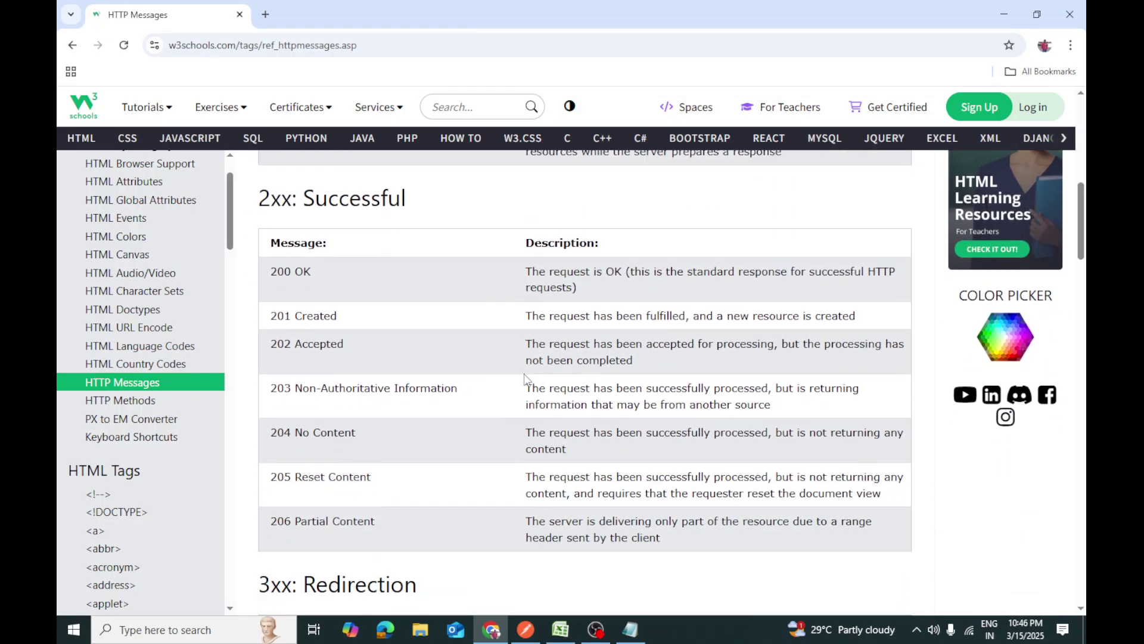
{"action": "scroll", "coordinate": [524, 375], "scroll_direction": "up", "scroll_amount": 5}
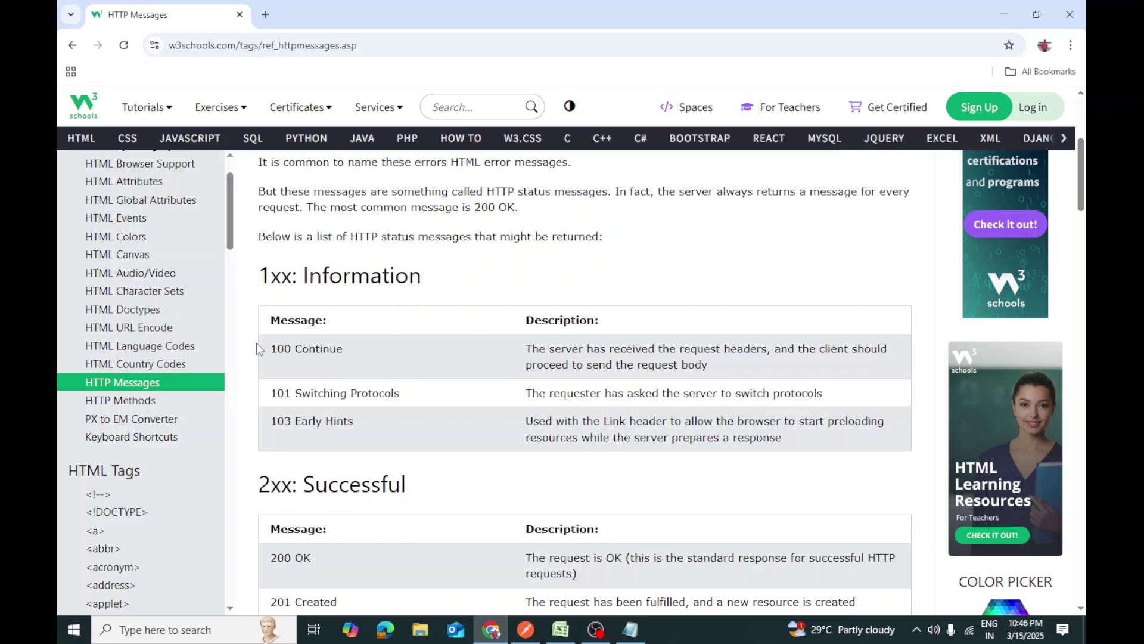
{"action": "scroll", "coordinate": [435, 375], "scroll_direction": "up", "scroll_amount": 1}
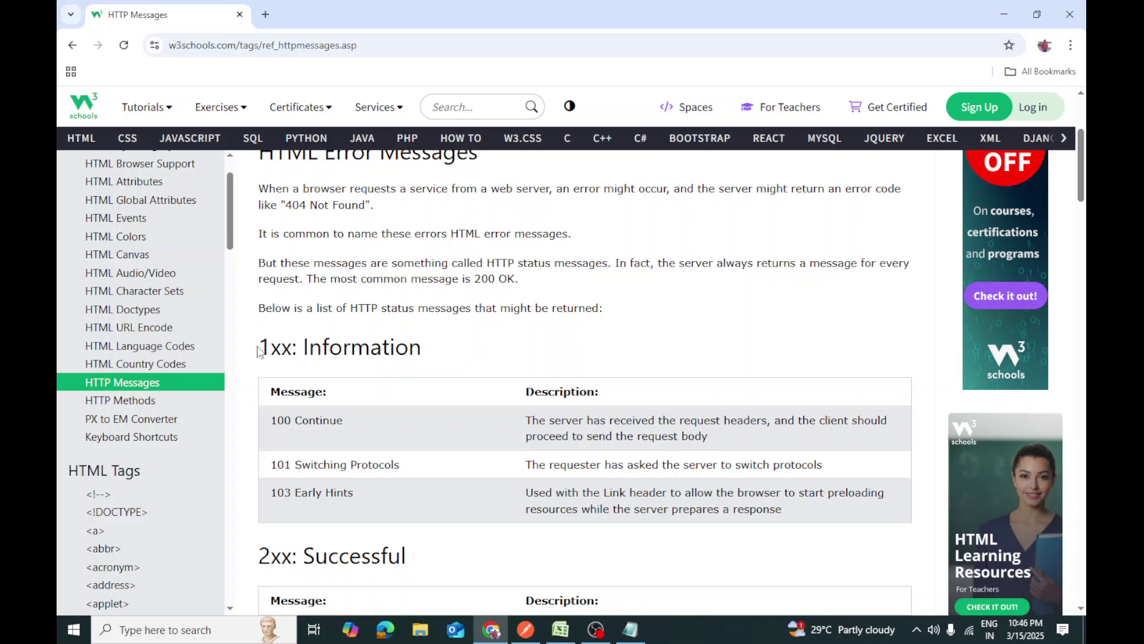
{"action": "left_click_drag", "start_coordinate": [259, 351], "coordinate": [294, 356]}
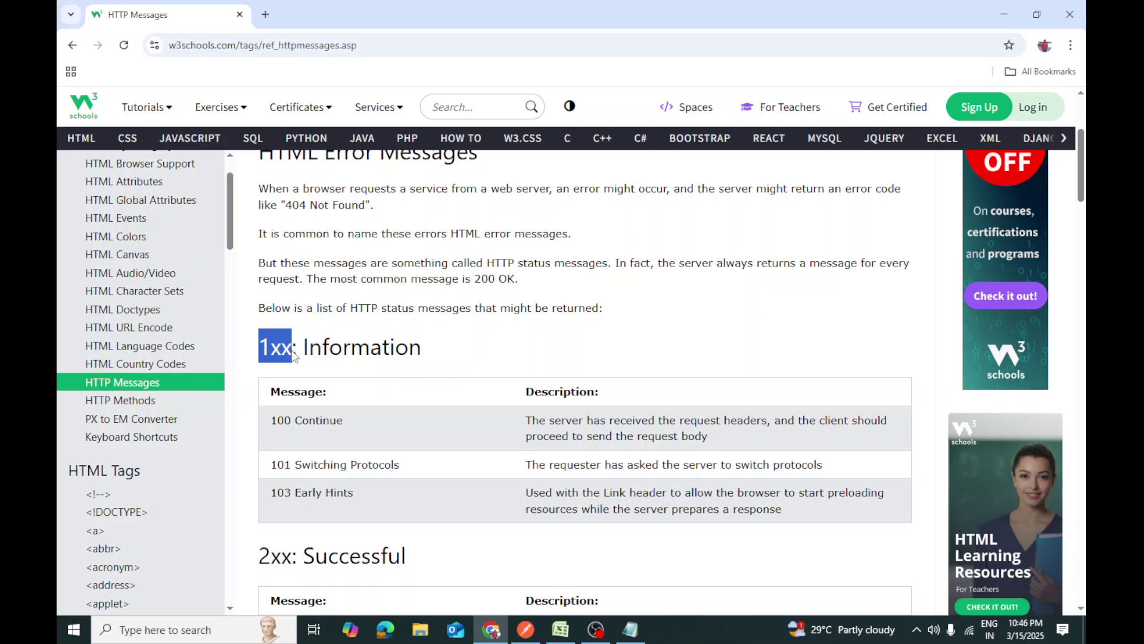
{"action": "left_click", "coordinate": [292, 355]}
{"action": "scroll", "coordinate": [286, 370], "scroll_direction": "down", "scroll_amount": 3}
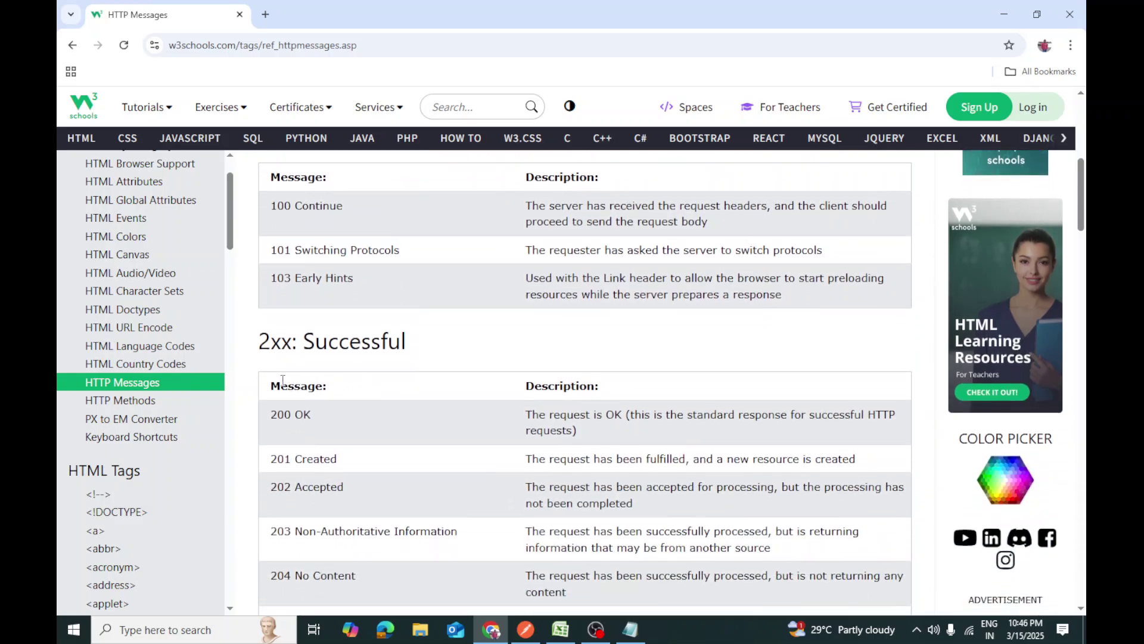
{"action": "scroll", "coordinate": [369, 375], "scroll_direction": "down", "scroll_amount": 4}
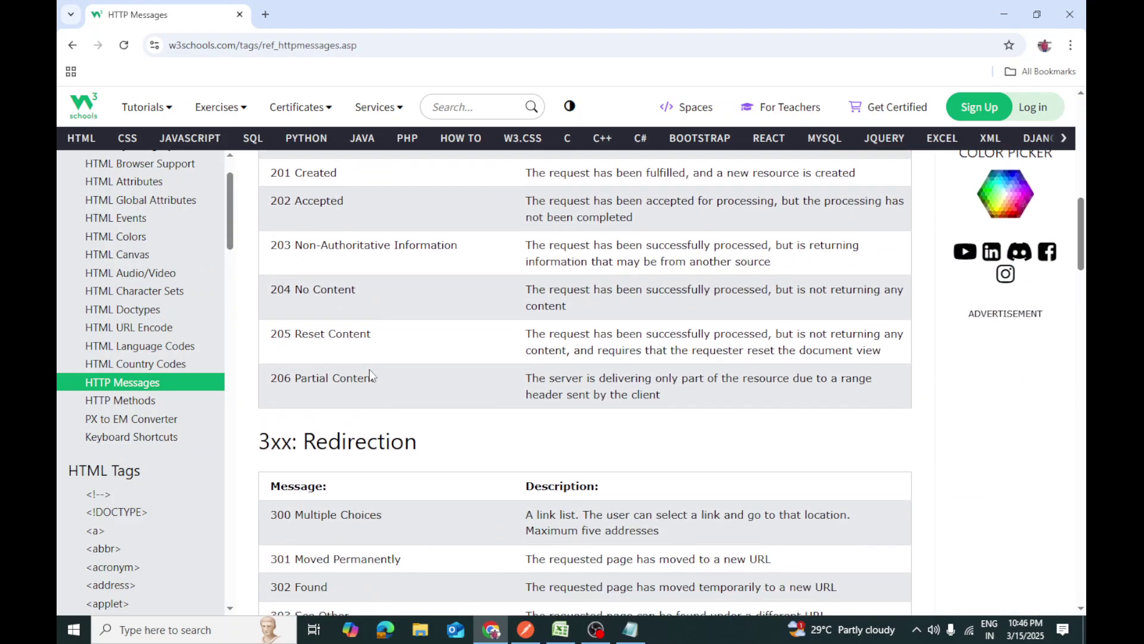
{"action": "scroll", "coordinate": [370, 376], "scroll_direction": "down", "scroll_amount": 3}
{"action": "left_click_drag", "start_coordinate": [276, 232], "coordinate": [311, 230]}
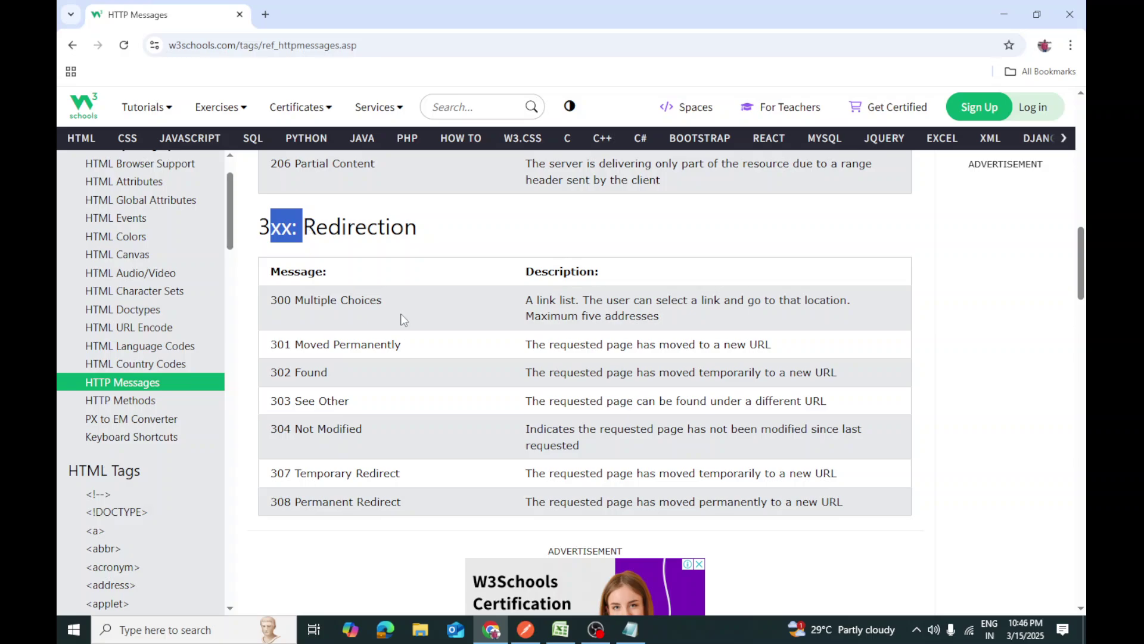
{"action": "scroll", "coordinate": [402, 317], "scroll_direction": "down", "scroll_amount": 6}
{"action": "left_click_drag", "start_coordinate": [276, 302], "coordinate": [325, 302]}
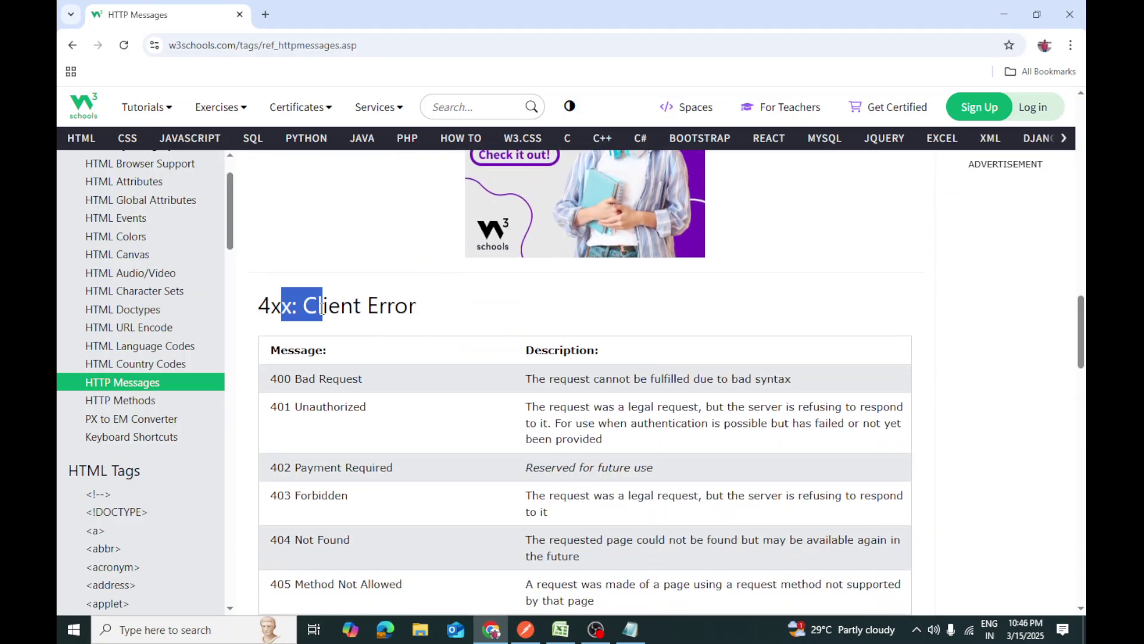
{"action": "scroll", "coordinate": [421, 341], "scroll_direction": "down", "scroll_amount": 6}
{"action": "scroll", "coordinate": [421, 341], "scroll_direction": "down", "scroll_amount": 6}
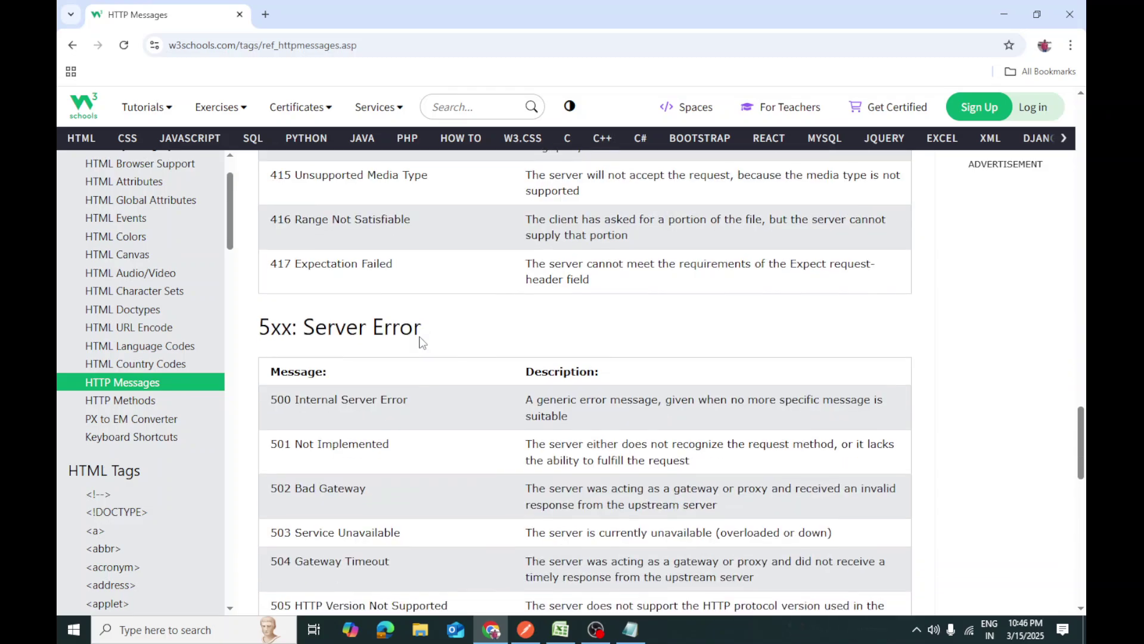
{"action": "left_click_drag", "start_coordinate": [260, 346], "coordinate": [335, 347]}
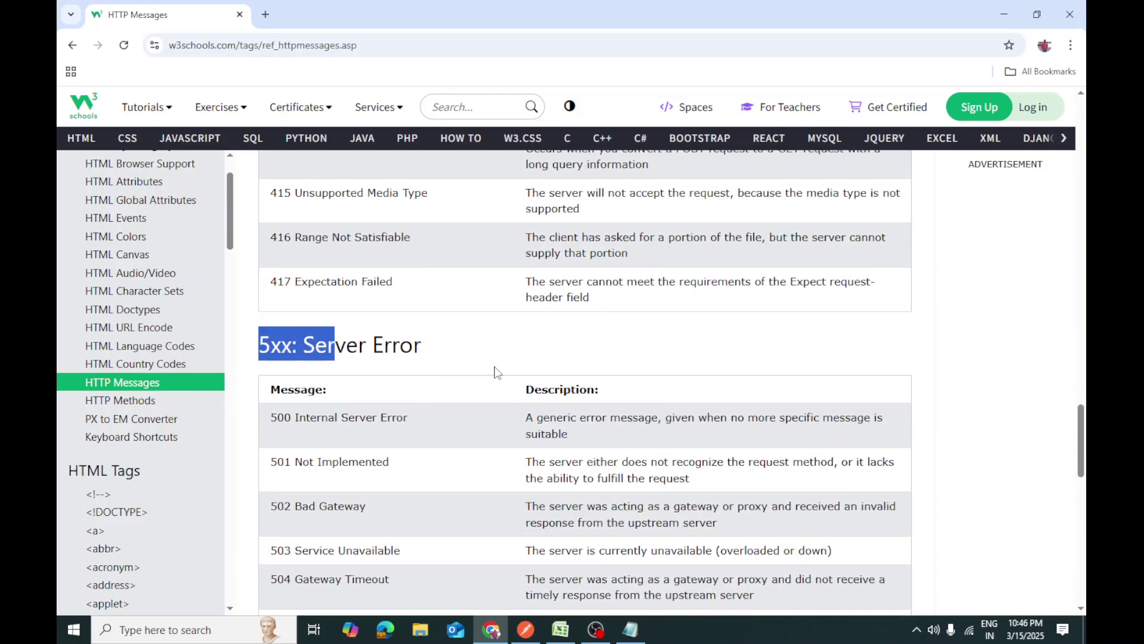
Return to the 2xx Successful table and examine the 200 OK, 201 Created and 204 No Content entries.
{"action": "scroll", "coordinate": [499, 379], "scroll_direction": "up", "scroll_amount": 12}
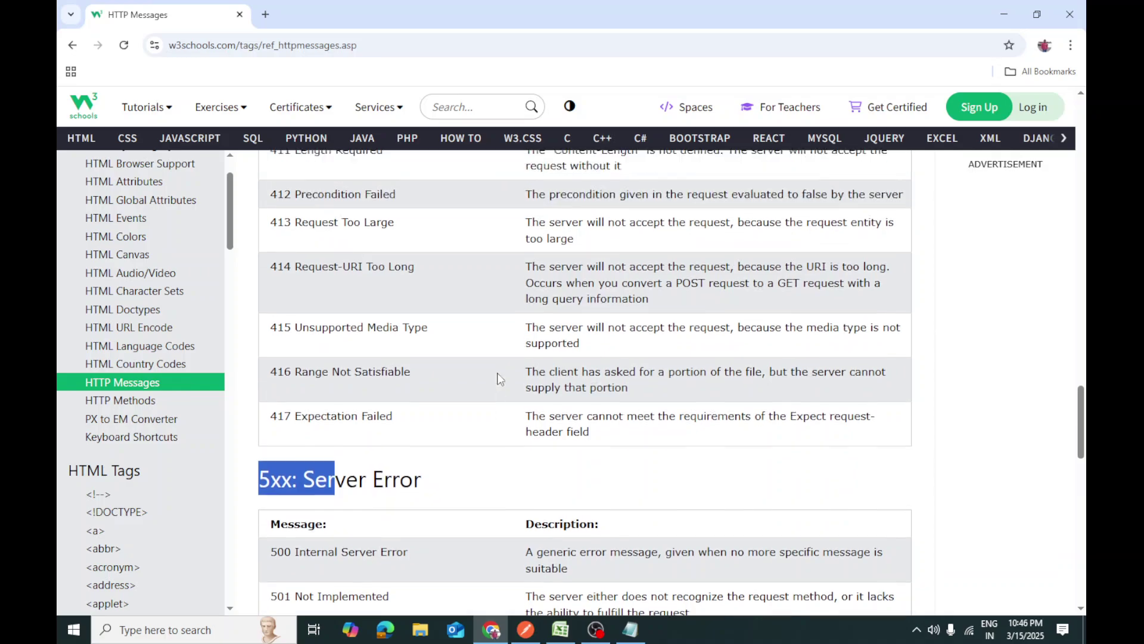
{"action": "scroll", "coordinate": [499, 379], "scroll_direction": "up", "scroll_amount": 10}
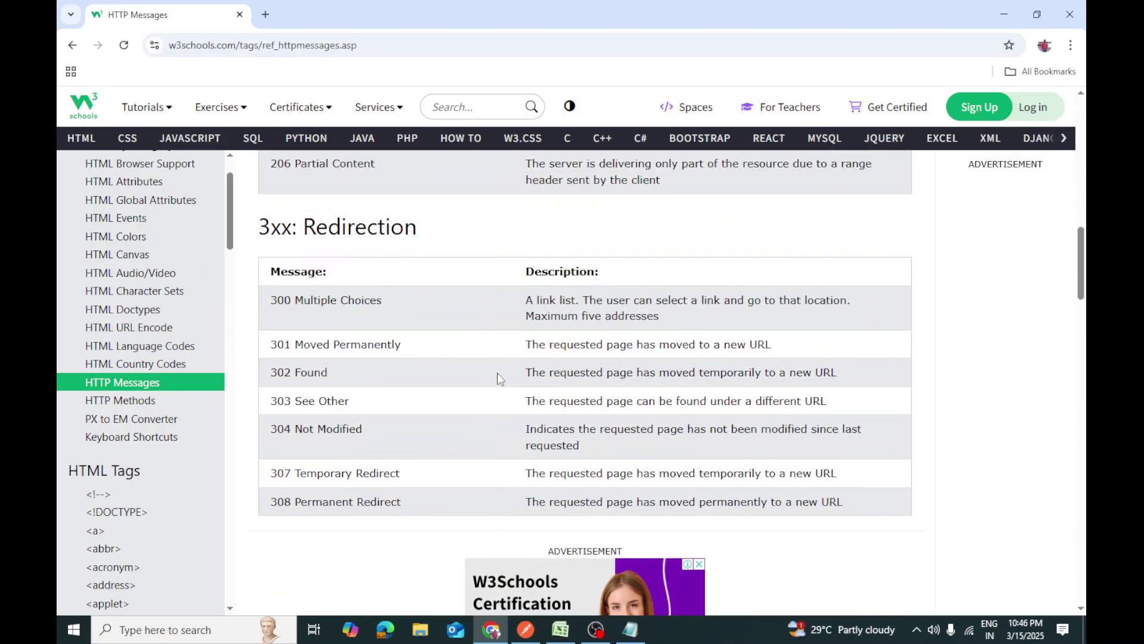
{"action": "scroll", "coordinate": [499, 379], "scroll_direction": "up", "scroll_amount": 2}
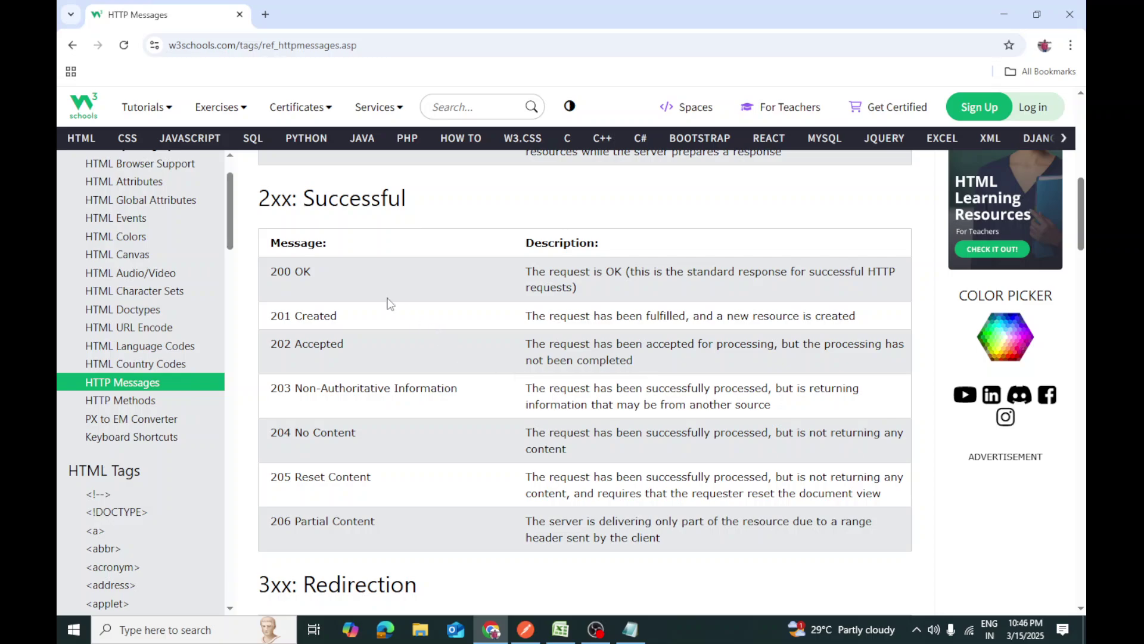
{"action": "left_click_drag", "start_coordinate": [263, 195], "coordinate": [417, 201]}
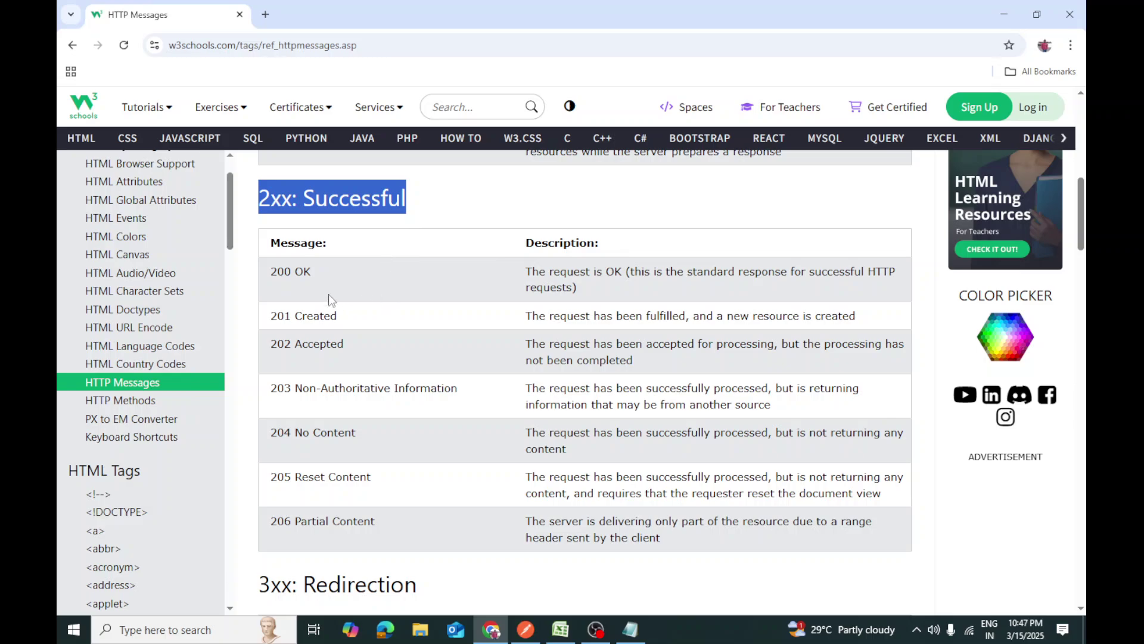
{"action": "left_click_drag", "start_coordinate": [271, 272], "coordinate": [338, 272]}
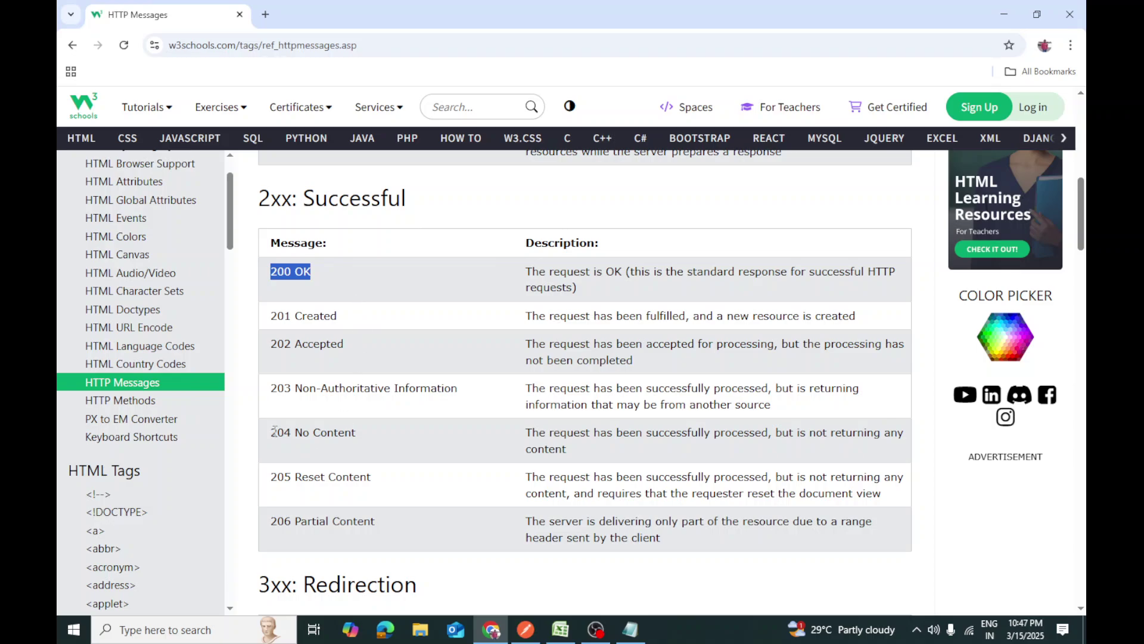
{"action": "left_click_drag", "start_coordinate": [267, 435], "coordinate": [367, 442]}
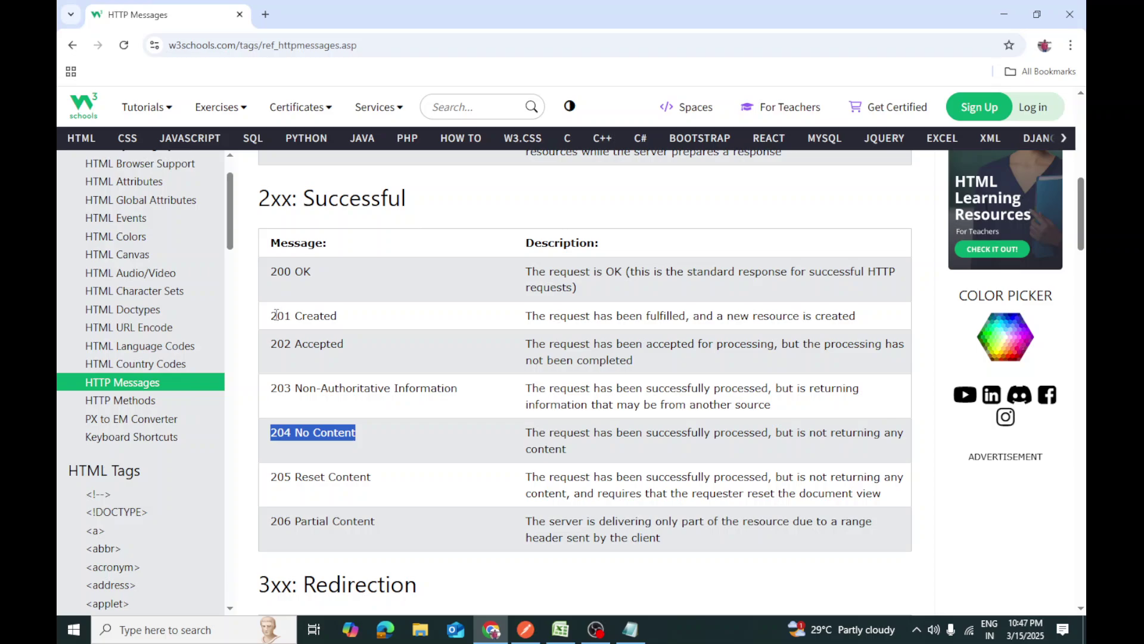
{"action": "left_click_drag", "start_coordinate": [276, 314], "coordinate": [364, 325]}
{"action": "left_click", "coordinate": [272, 273]}
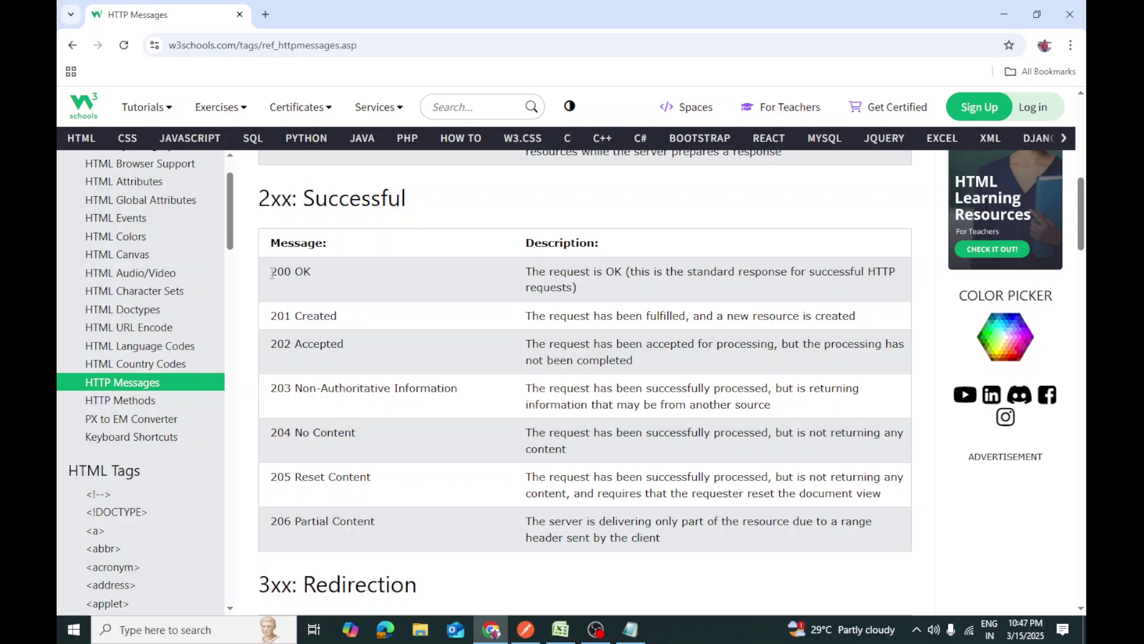
{"action": "left_click_drag", "start_coordinate": [272, 273], "coordinate": [356, 279]}
Examine the 3xx Redirection section and the 4xx Client Error section of the status messages.
{"action": "scroll", "coordinate": [417, 393], "scroll_direction": "down", "scroll_amount": 4}
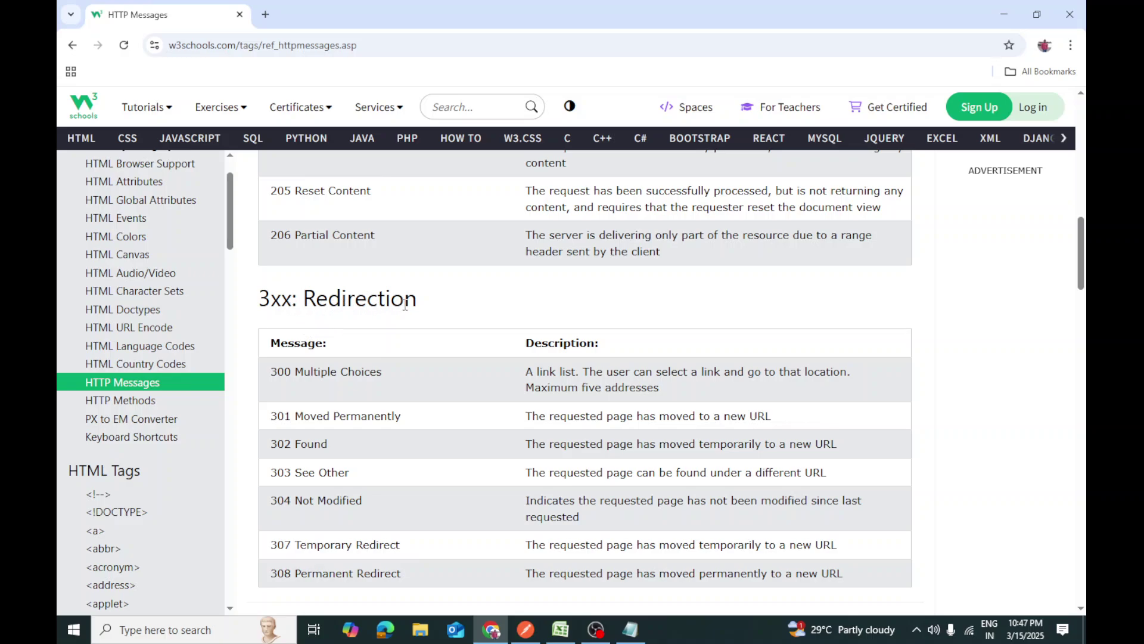
{"action": "left_click_drag", "start_coordinate": [418, 304], "coordinate": [271, 308]}
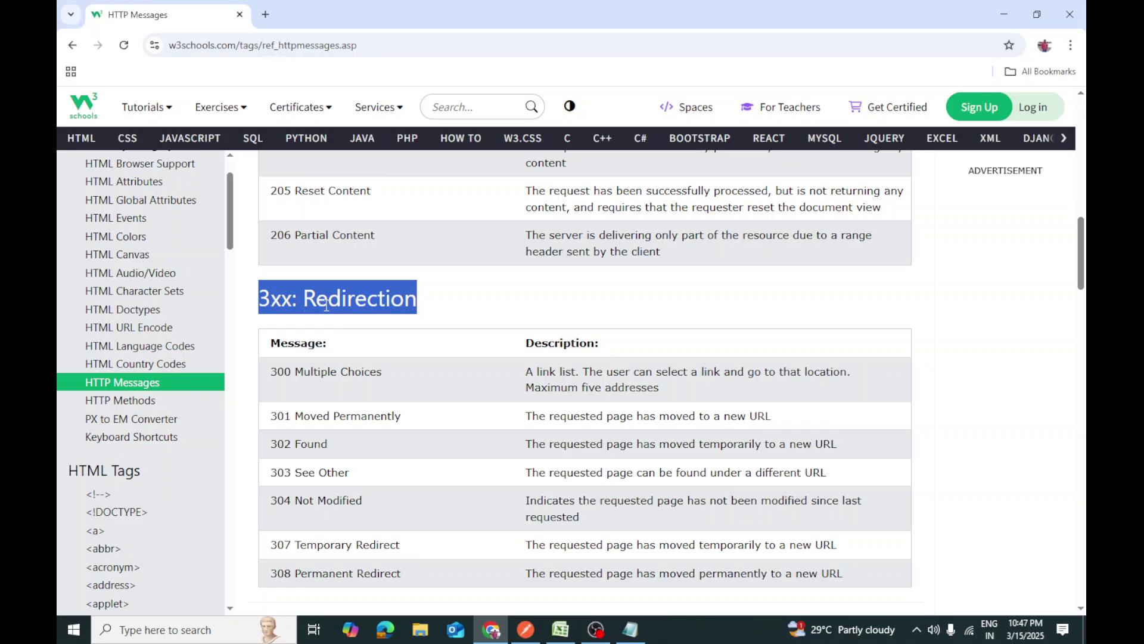
{"action": "left_click", "coordinate": [410, 329]}
{"action": "scroll", "coordinate": [411, 337], "scroll_direction": "down", "scroll_amount": 10}
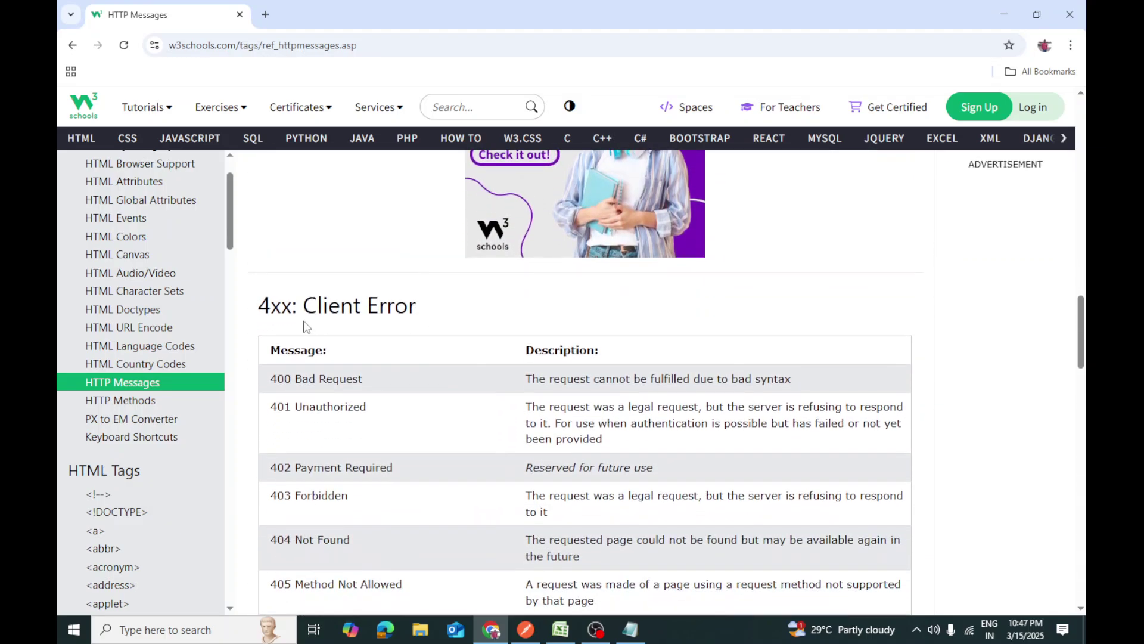
{"action": "left_click_drag", "start_coordinate": [303, 311], "coordinate": [447, 314]}
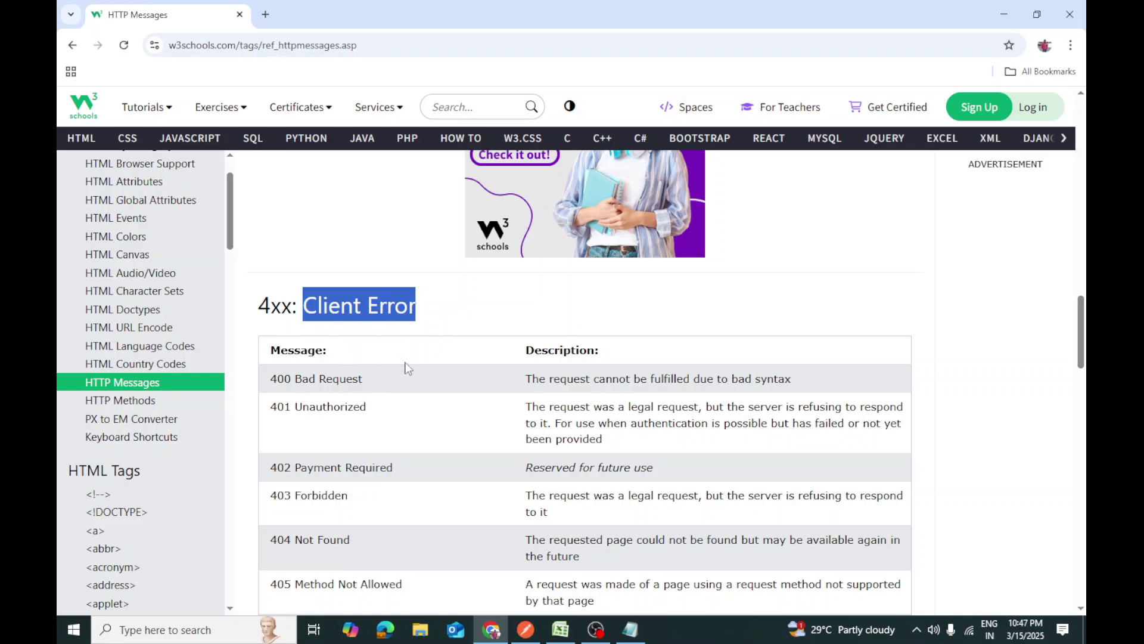
{"action": "scroll", "coordinate": [405, 385], "scroll_direction": "down", "scroll_amount": 2}
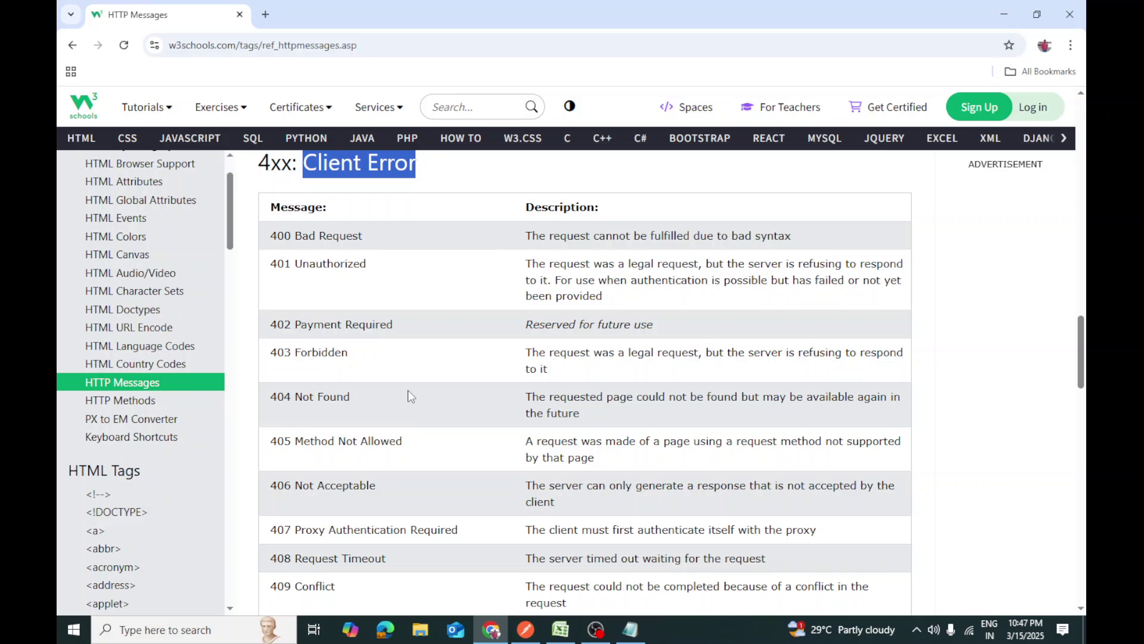
Switch to Postman and set the body type of TC04_DELETERequest to raw.
{"action": "left_click", "coordinate": [526, 629]}
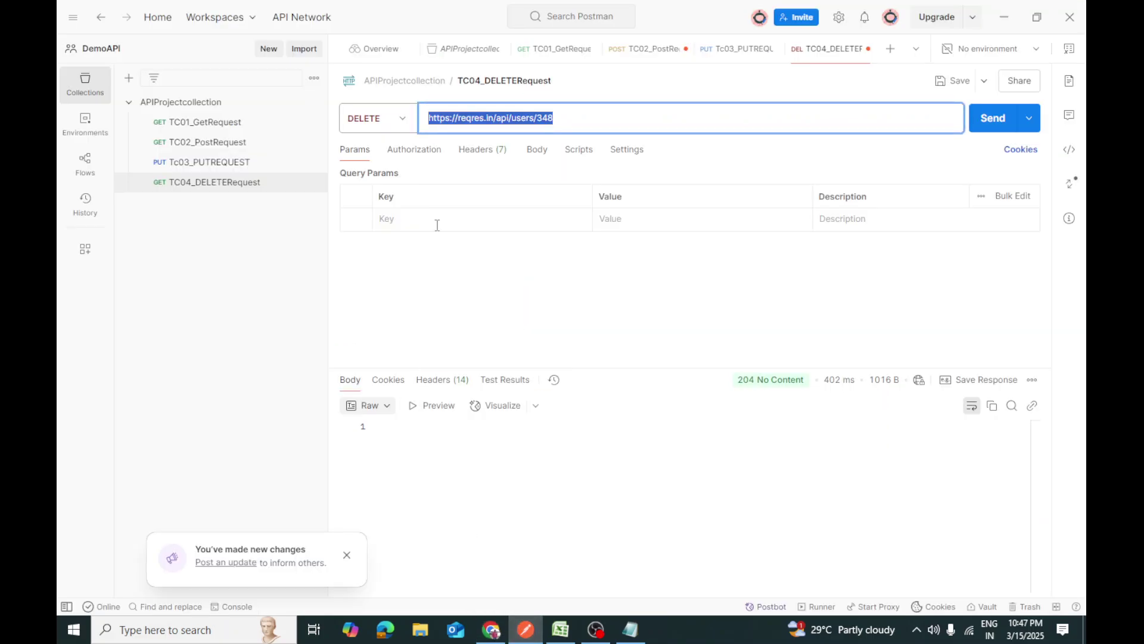
{"action": "left_click", "coordinate": [536, 149]}
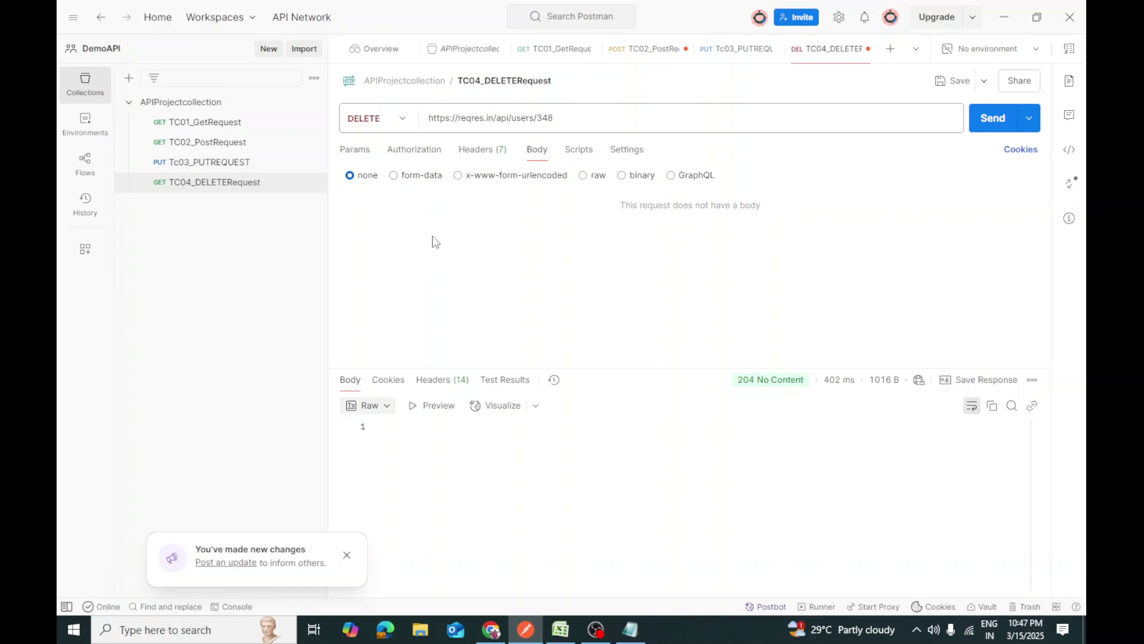
{"action": "left_click", "coordinate": [585, 176]}
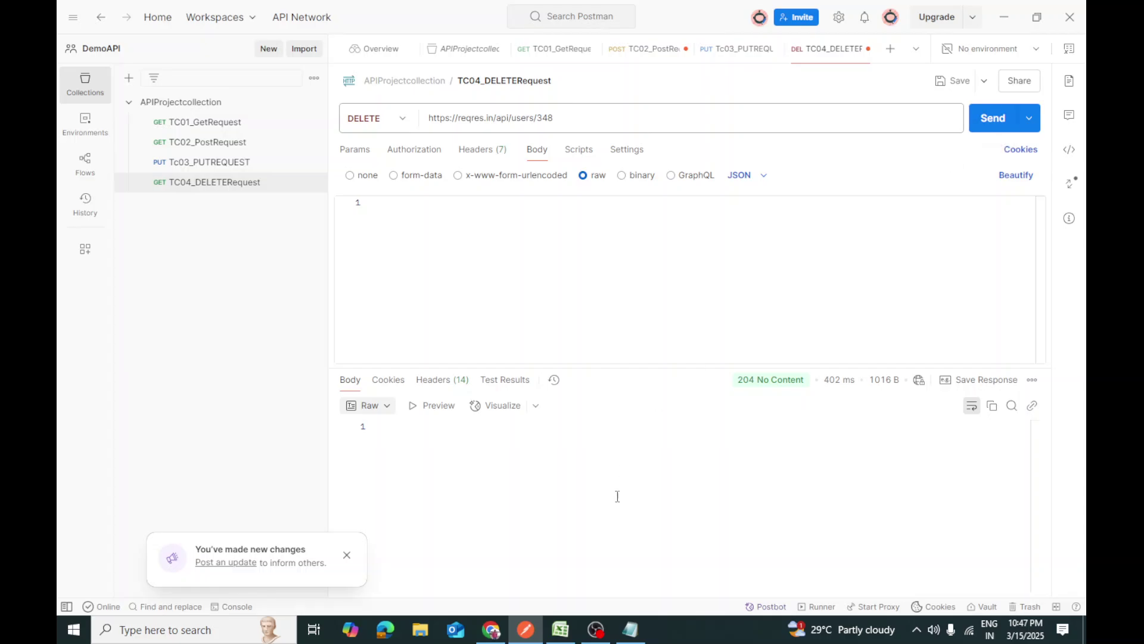
Switch back to the W3Schools page in Chrome and examine the 400, 401 and 402 entries among the 4xx client errors.
{"action": "mouse_move", "coordinate": [523, 634]}
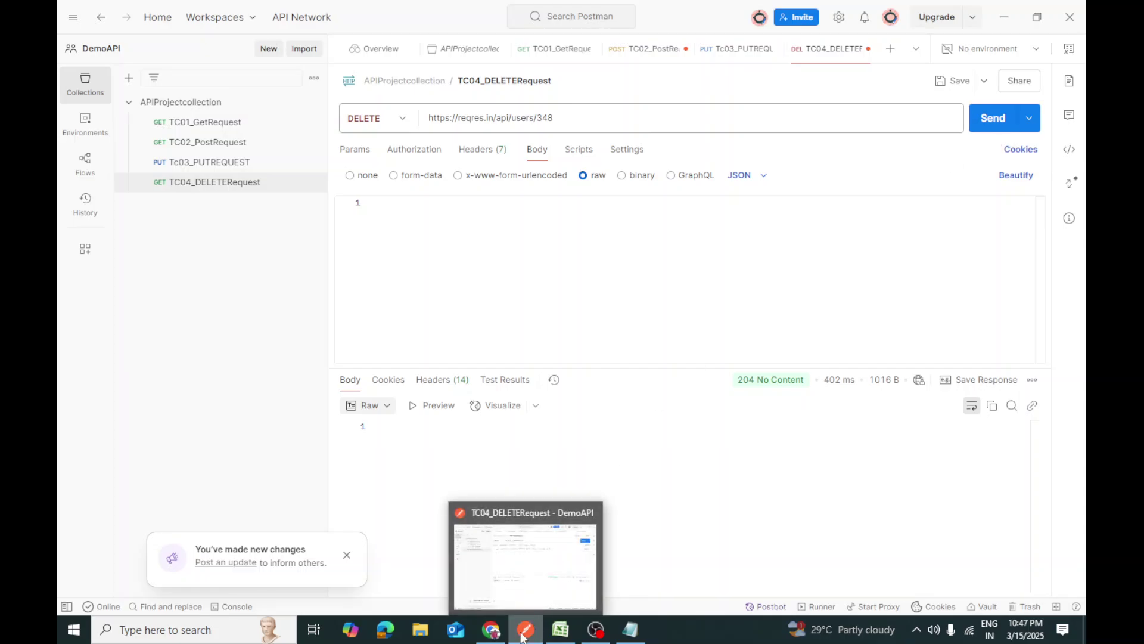
{"action": "left_click", "coordinate": [491, 630]}
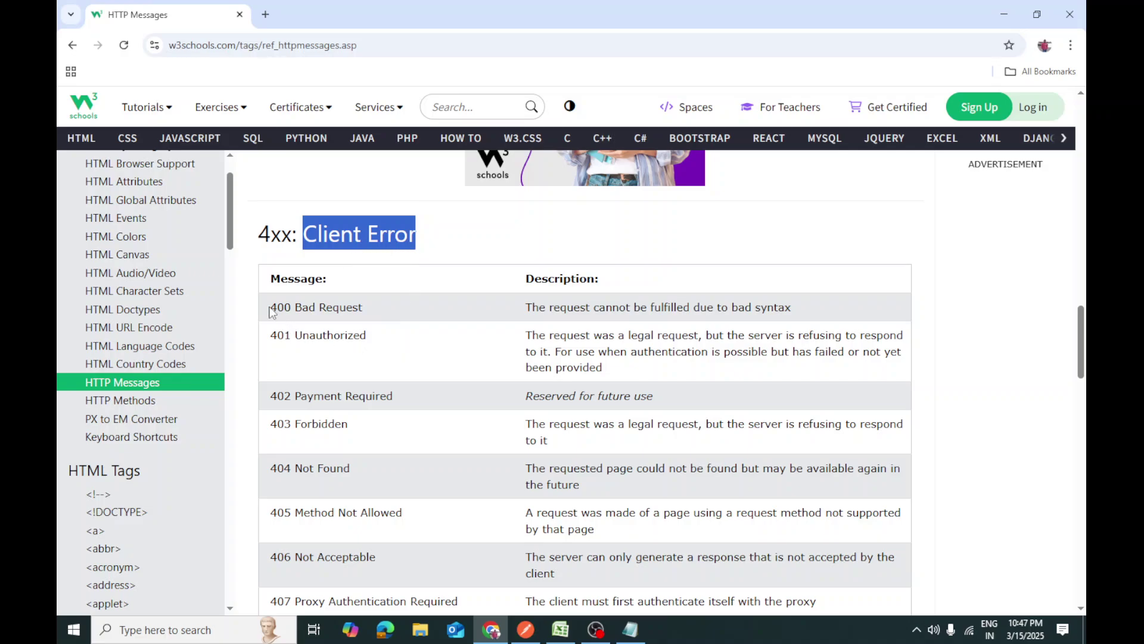
{"action": "left_click_drag", "start_coordinate": [271, 306], "coordinate": [370, 314]}
{"action": "left_click_drag", "start_coordinate": [278, 334], "coordinate": [370, 337]}
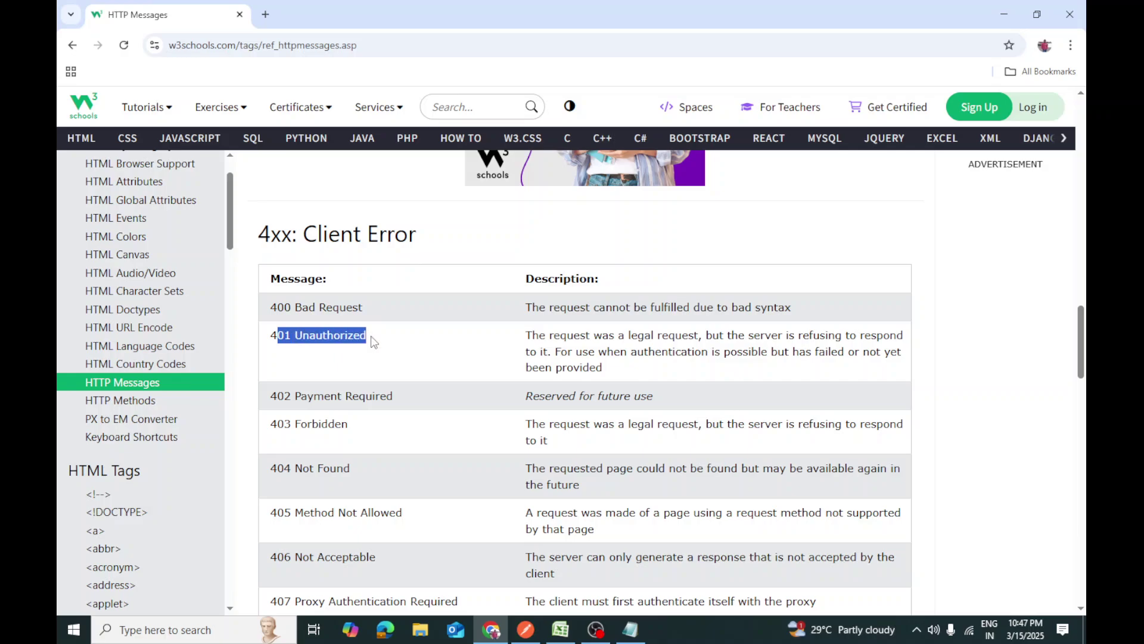
{"action": "left_click_drag", "start_coordinate": [271, 395], "coordinate": [409, 403]}
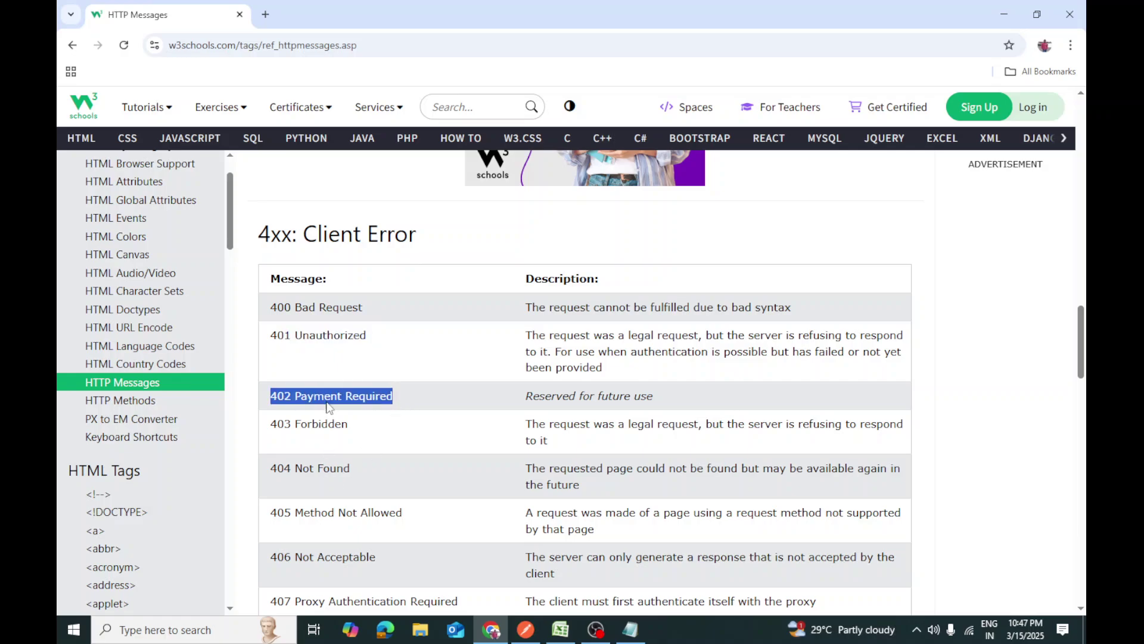
{"action": "scroll", "coordinate": [446, 500], "scroll_direction": "down", "scroll_amount": 3}
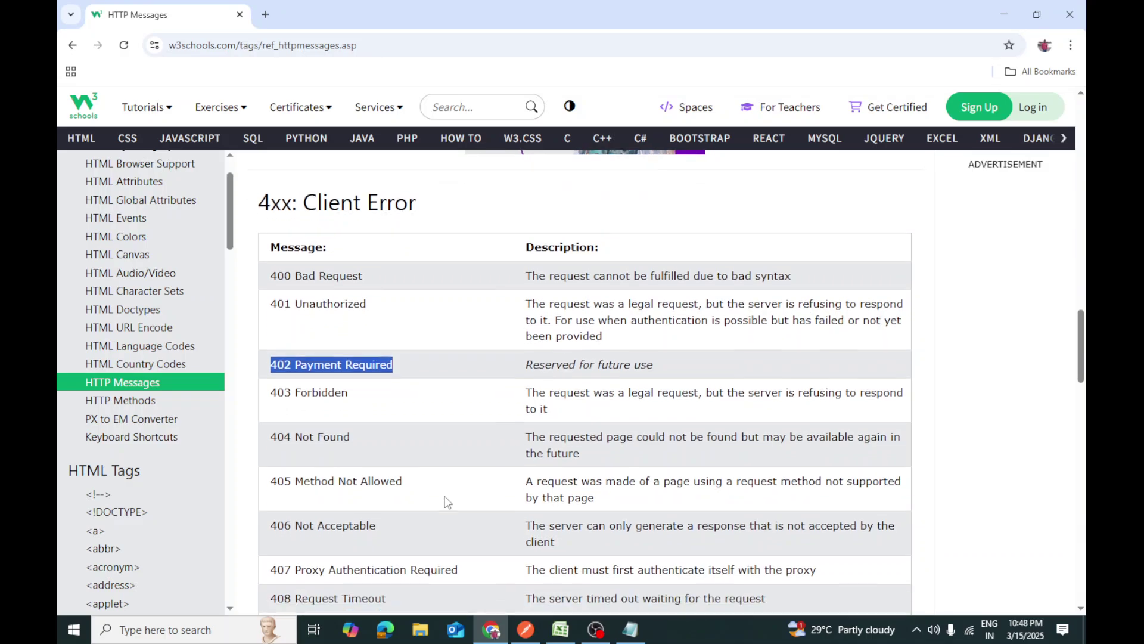
Examine the 5xx Server Error section of the status messages, including the 501 Not Implemented, 502 Bad Gateway and 503 Service Unavailable entries.
{"action": "scroll", "coordinate": [446, 500], "scroll_direction": "down", "scroll_amount": 6}
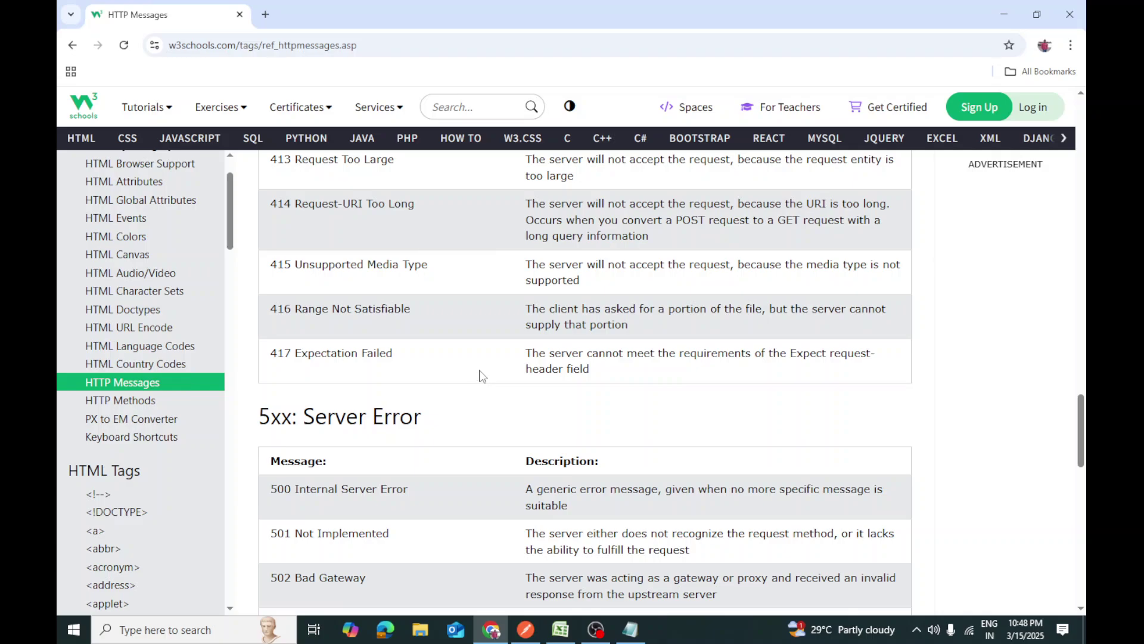
{"action": "scroll", "coordinate": [482, 376], "scroll_direction": "down", "scroll_amount": 2}
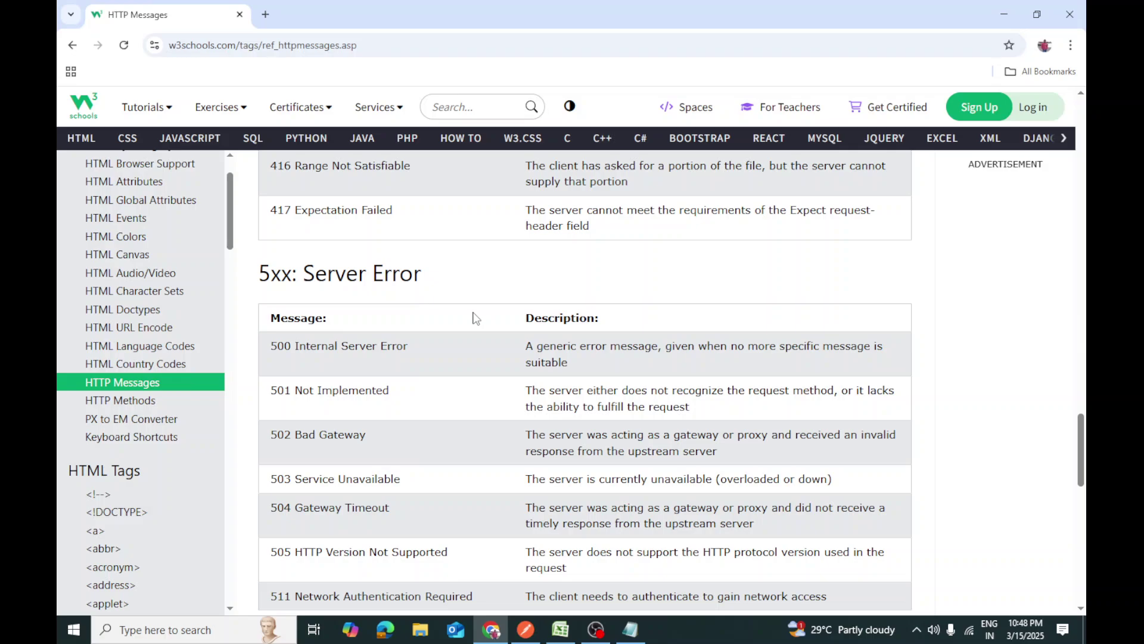
{"action": "left_click_drag", "start_coordinate": [260, 274], "coordinate": [424, 278]}
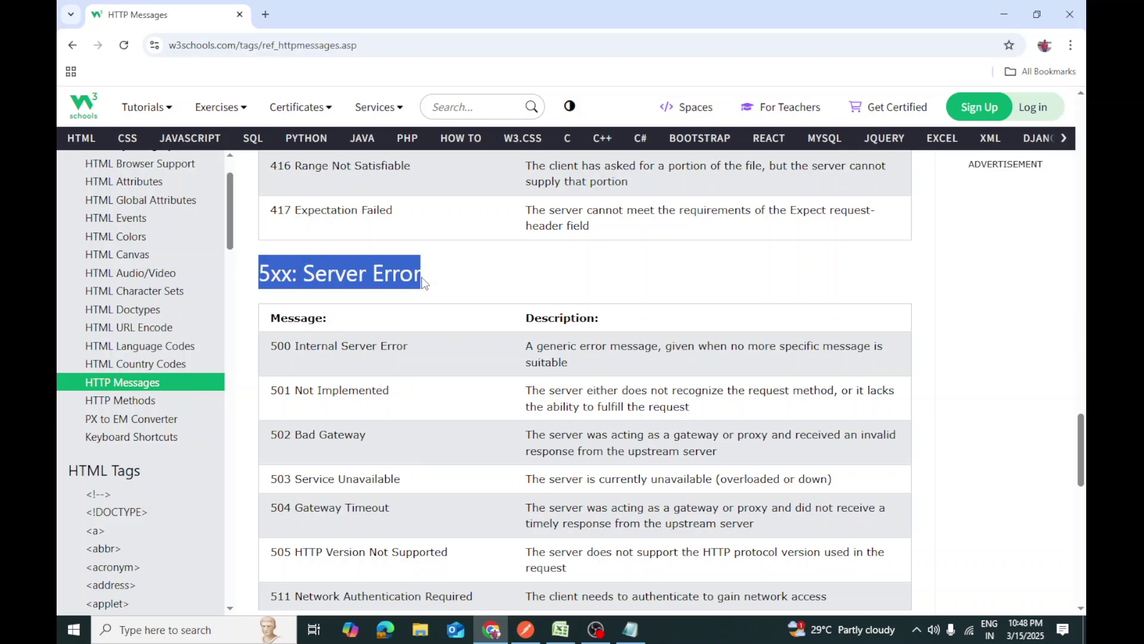
{"action": "left_click", "coordinate": [424, 366]}
{"action": "left_click_drag", "start_coordinate": [306, 273], "coordinate": [445, 286]}
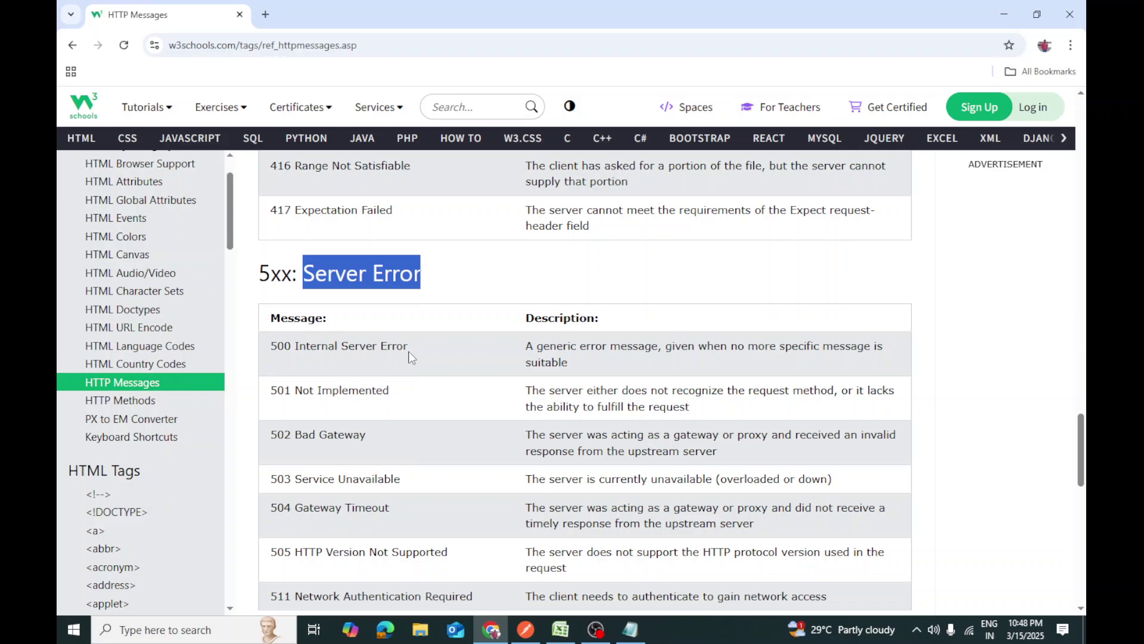
{"action": "left_click_drag", "start_coordinate": [278, 391], "coordinate": [417, 398]}
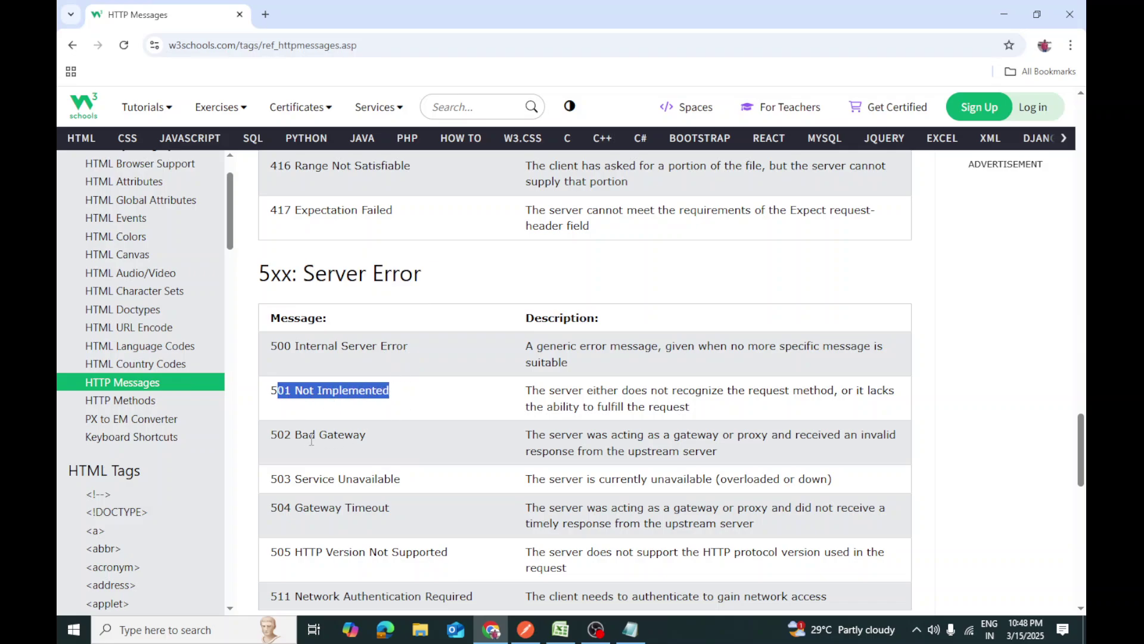
{"action": "left_click_drag", "start_coordinate": [273, 434], "coordinate": [373, 438]}
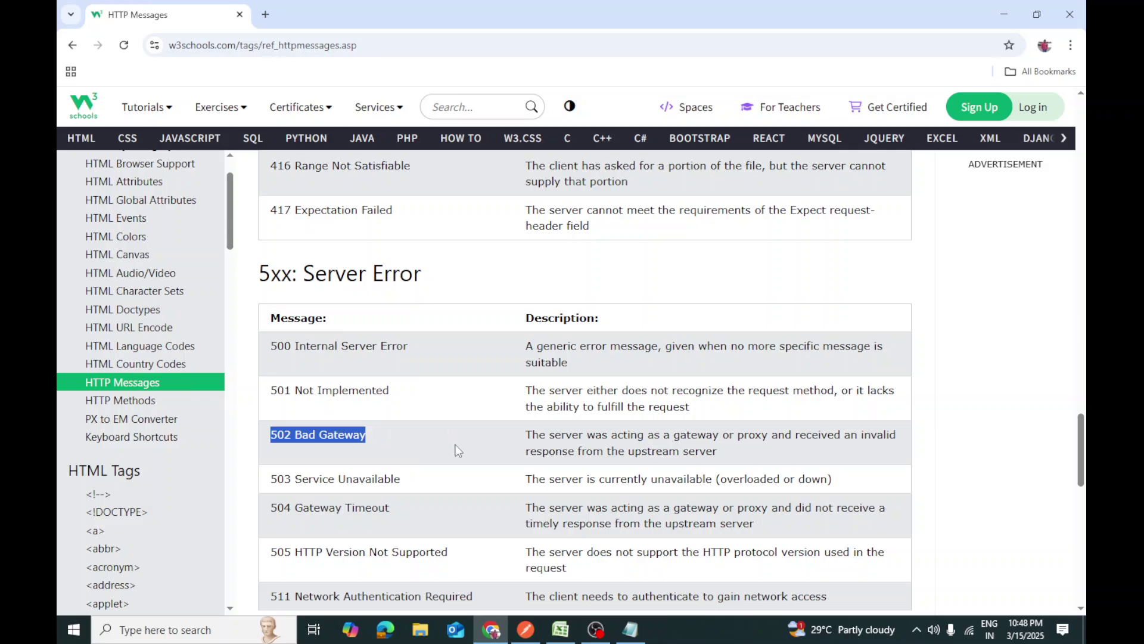
{"action": "left_click_drag", "start_coordinate": [272, 477], "coordinate": [431, 480]}
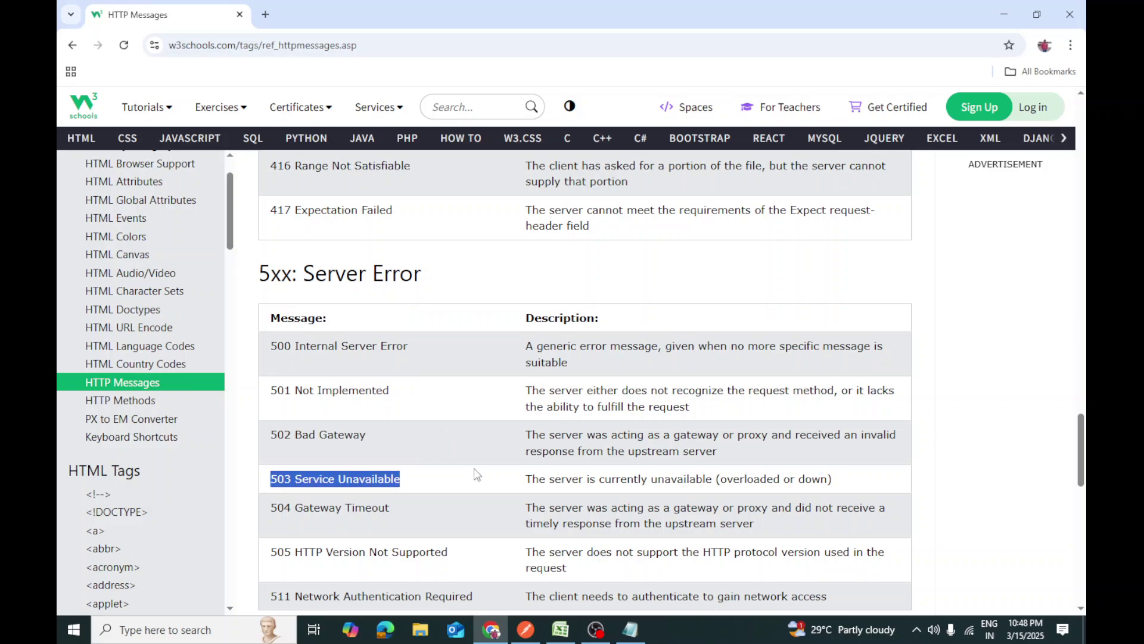
{"action": "scroll", "coordinate": [476, 468], "scroll_direction": "down", "scroll_amount": 2}
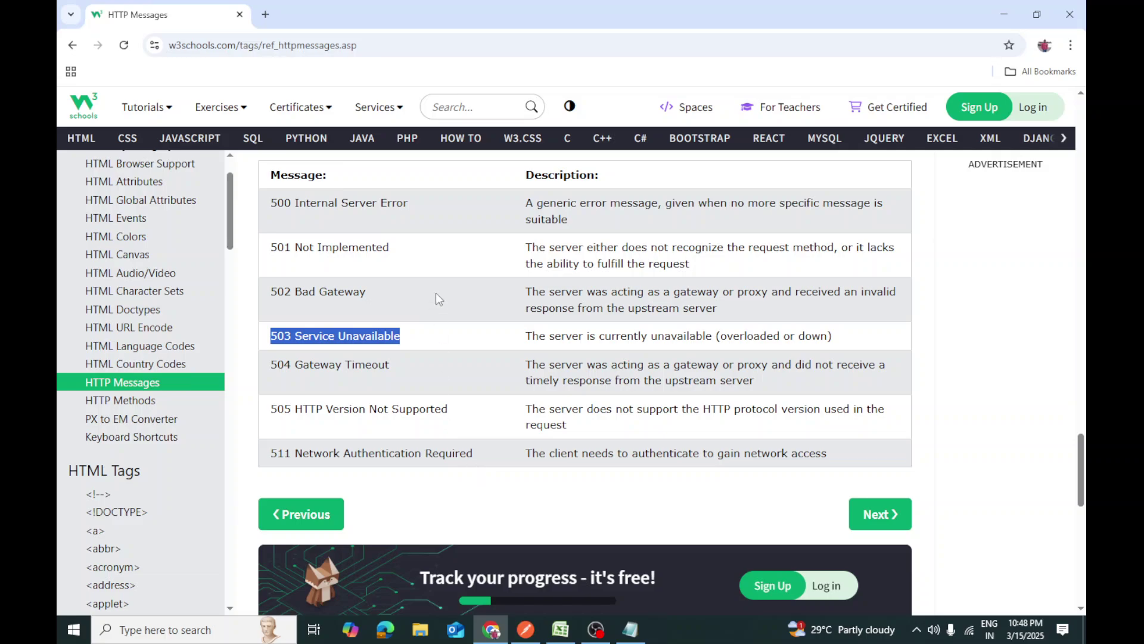
Review the status message tables in reverse order, from the 4xx Client Error section back to the 2xx Successful and 1xx entries.
{"action": "scroll", "coordinate": [483, 361], "scroll_direction": "up", "scroll_amount": 4}
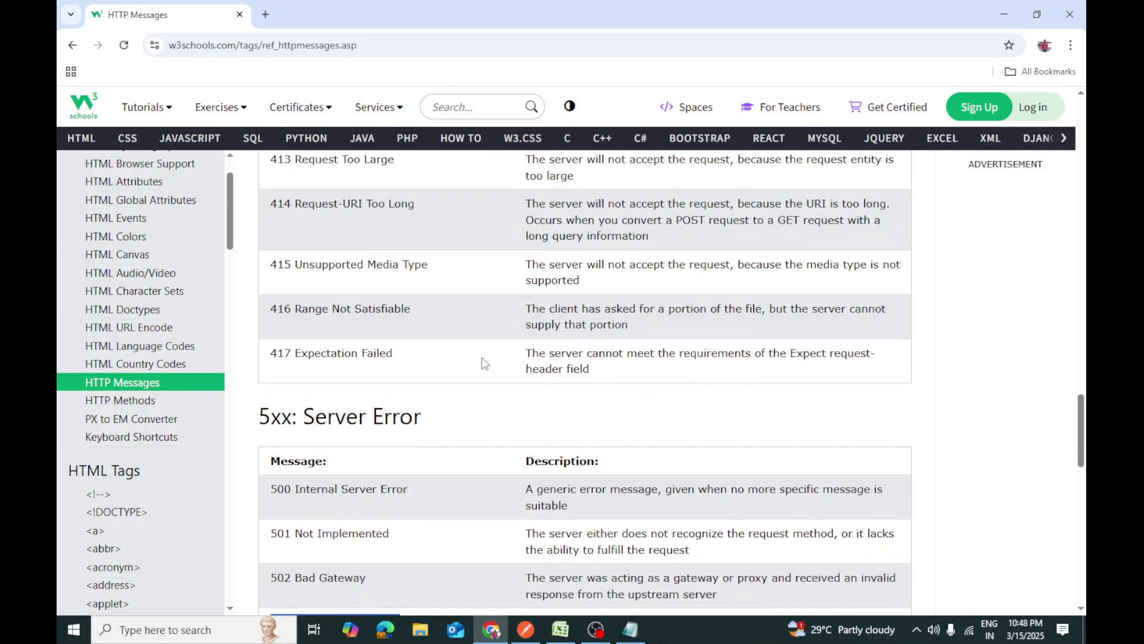
{"action": "scroll", "coordinate": [481, 362], "scroll_direction": "up", "scroll_amount": 3}
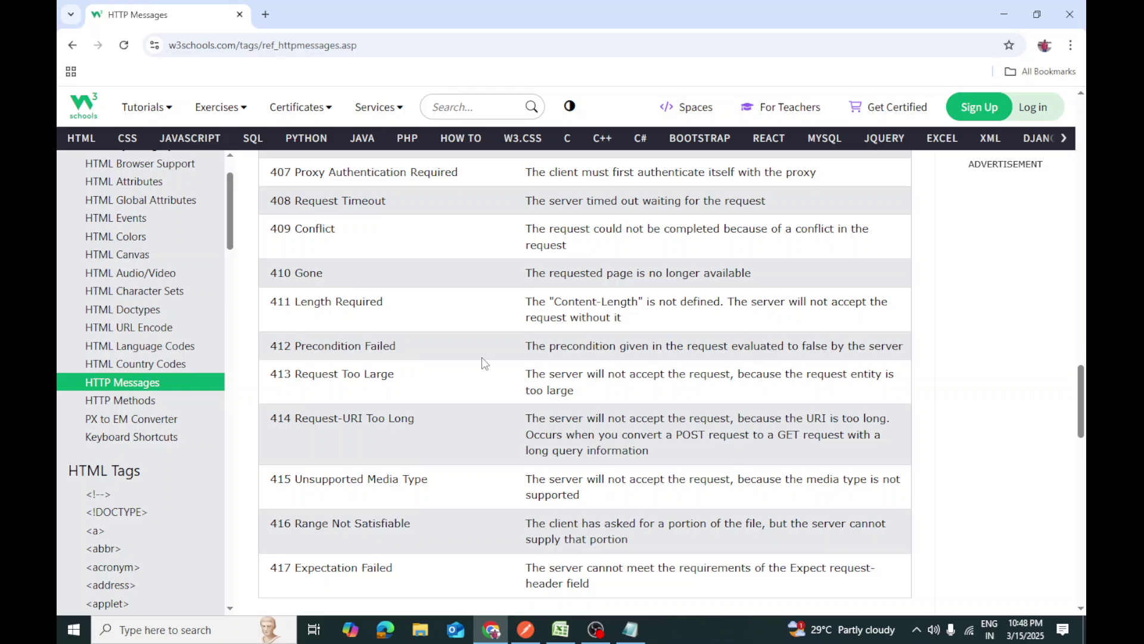
{"action": "scroll", "coordinate": [481, 361], "scroll_direction": "up", "scroll_amount": 7}
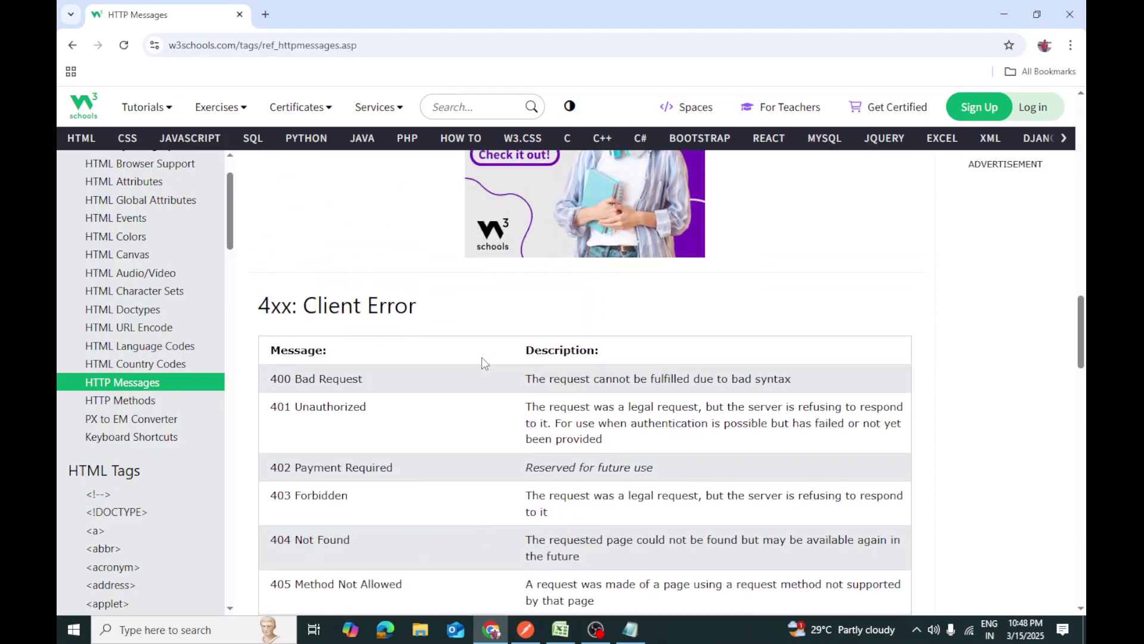
{"action": "scroll", "coordinate": [482, 357], "scroll_direction": "up", "scroll_amount": 9}
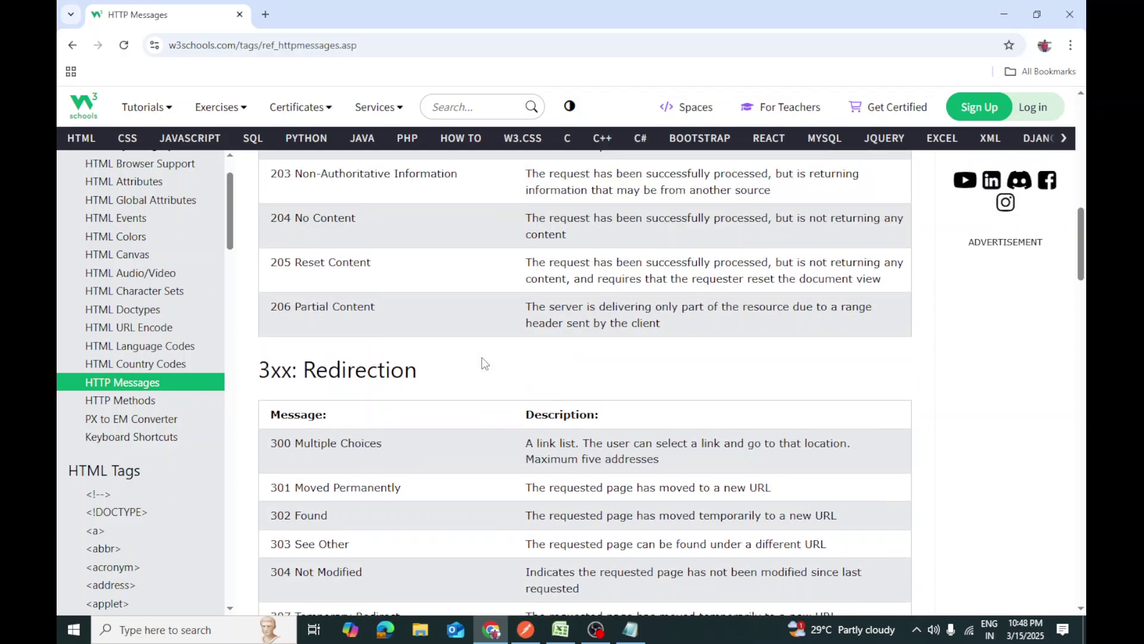
{"action": "scroll", "coordinate": [482, 357], "scroll_direction": "up", "scroll_amount": 3}
{"action": "scroll", "coordinate": [481, 356], "scroll_direction": "up", "scroll_amount": 2}
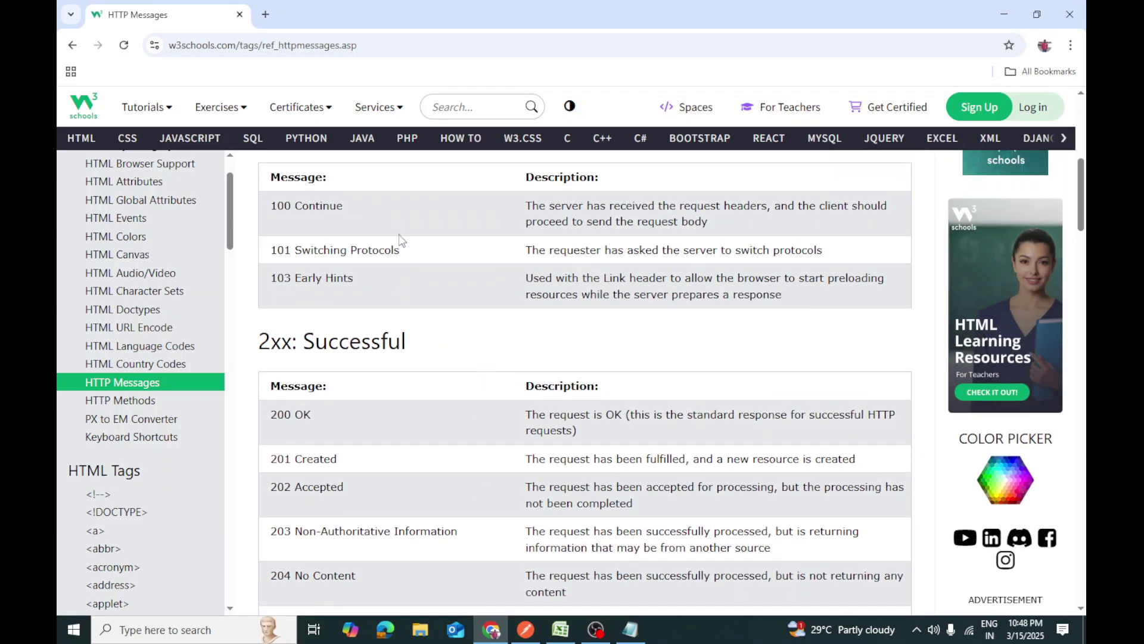